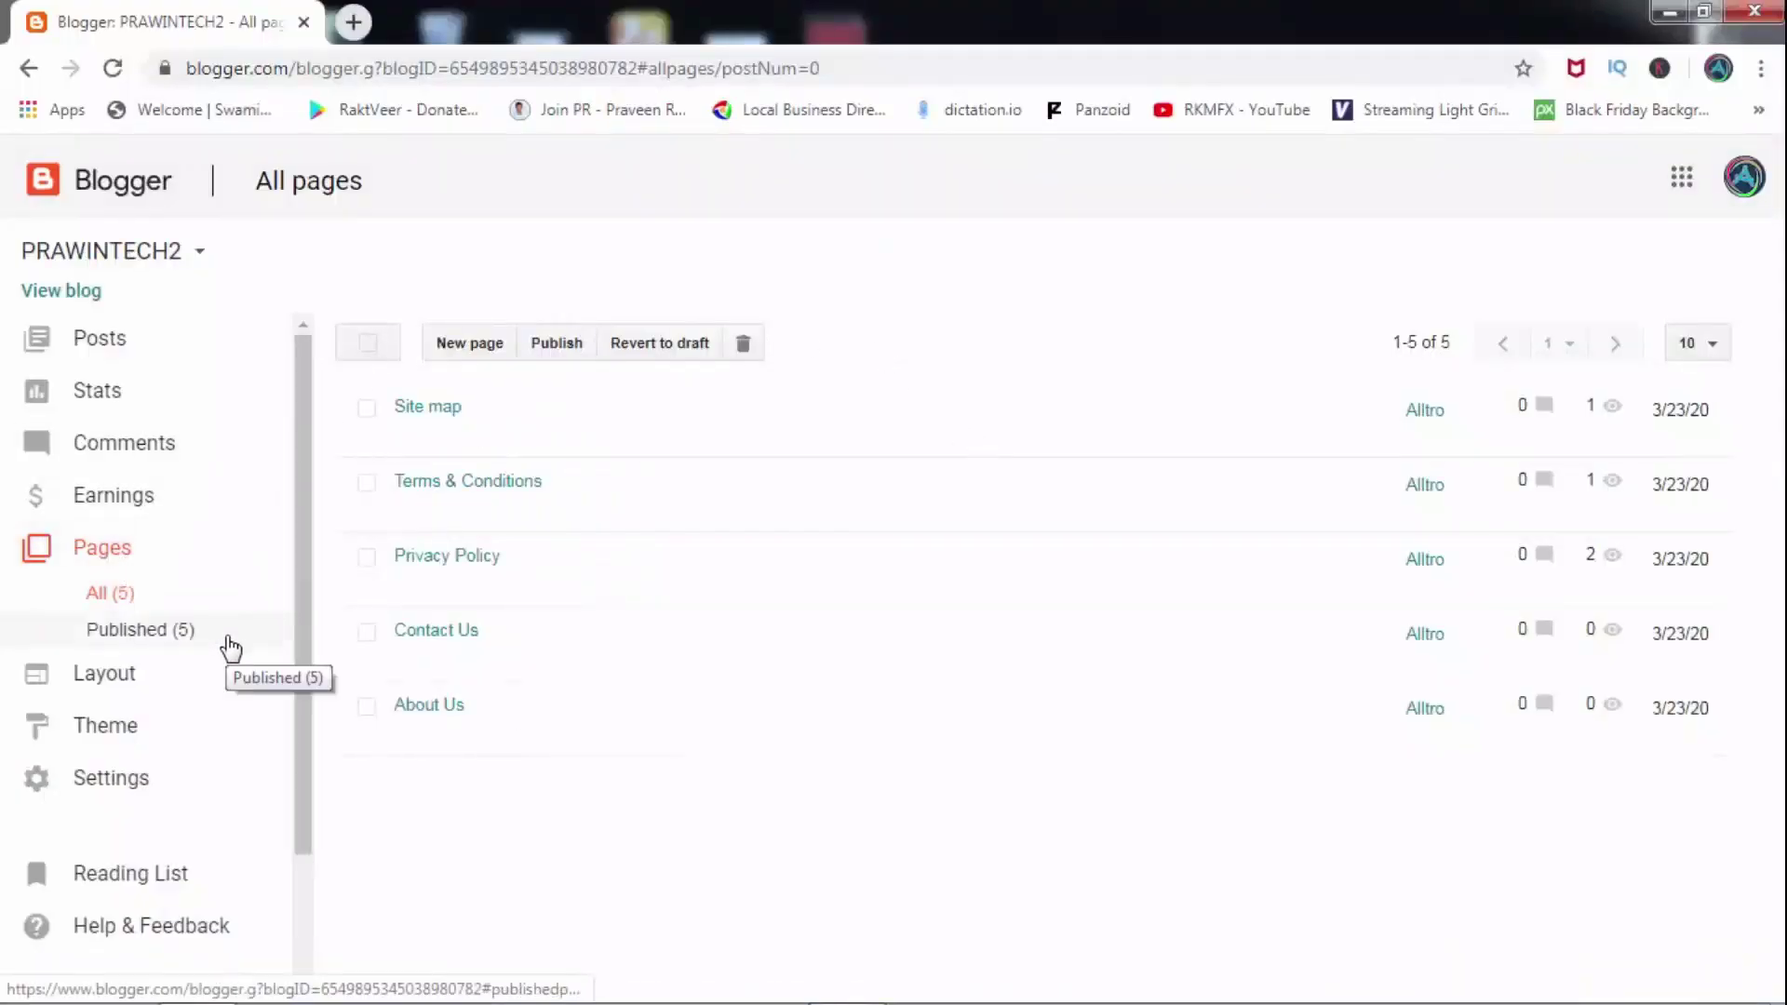
Open the Contact Us page in Blogger's page editor and place the cursor in its empty body.
{"action": "left_click", "coordinate": [407, 669]}
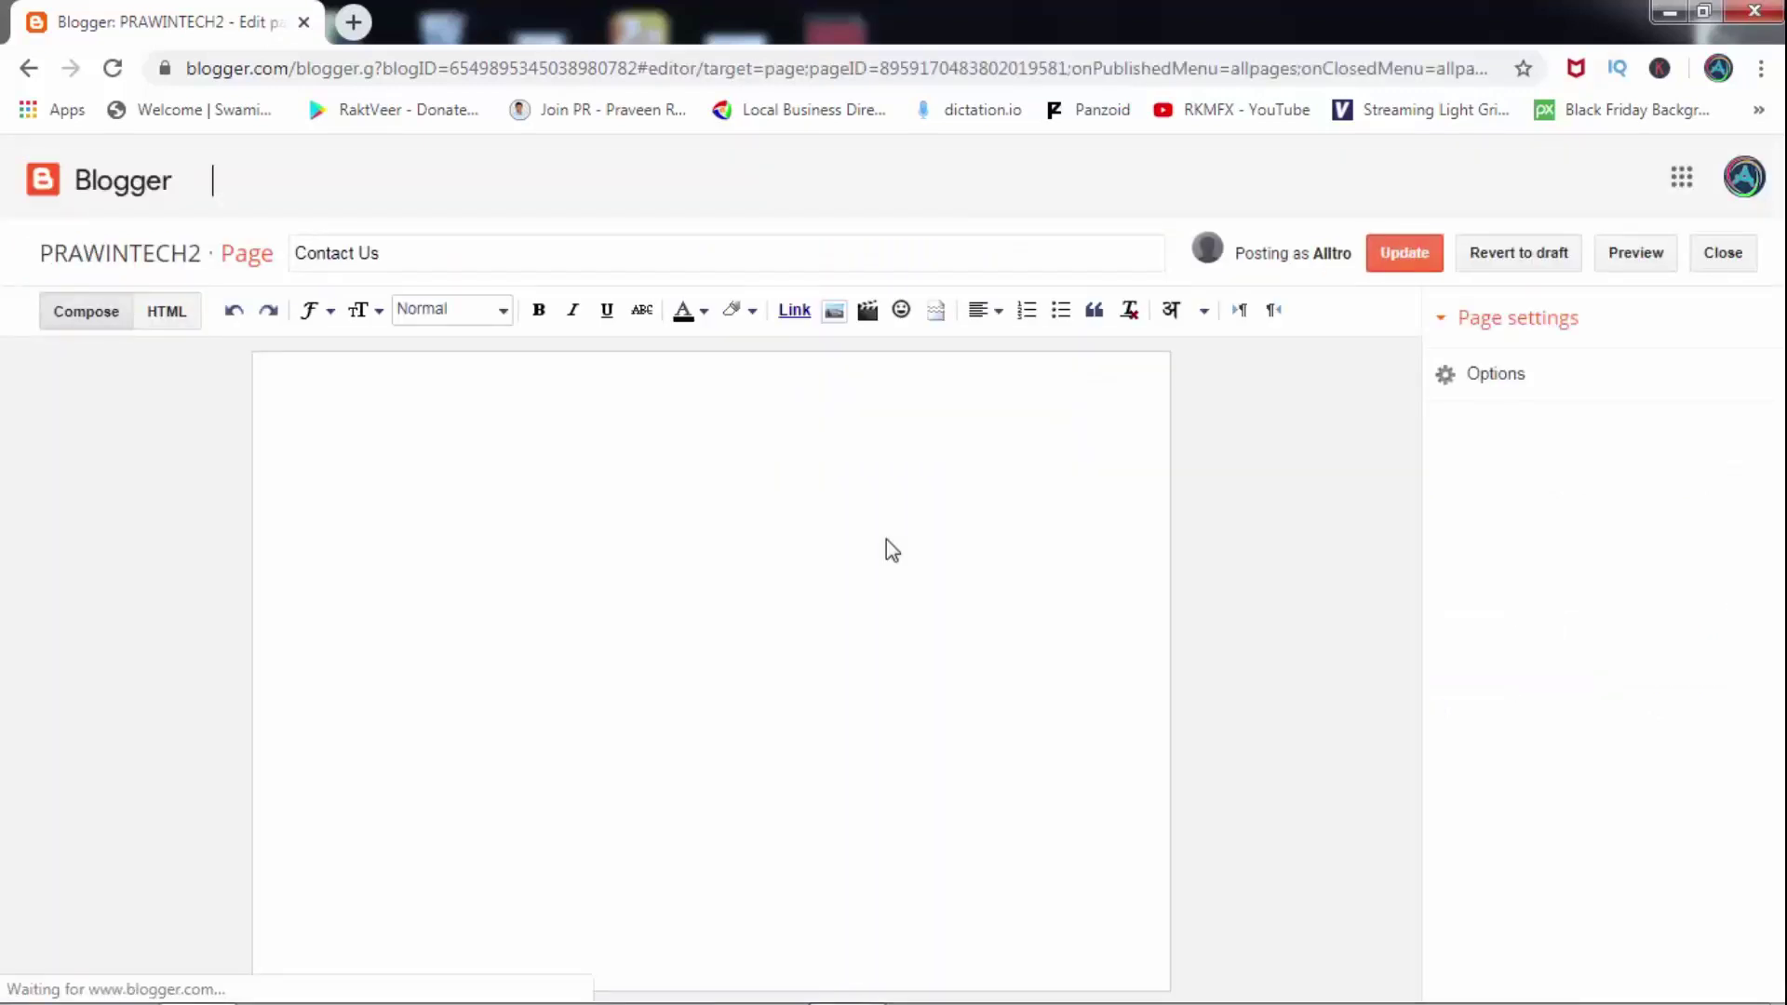
{"action": "left_click", "coordinate": [531, 459]}
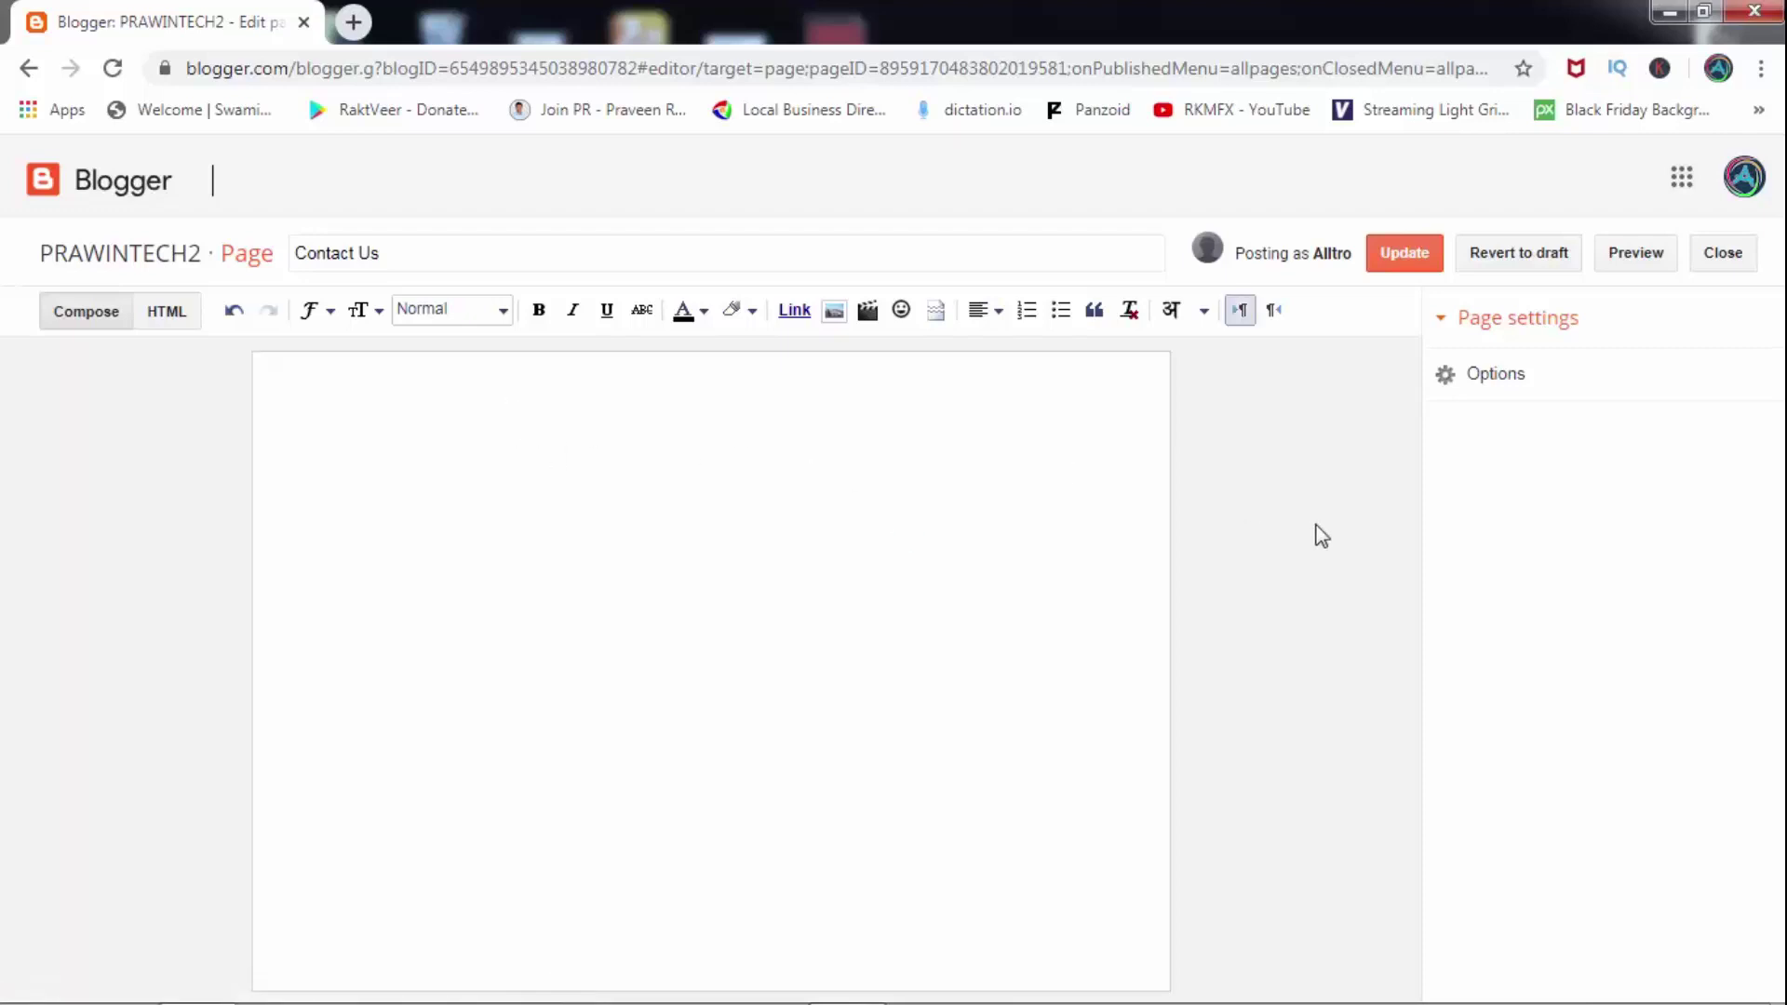
Search 'google form' in a new tab and go through to the Google Forms home.
{"action": "left_click", "coordinate": [352, 23]}
{"action": "type", "text": "g"}
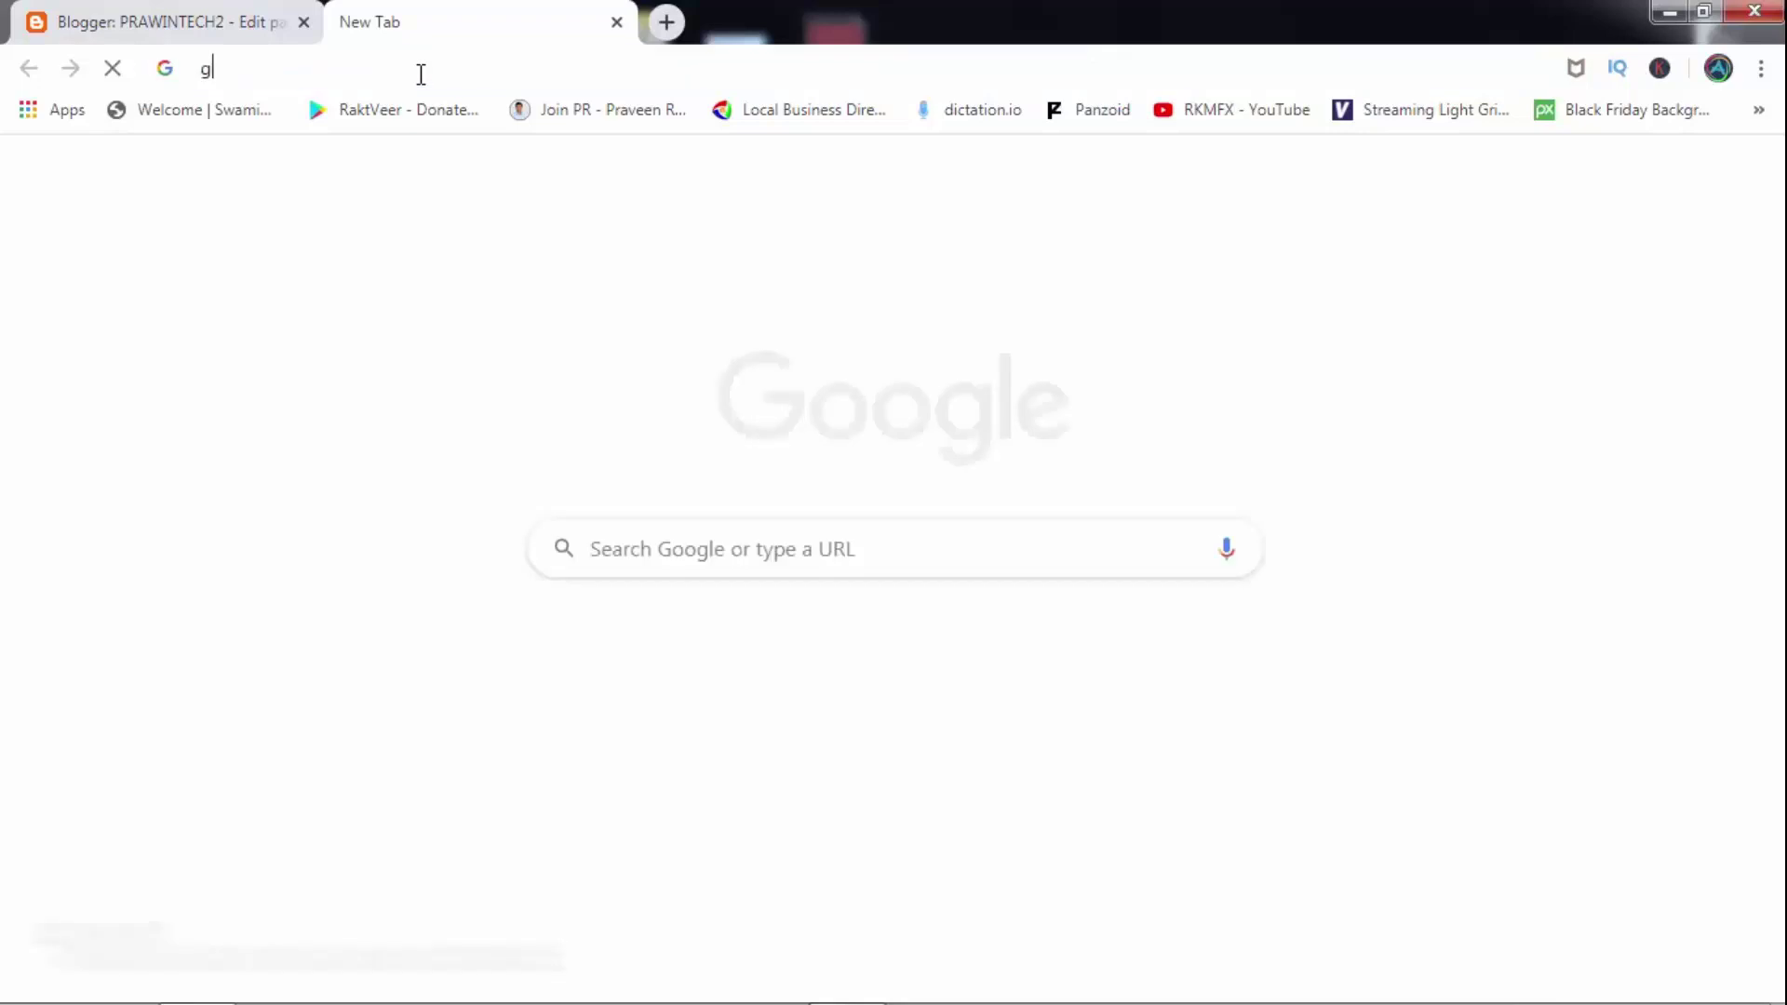
{"action": "type", "text": "oogle form"}
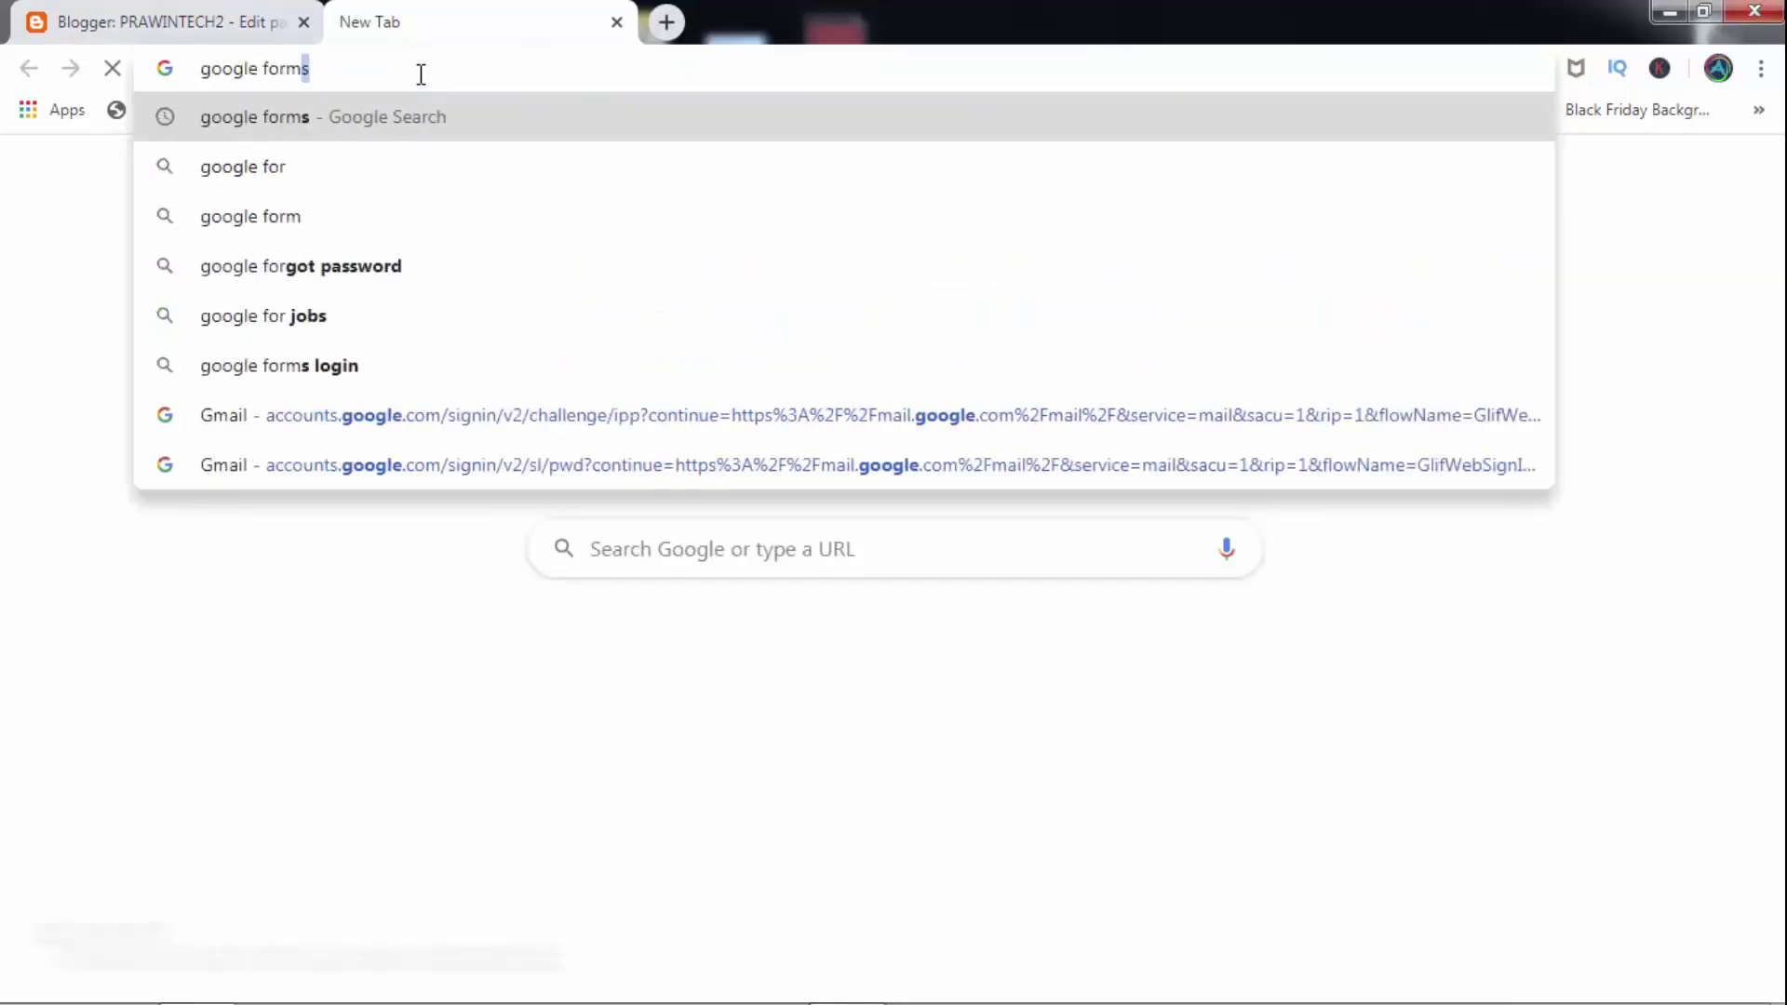
{"action": "key", "text": "Return"}
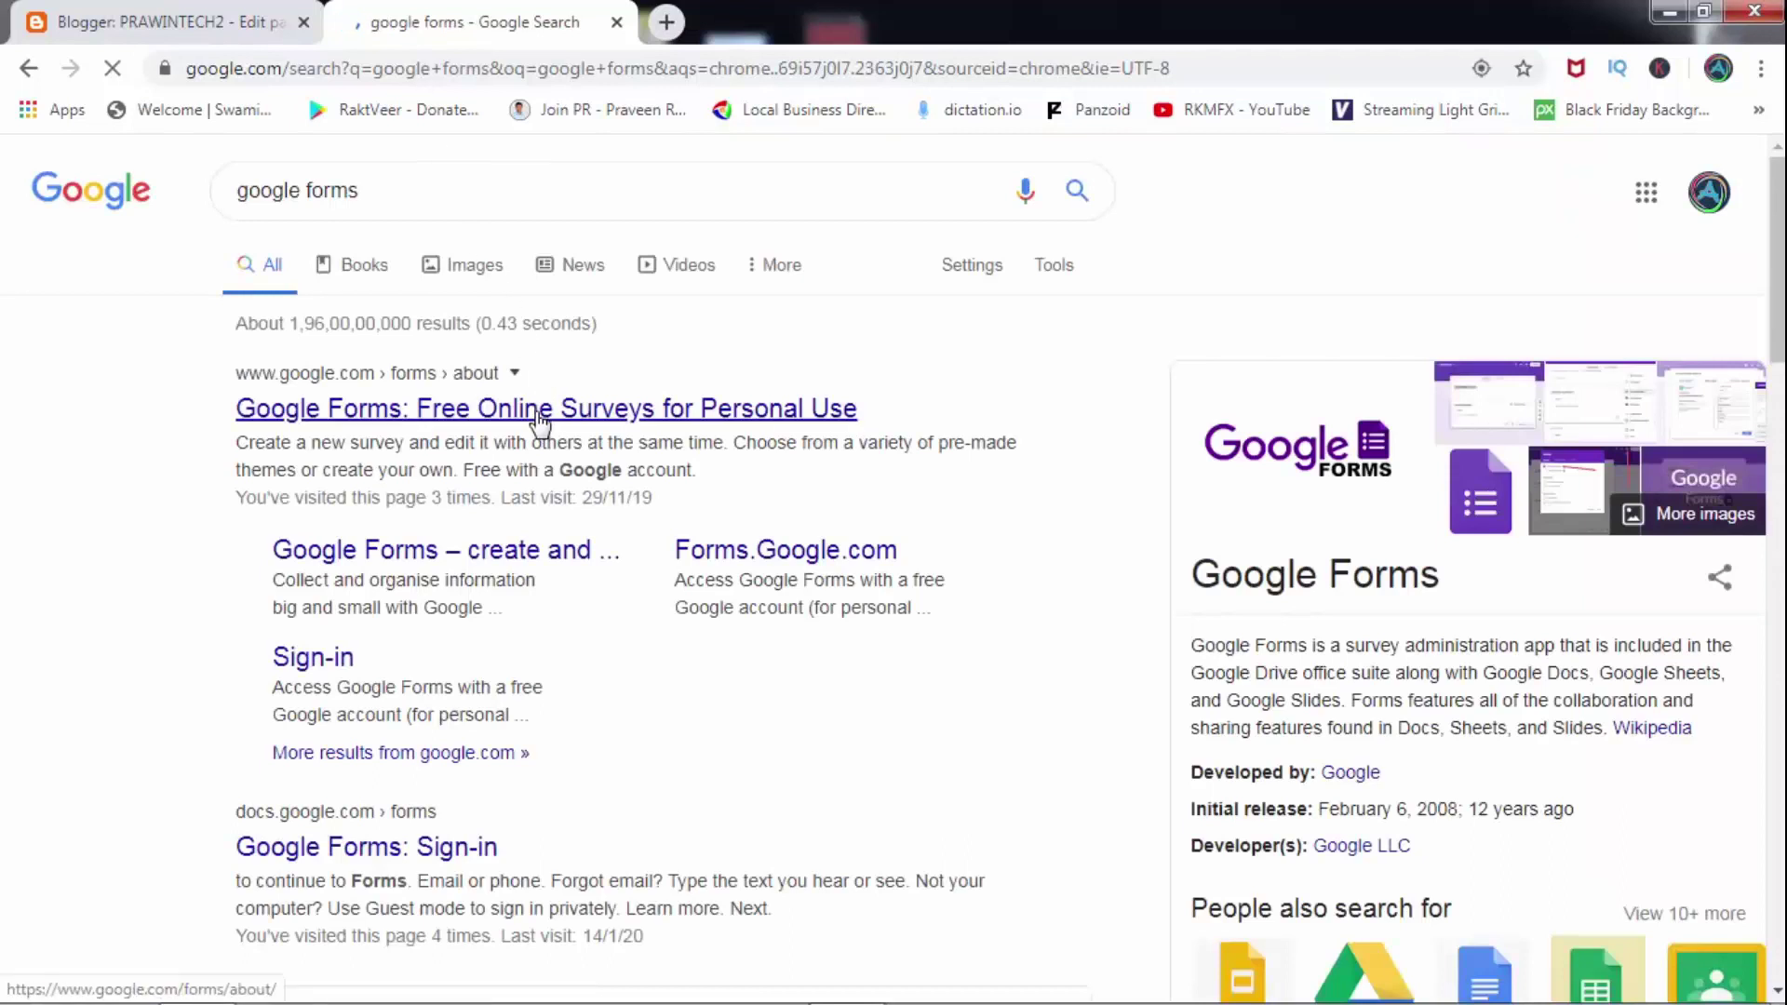
{"action": "left_click", "coordinate": [538, 411]}
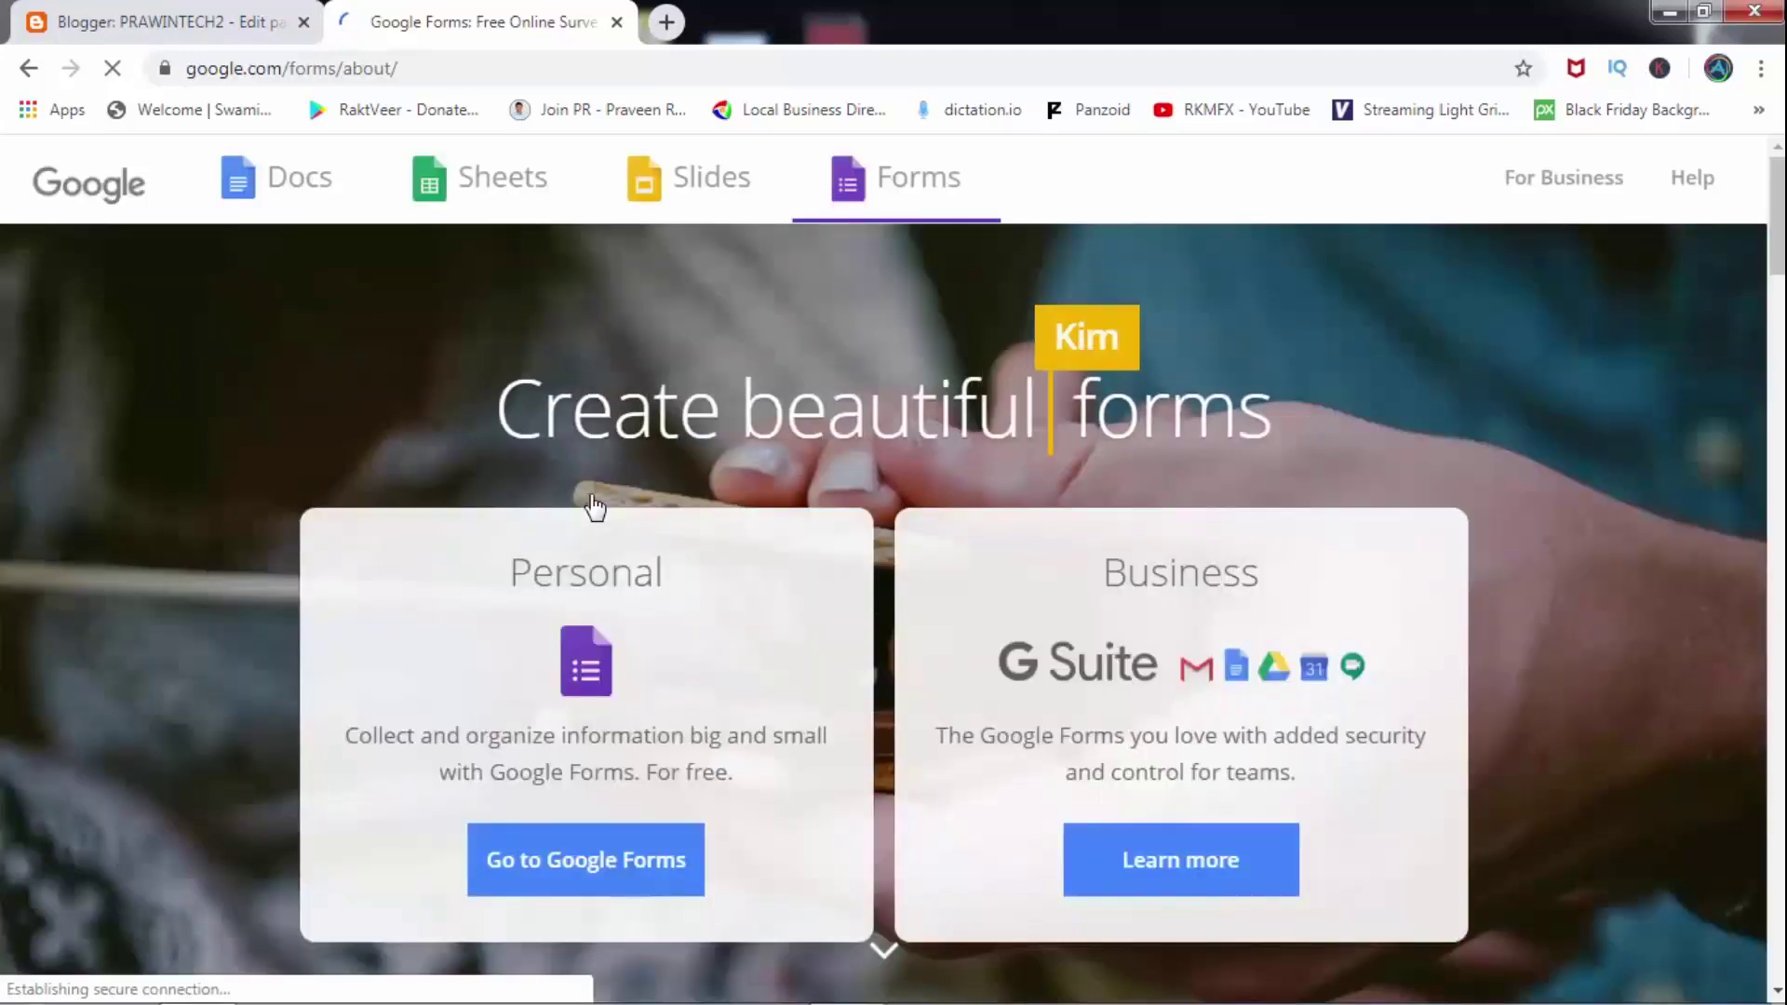
{"action": "left_click", "coordinate": [595, 870]}
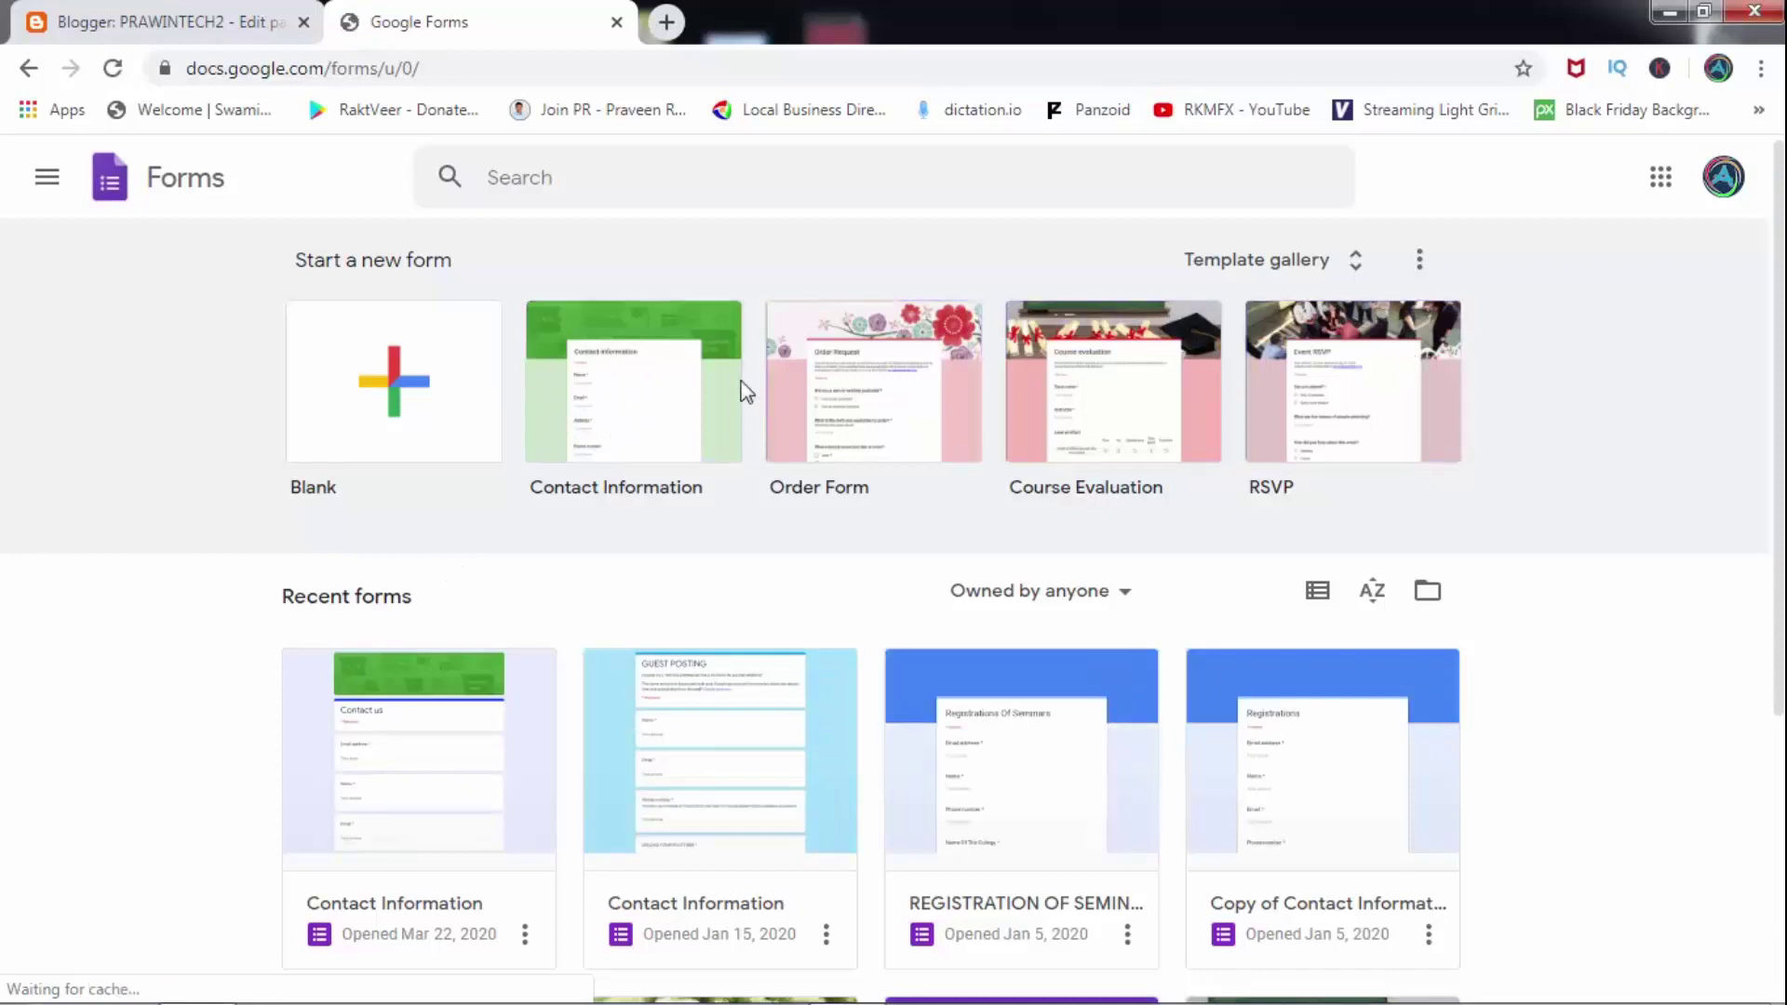
Start a form from the Contact Information template and append 'prawin tech 2' to its title.
{"action": "left_click", "coordinate": [638, 404]}
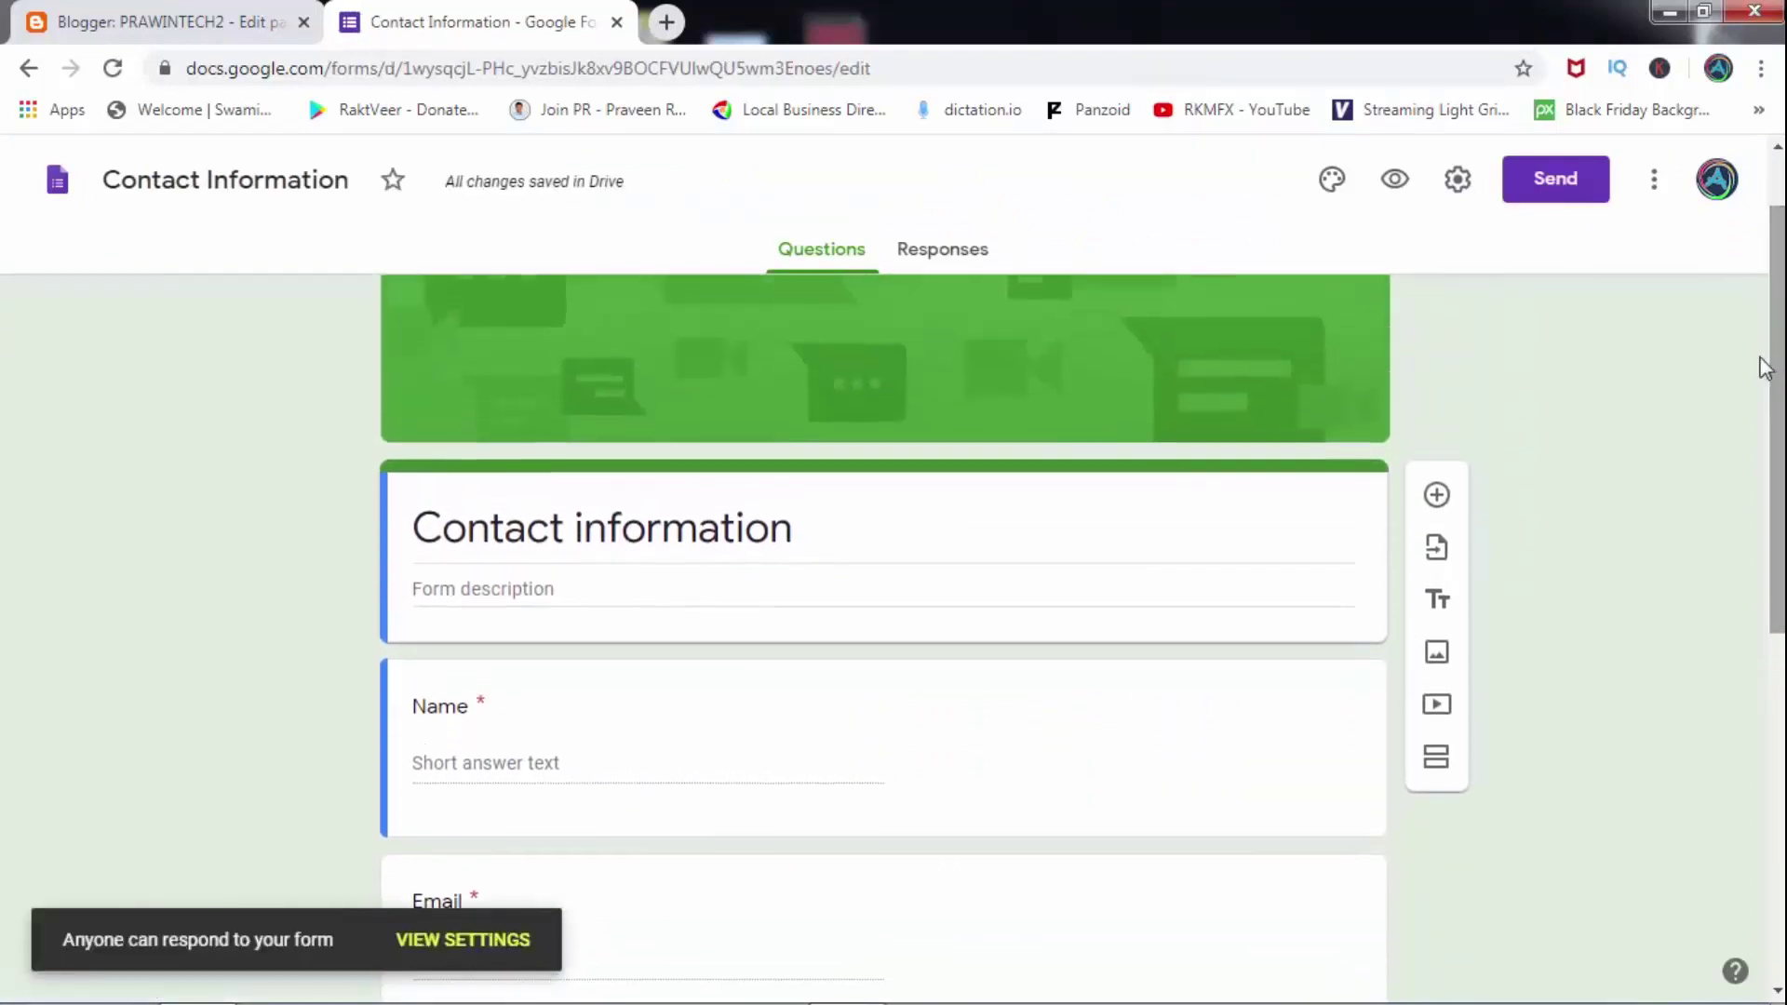
{"action": "left_click", "coordinate": [889, 528]}
{"action": "left_click", "coordinate": [890, 528]}
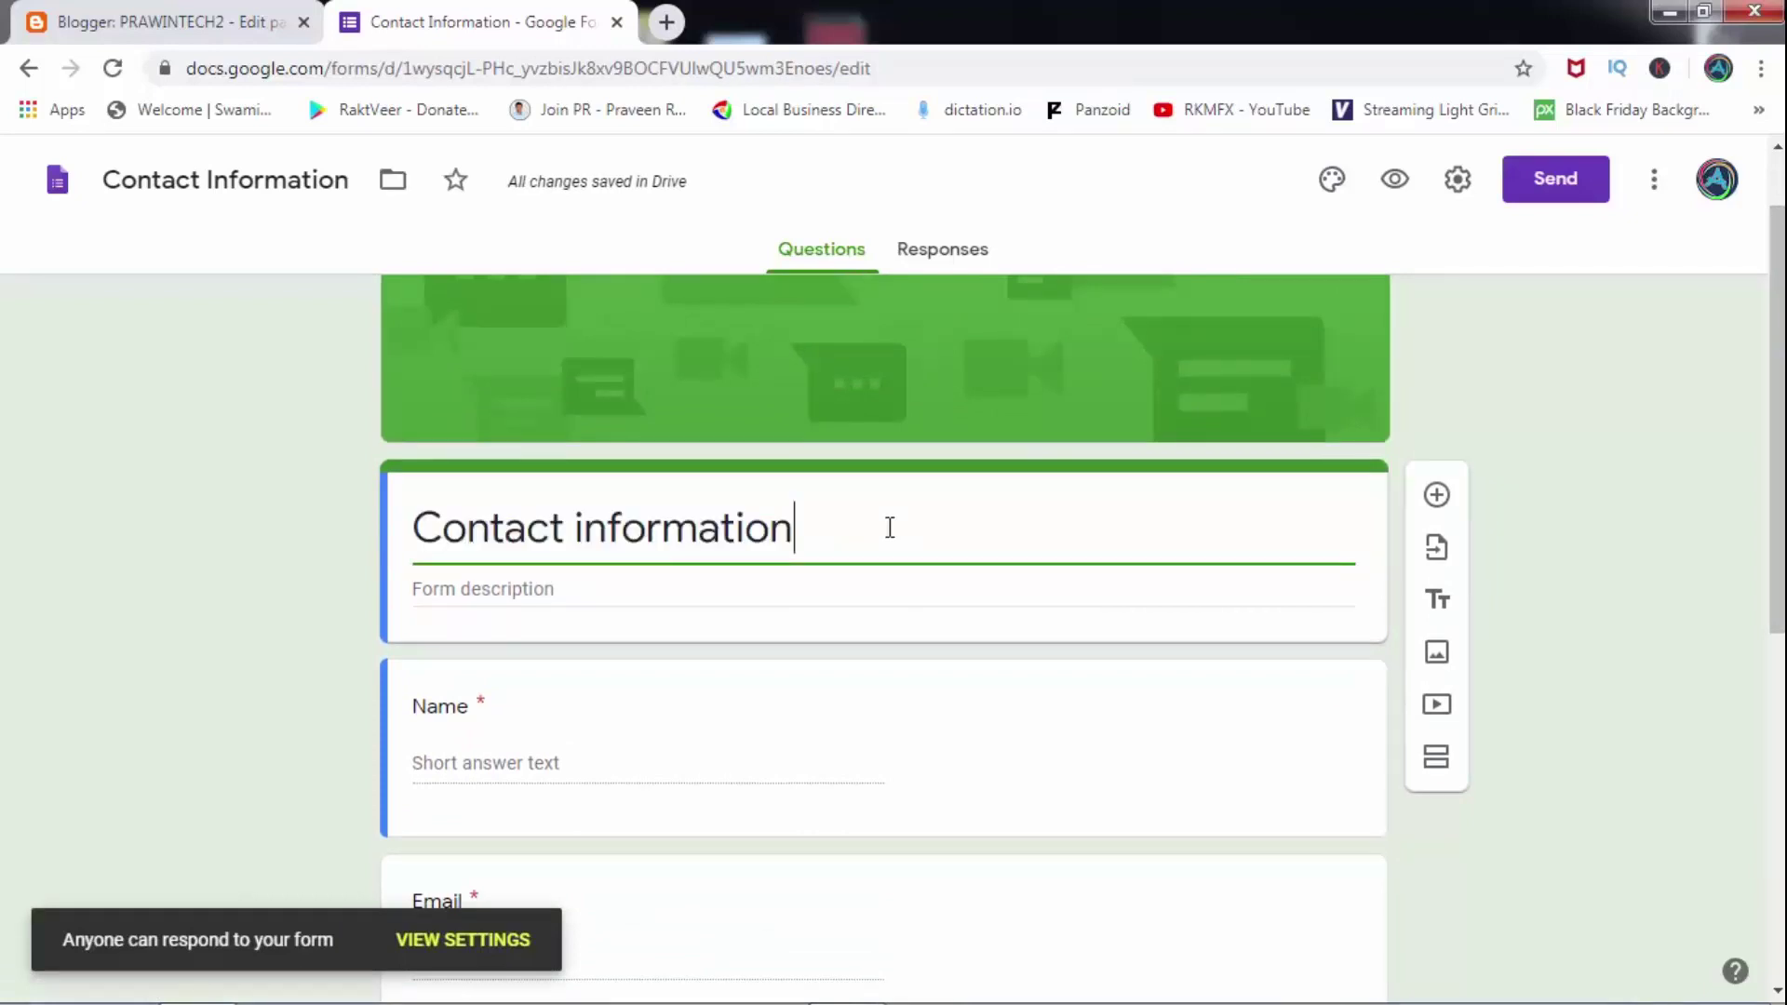
{"action": "type", "text": "ptawi"}
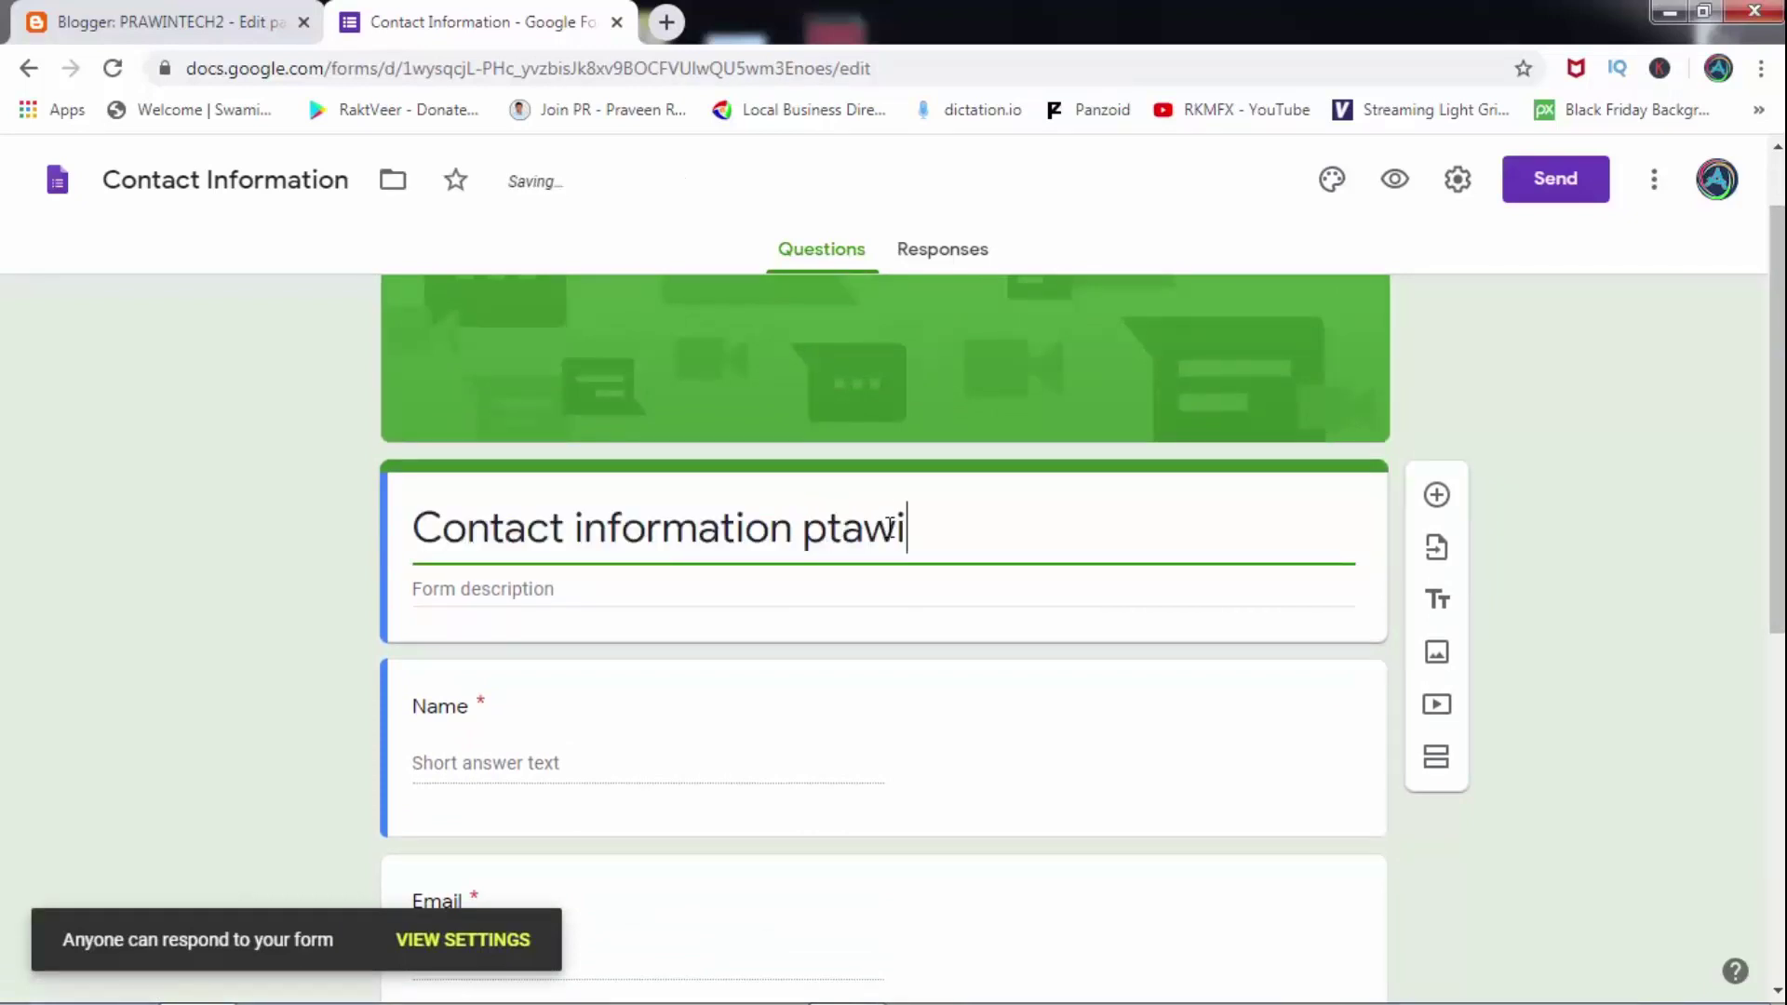
{"action": "type", "text": "n tech 2"}
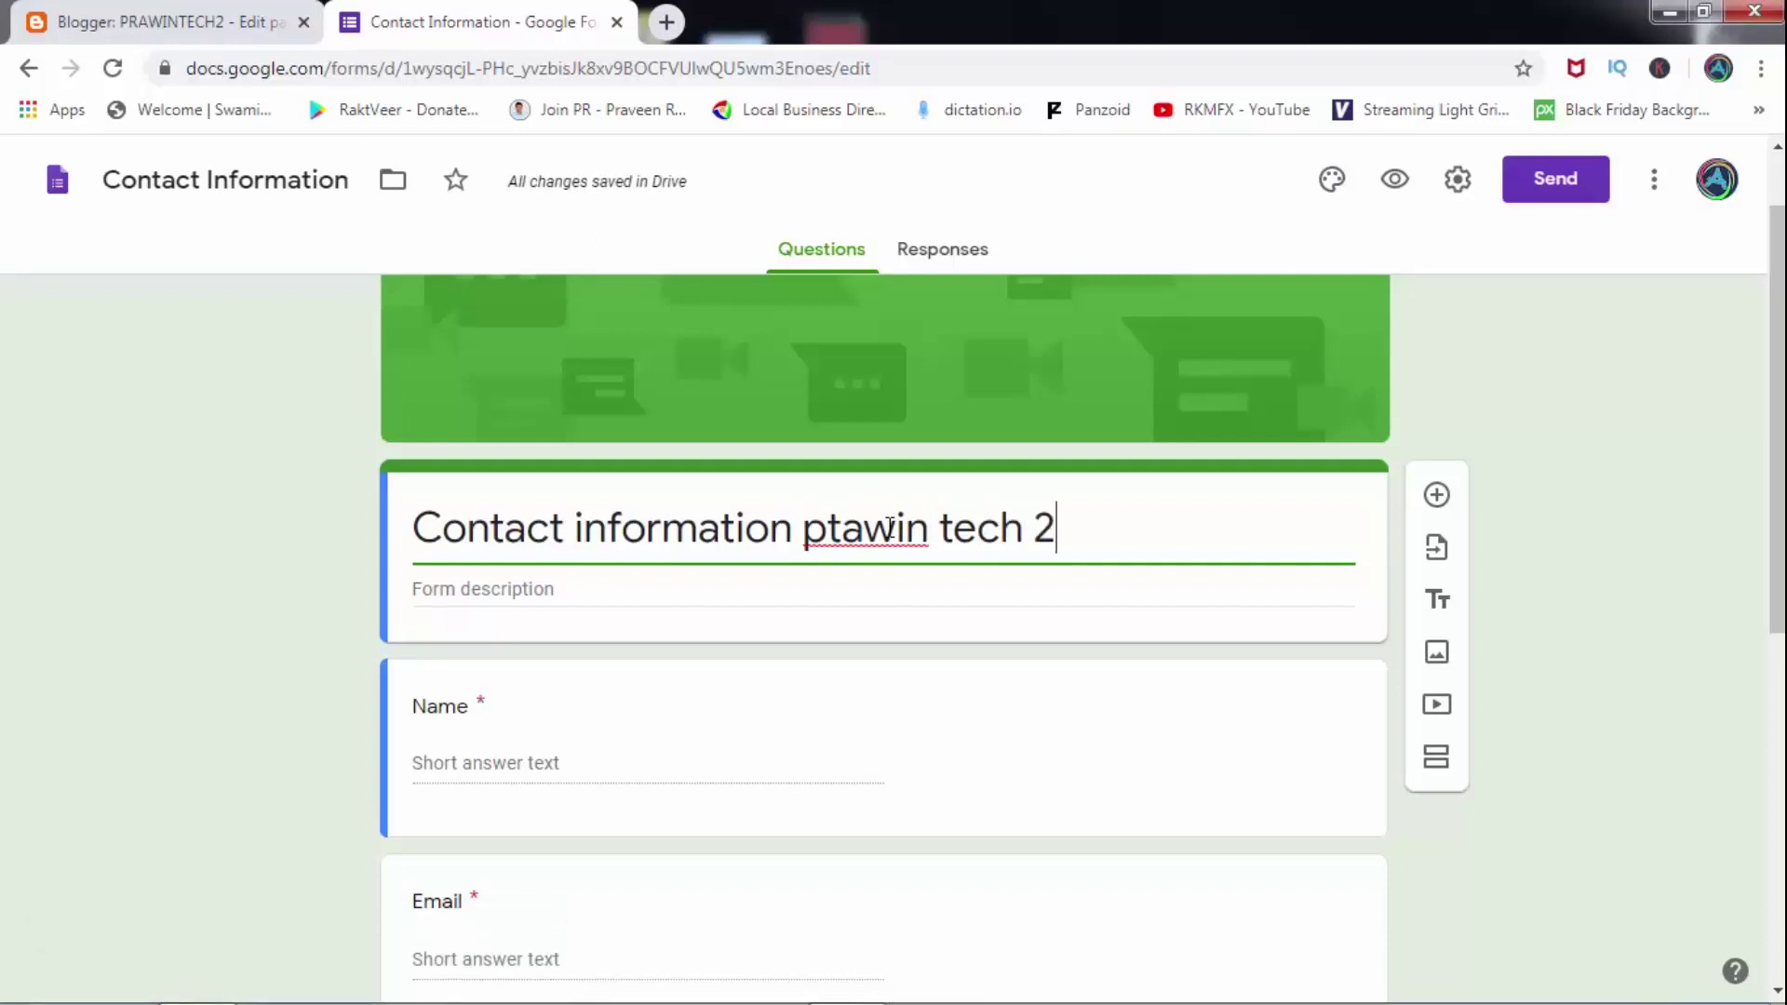
{"action": "key", "text": "BackSpace"}
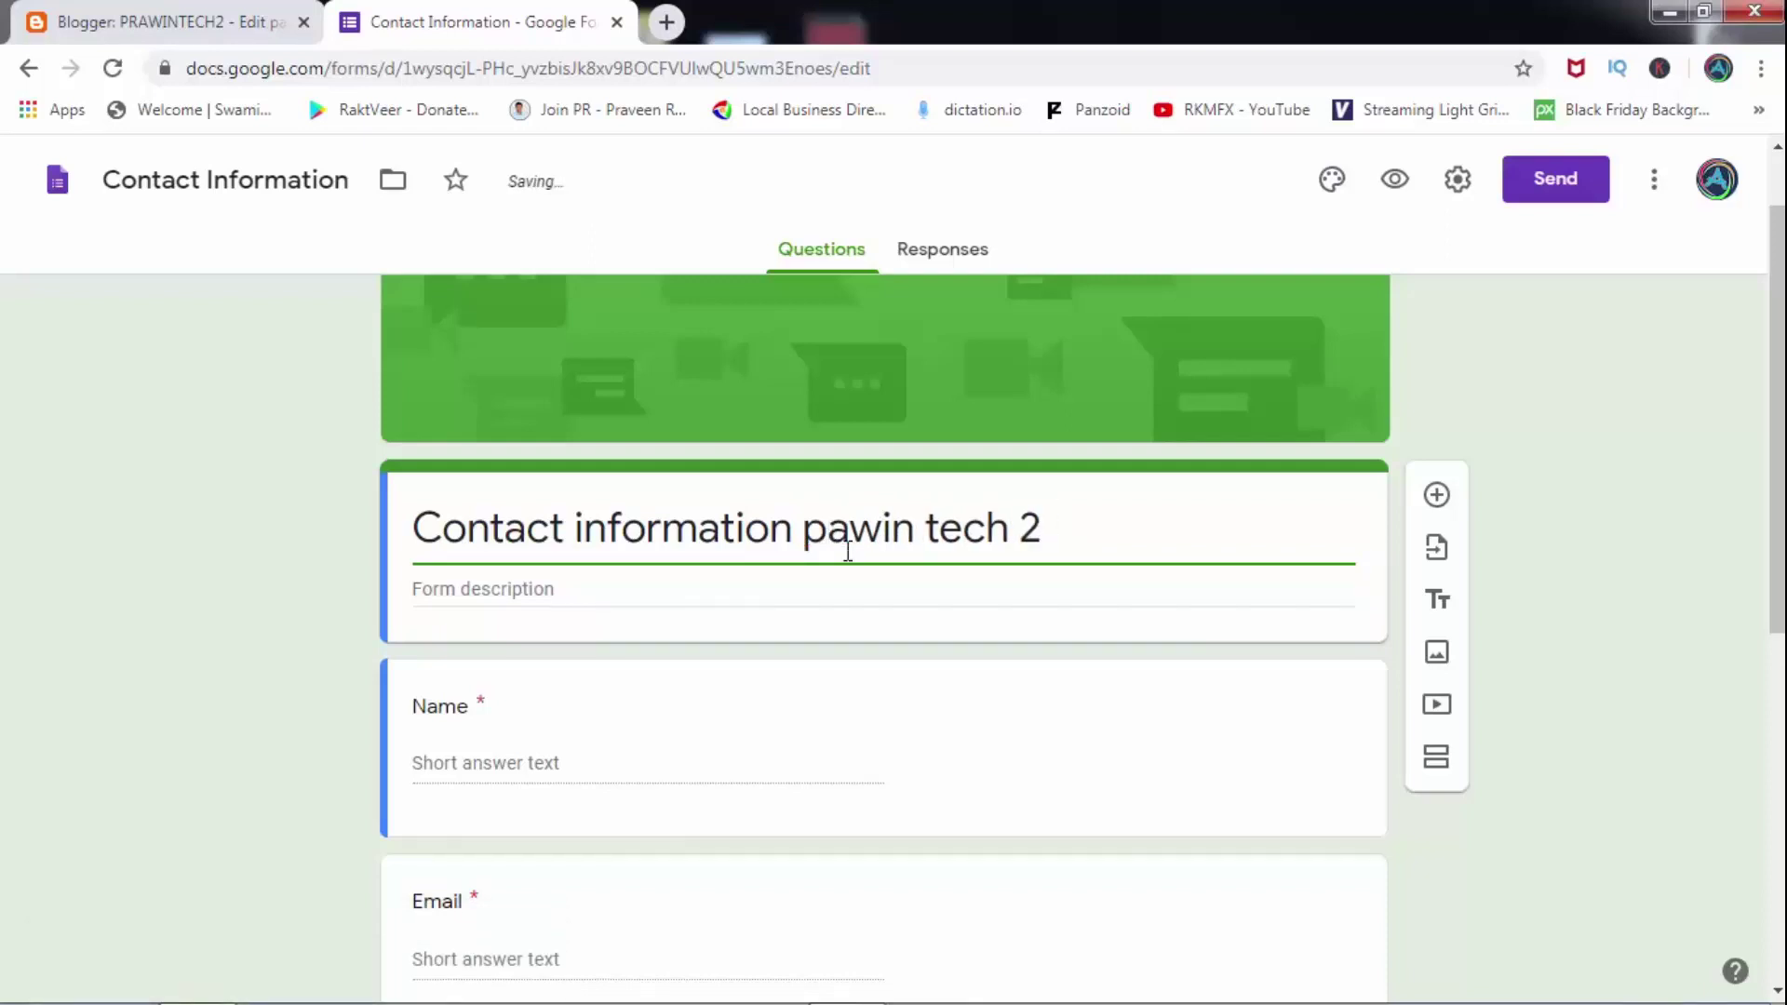
{"action": "type", "text": "r"}
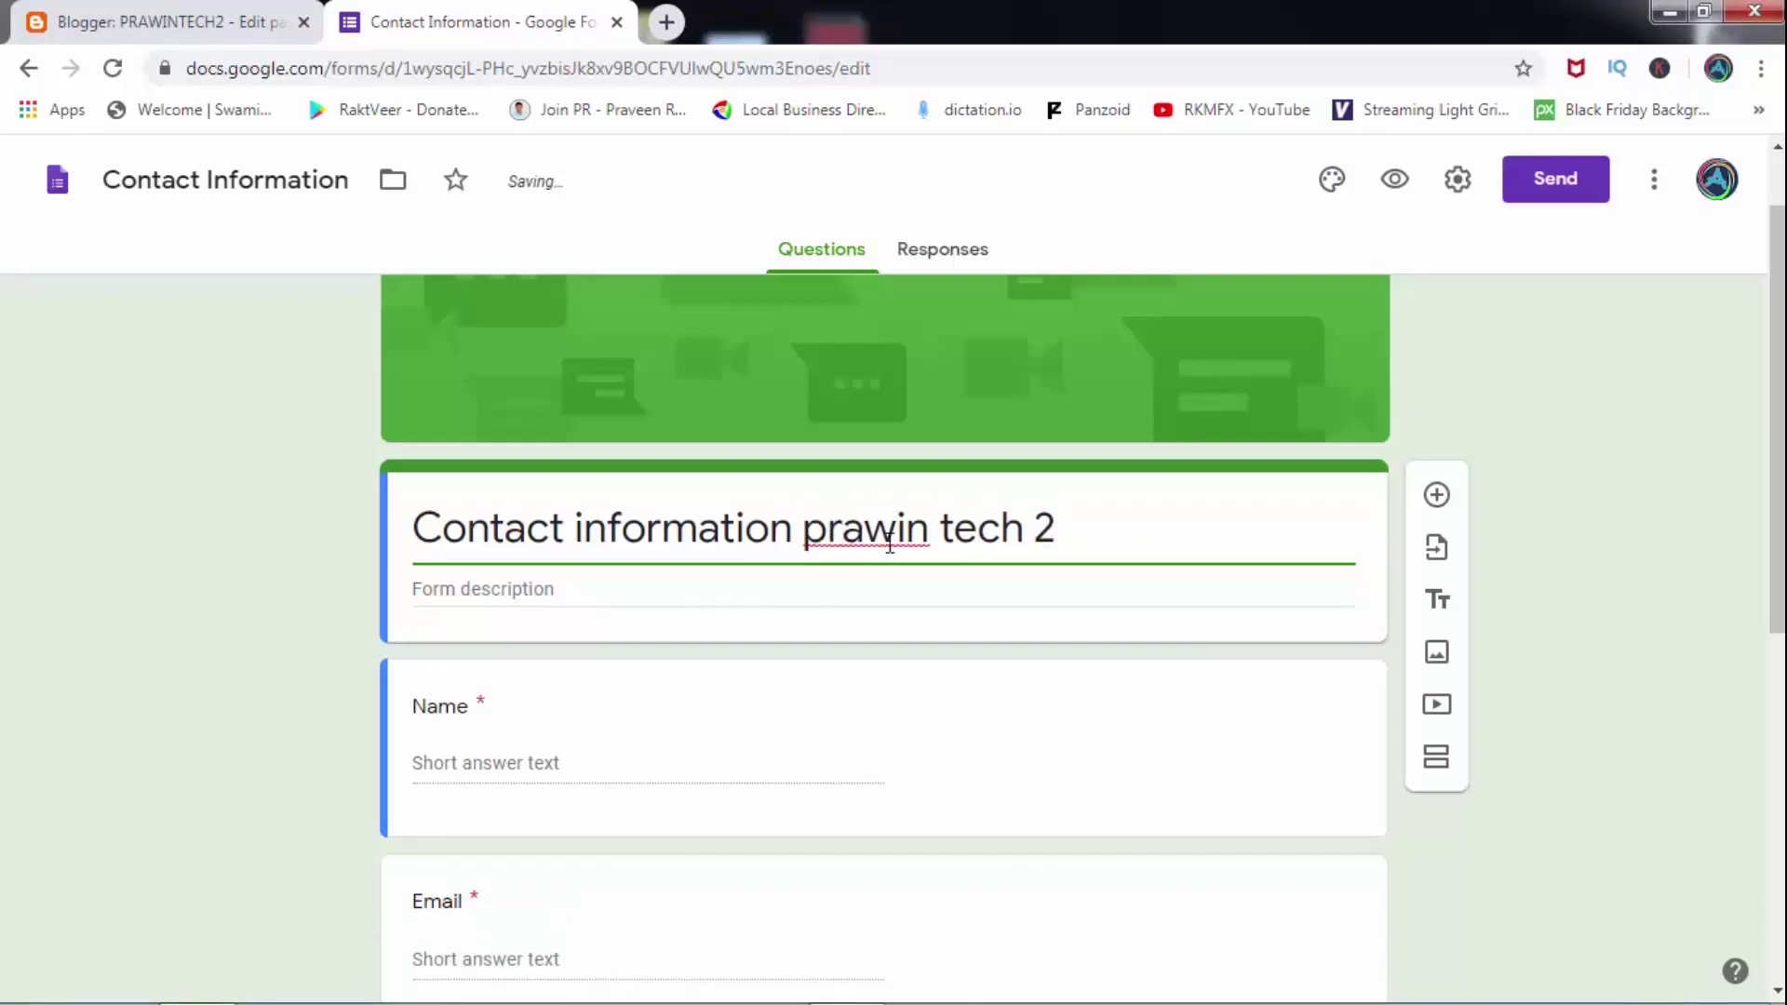
Capitalize the title to 'Contact information Prawin Tech 2' and review the template's questions.
{"action": "left_click", "coordinate": [826, 526]}
{"action": "key", "text": "BackSpace"}
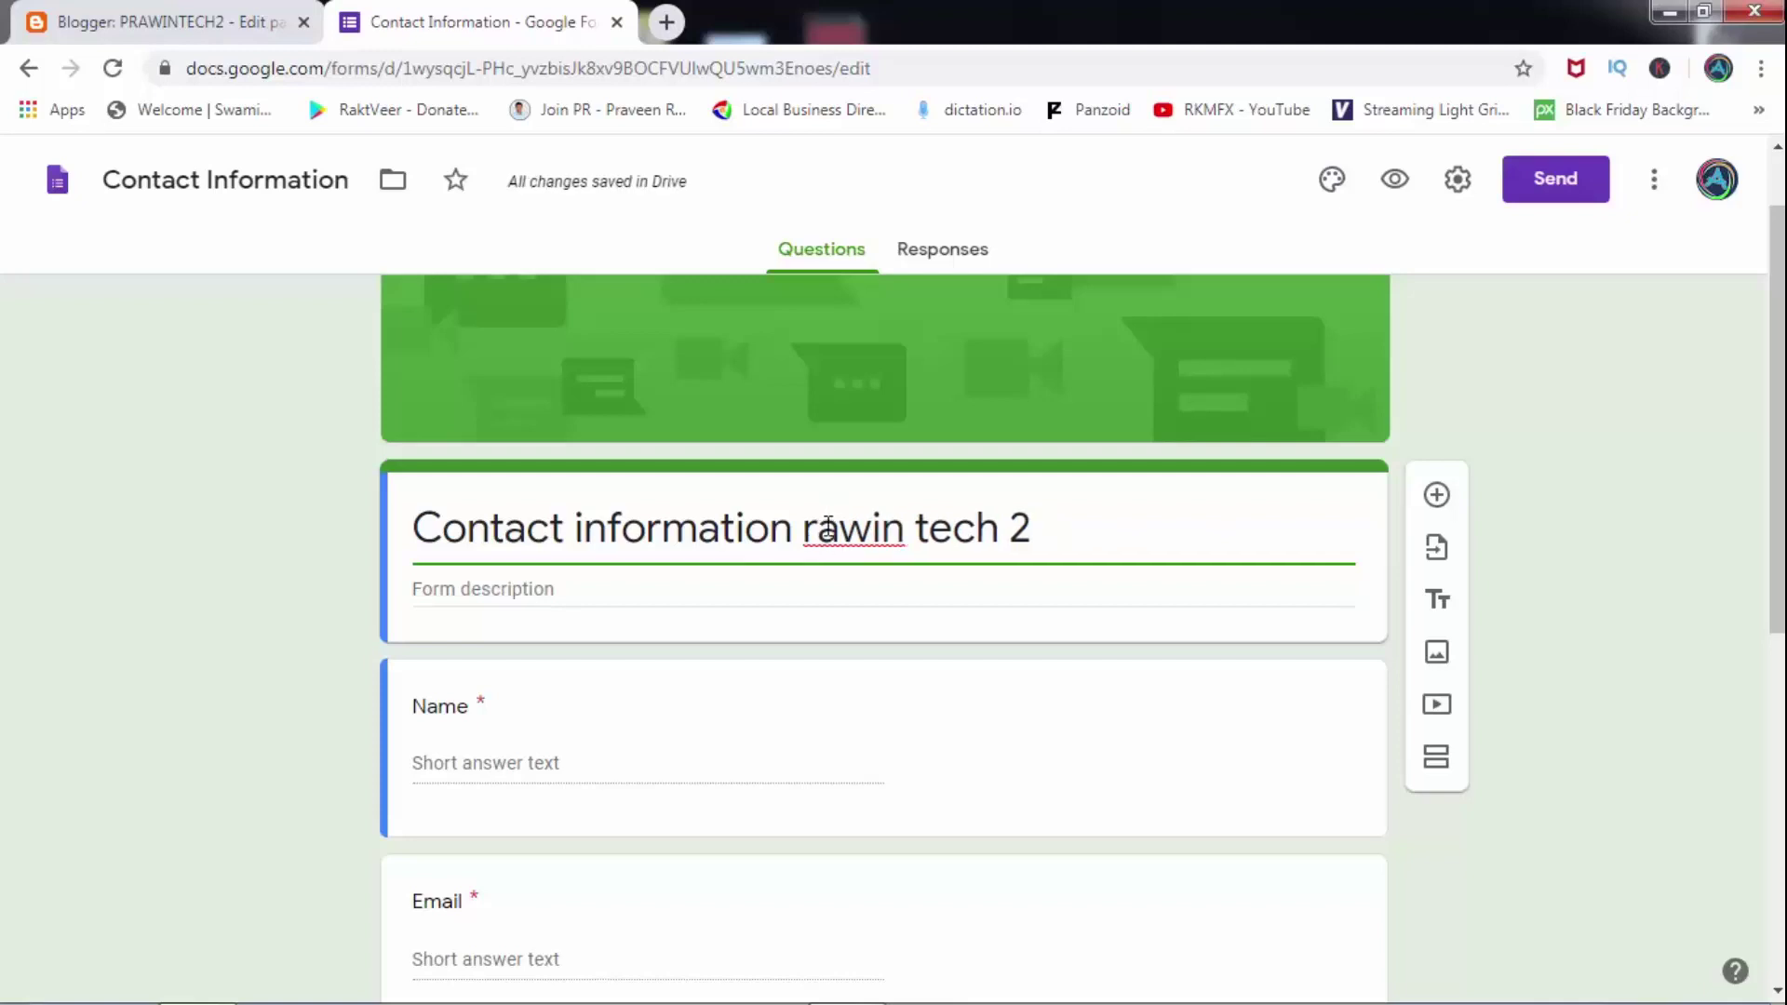
{"action": "type", "text": "P"}
{"action": "key", "text": "Delete"}
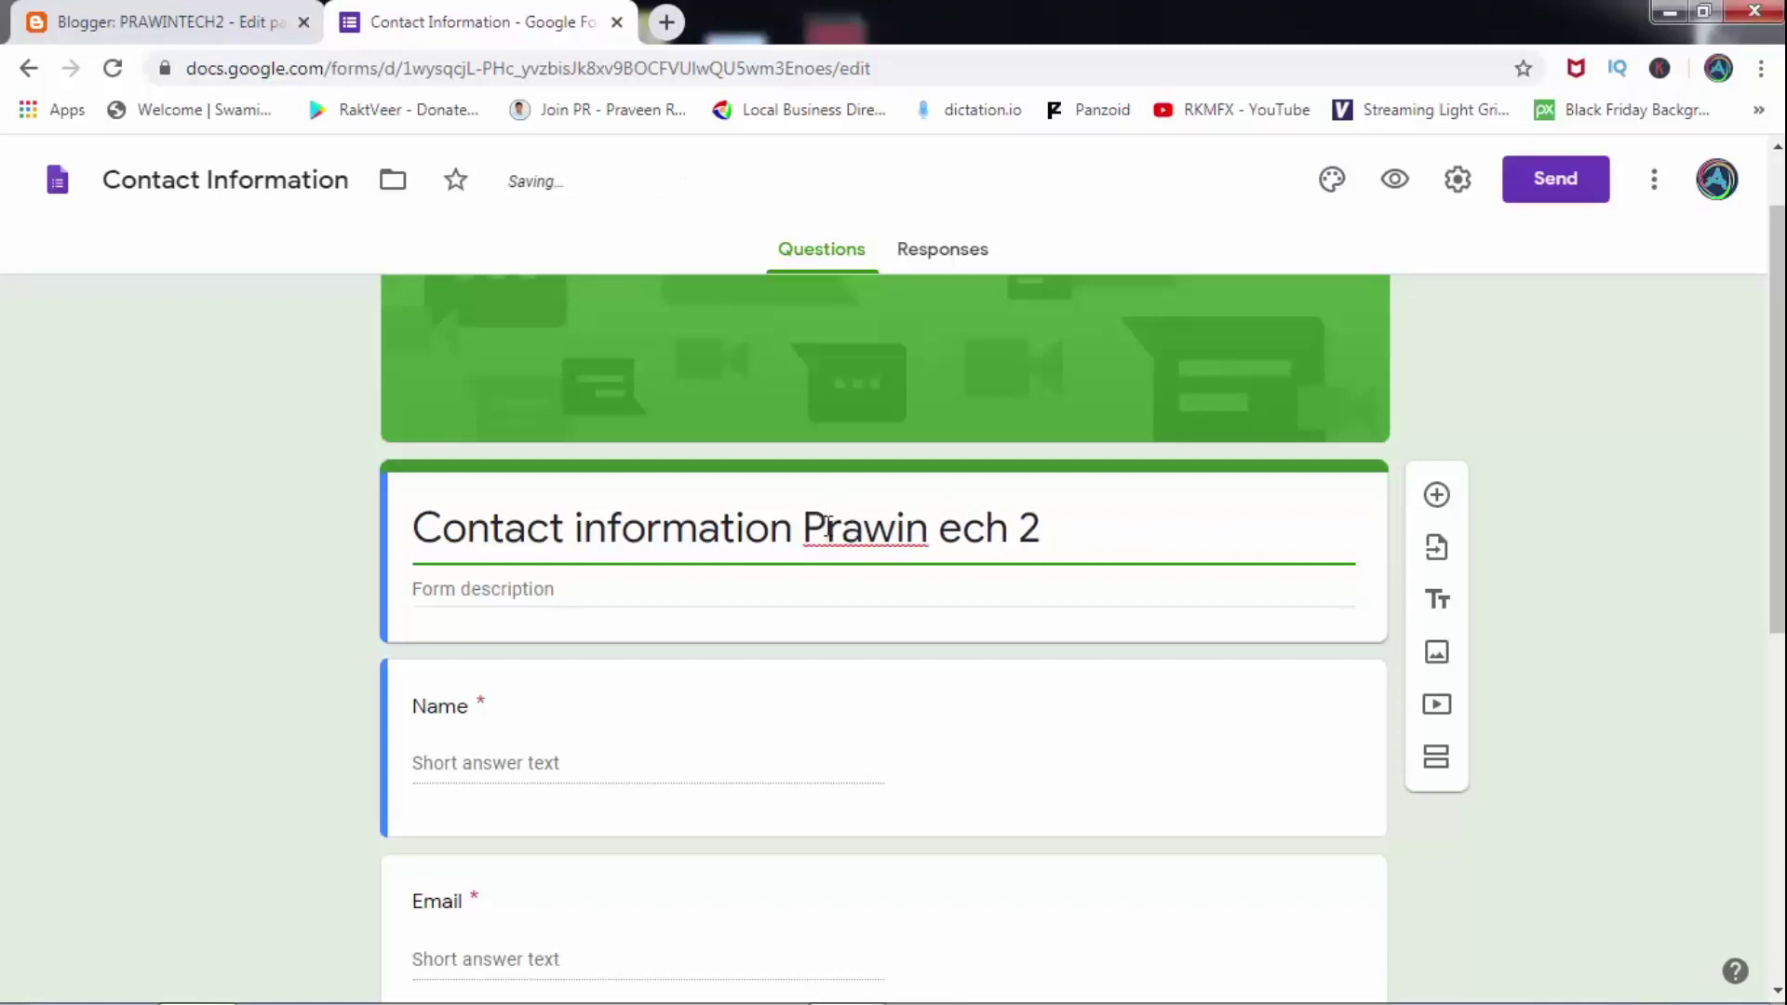
{"action": "type", "text": "T"}
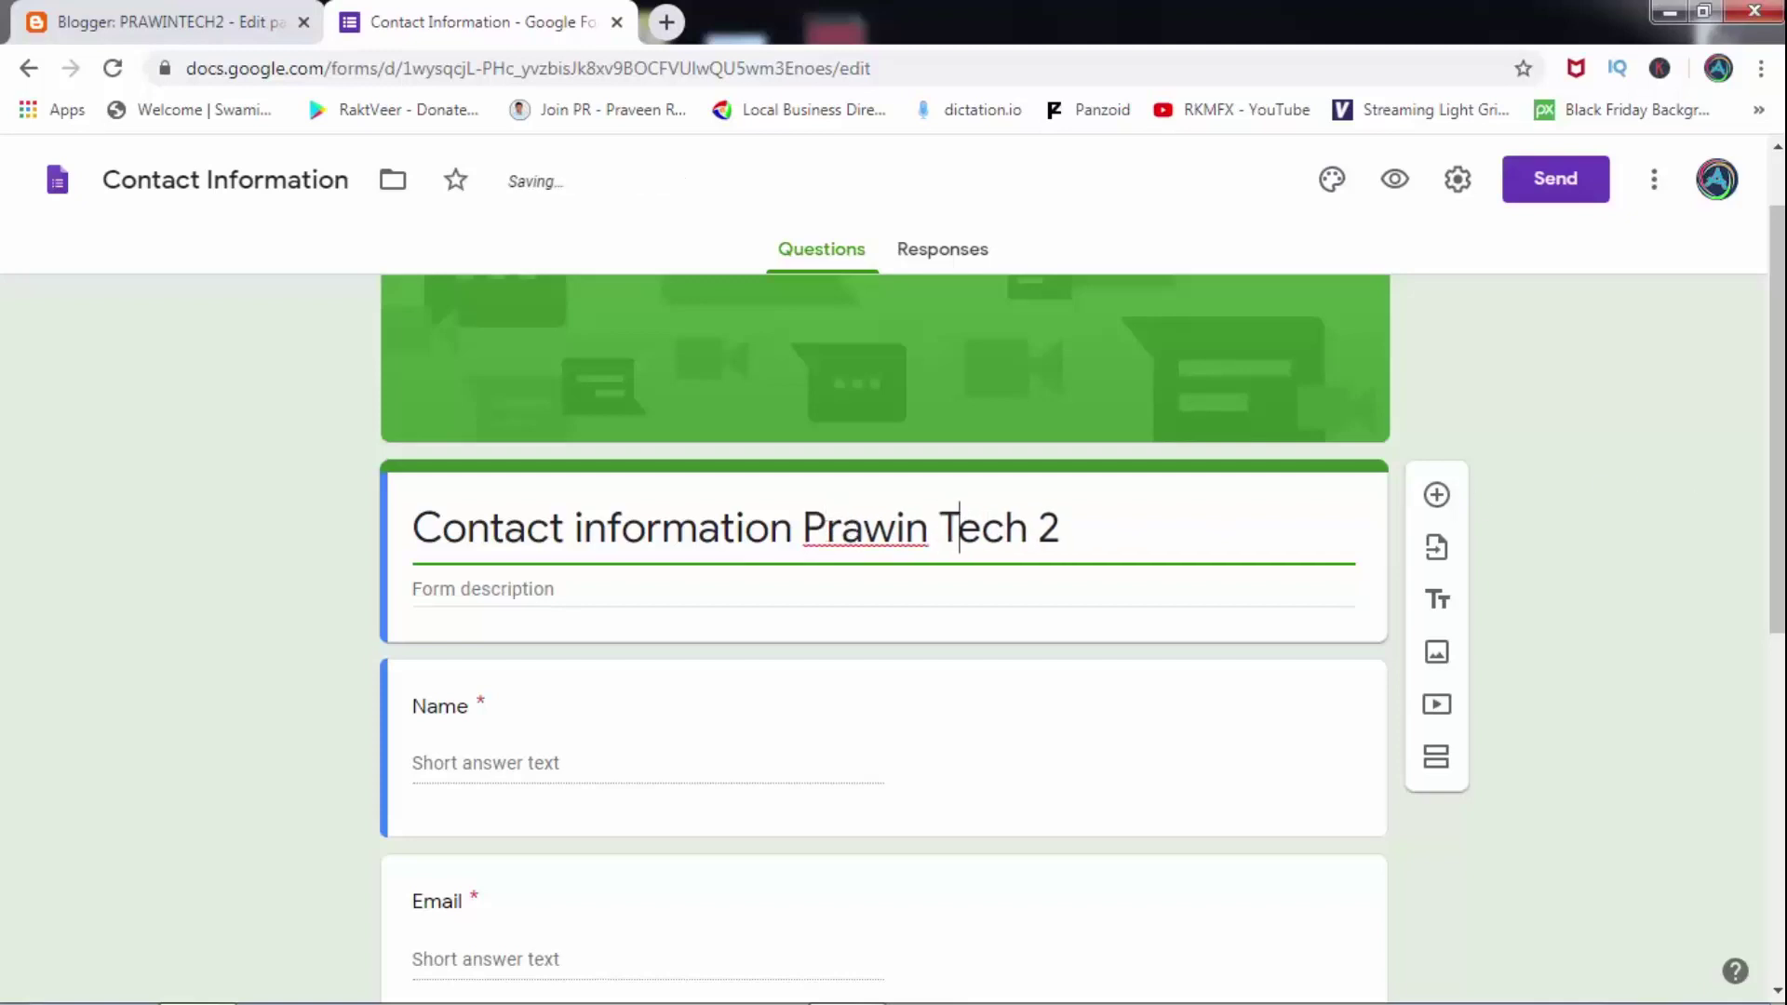
{"action": "scroll", "coordinate": [911, 494], "scroll_direction": "down", "scroll_amount": 3}
{"action": "scroll", "coordinate": [910, 495], "scroll_direction": "up", "scroll_amount": 1}
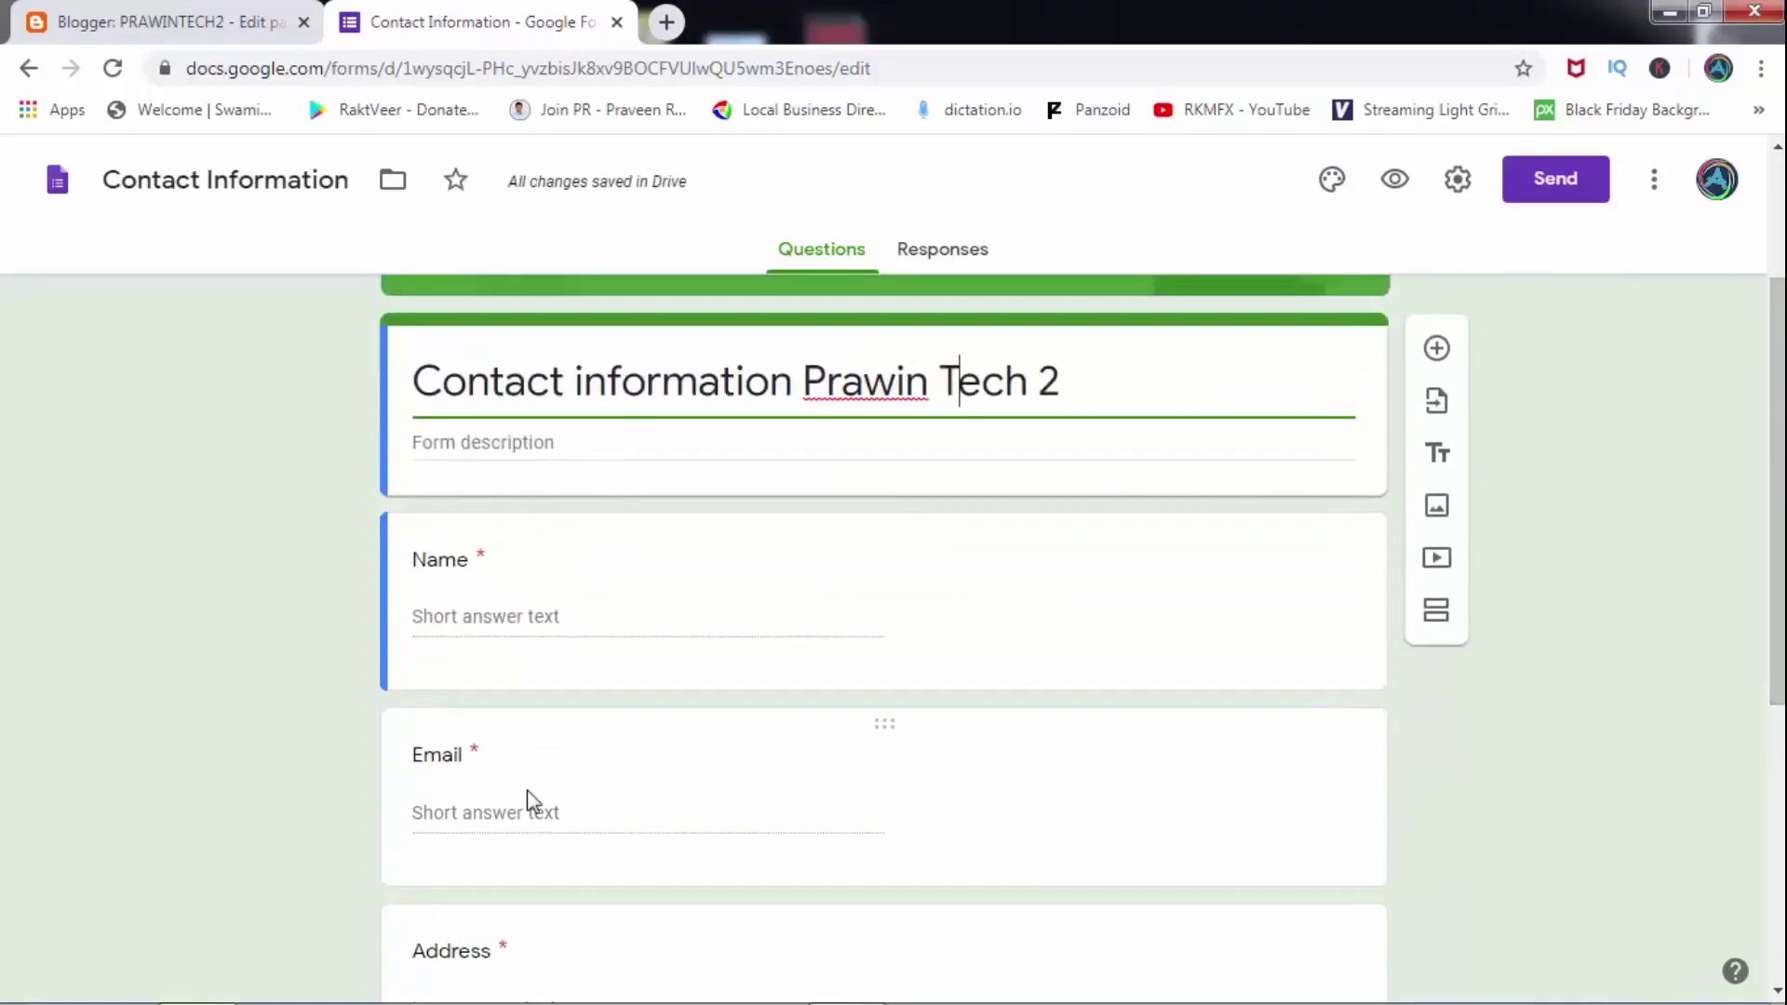
{"action": "scroll", "coordinate": [1777, 502], "scroll_direction": "down", "scroll_amount": 1}
{"action": "scroll", "coordinate": [884, 639], "scroll_direction": "down", "scroll_amount": 6}
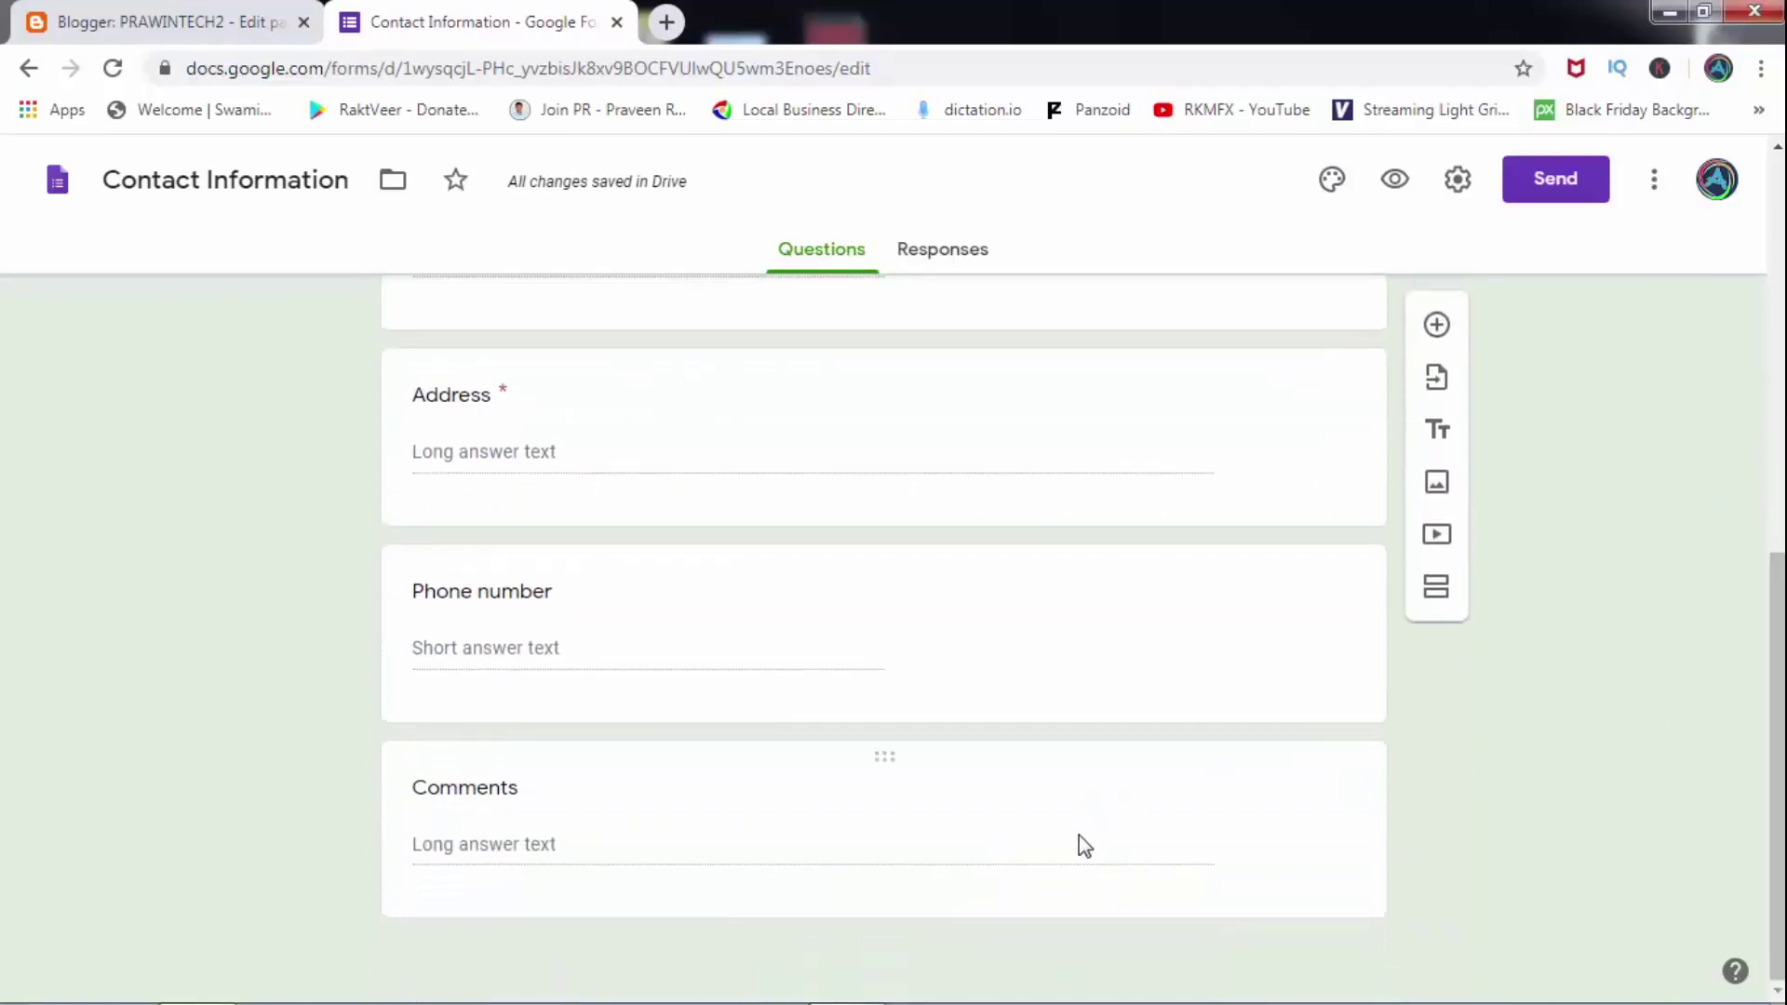
{"action": "scroll", "coordinate": [946, 356], "scroll_direction": "up", "scroll_amount": 6}
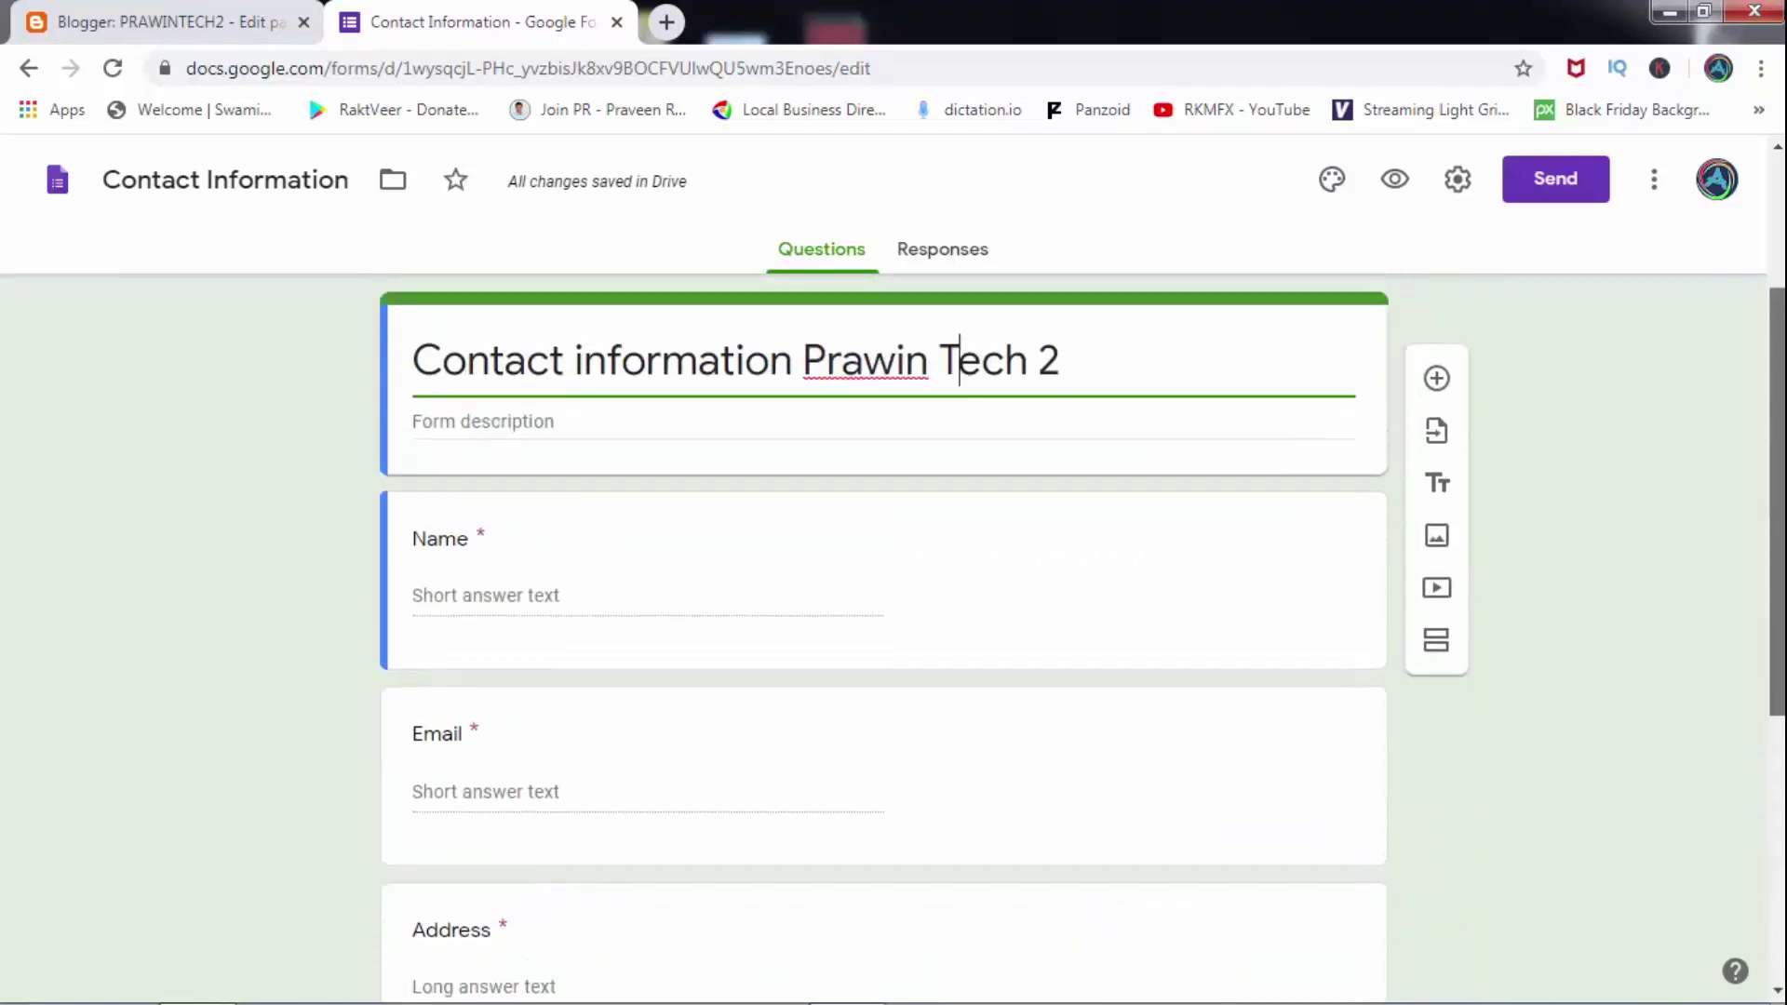
{"action": "scroll", "coordinate": [946, 355], "scroll_direction": "down", "scroll_amount": 5}
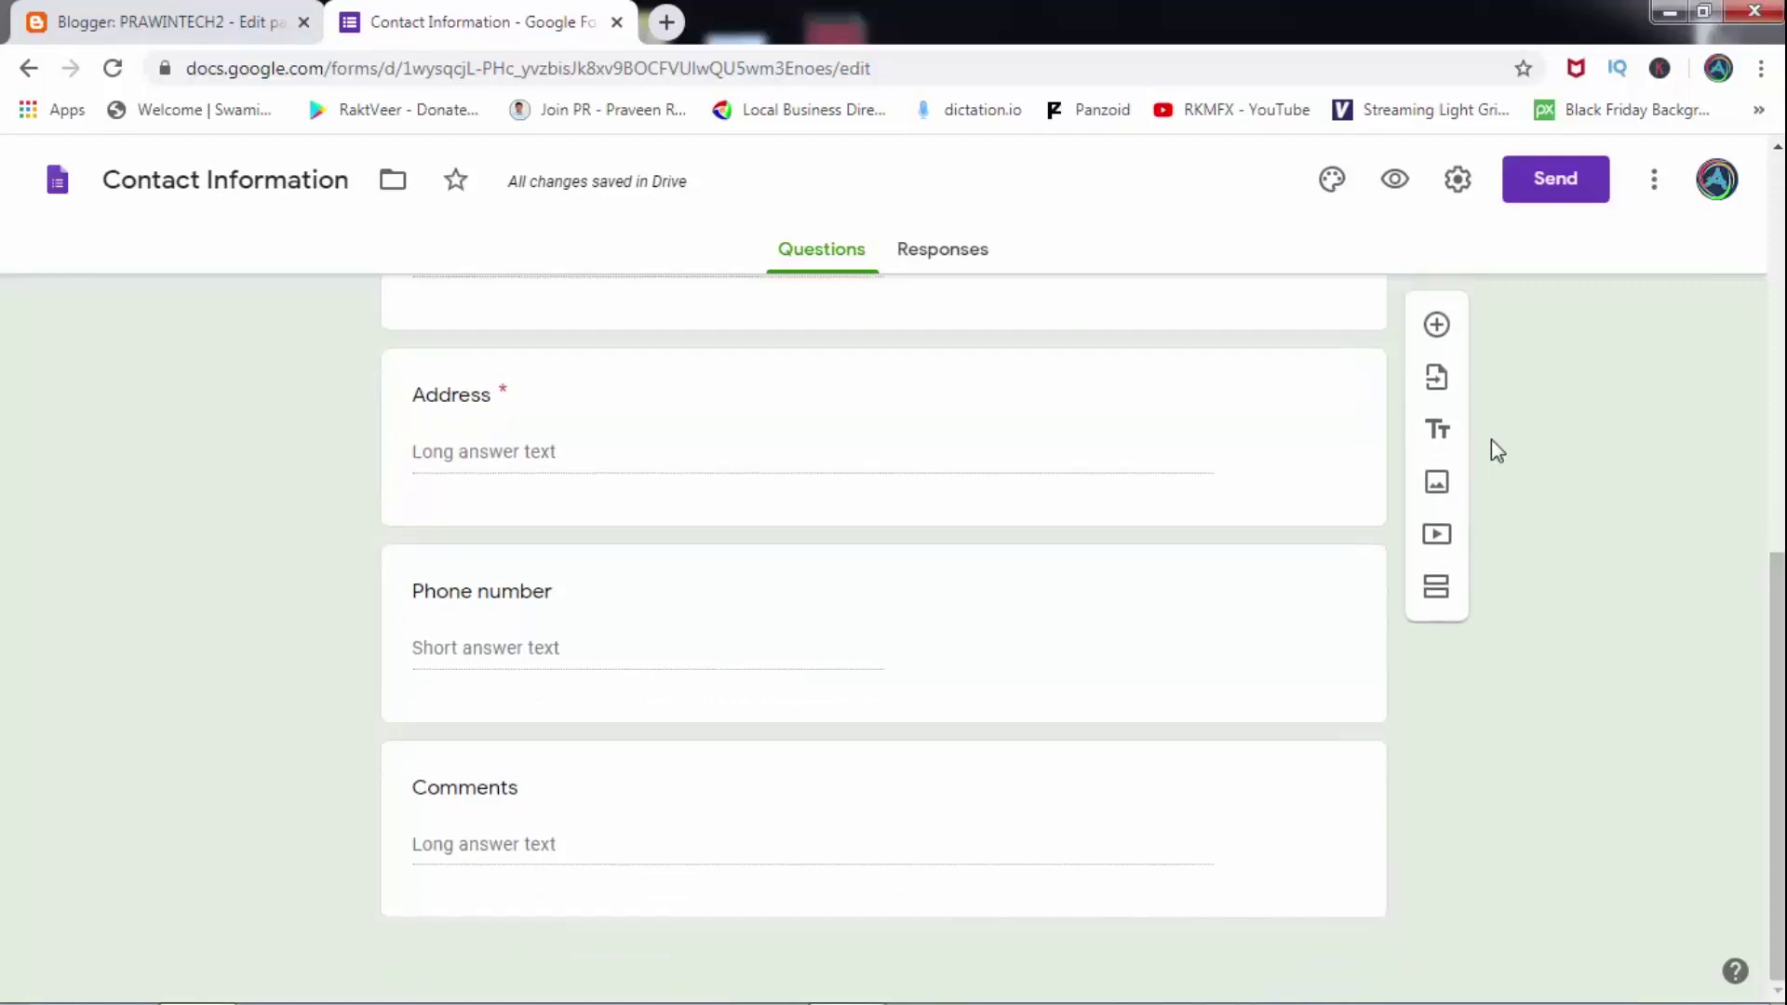
{"action": "left_click", "coordinate": [1440, 324]}
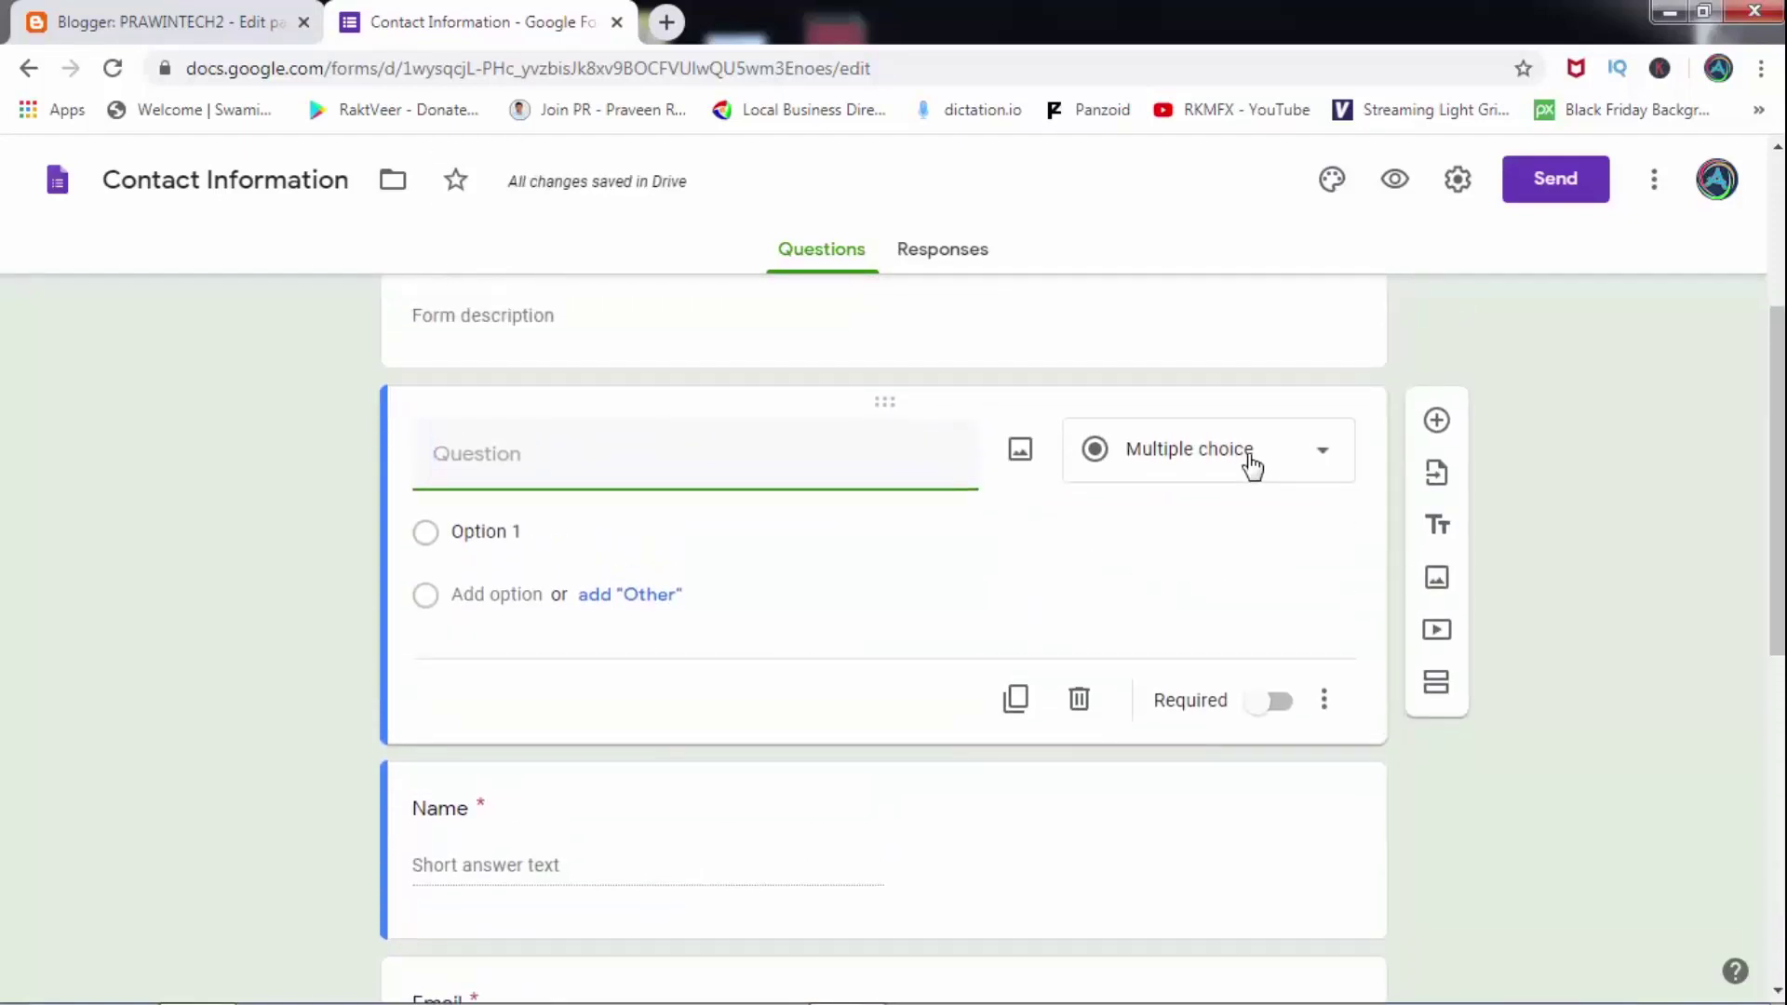
{"action": "left_click", "coordinate": [1252, 467]}
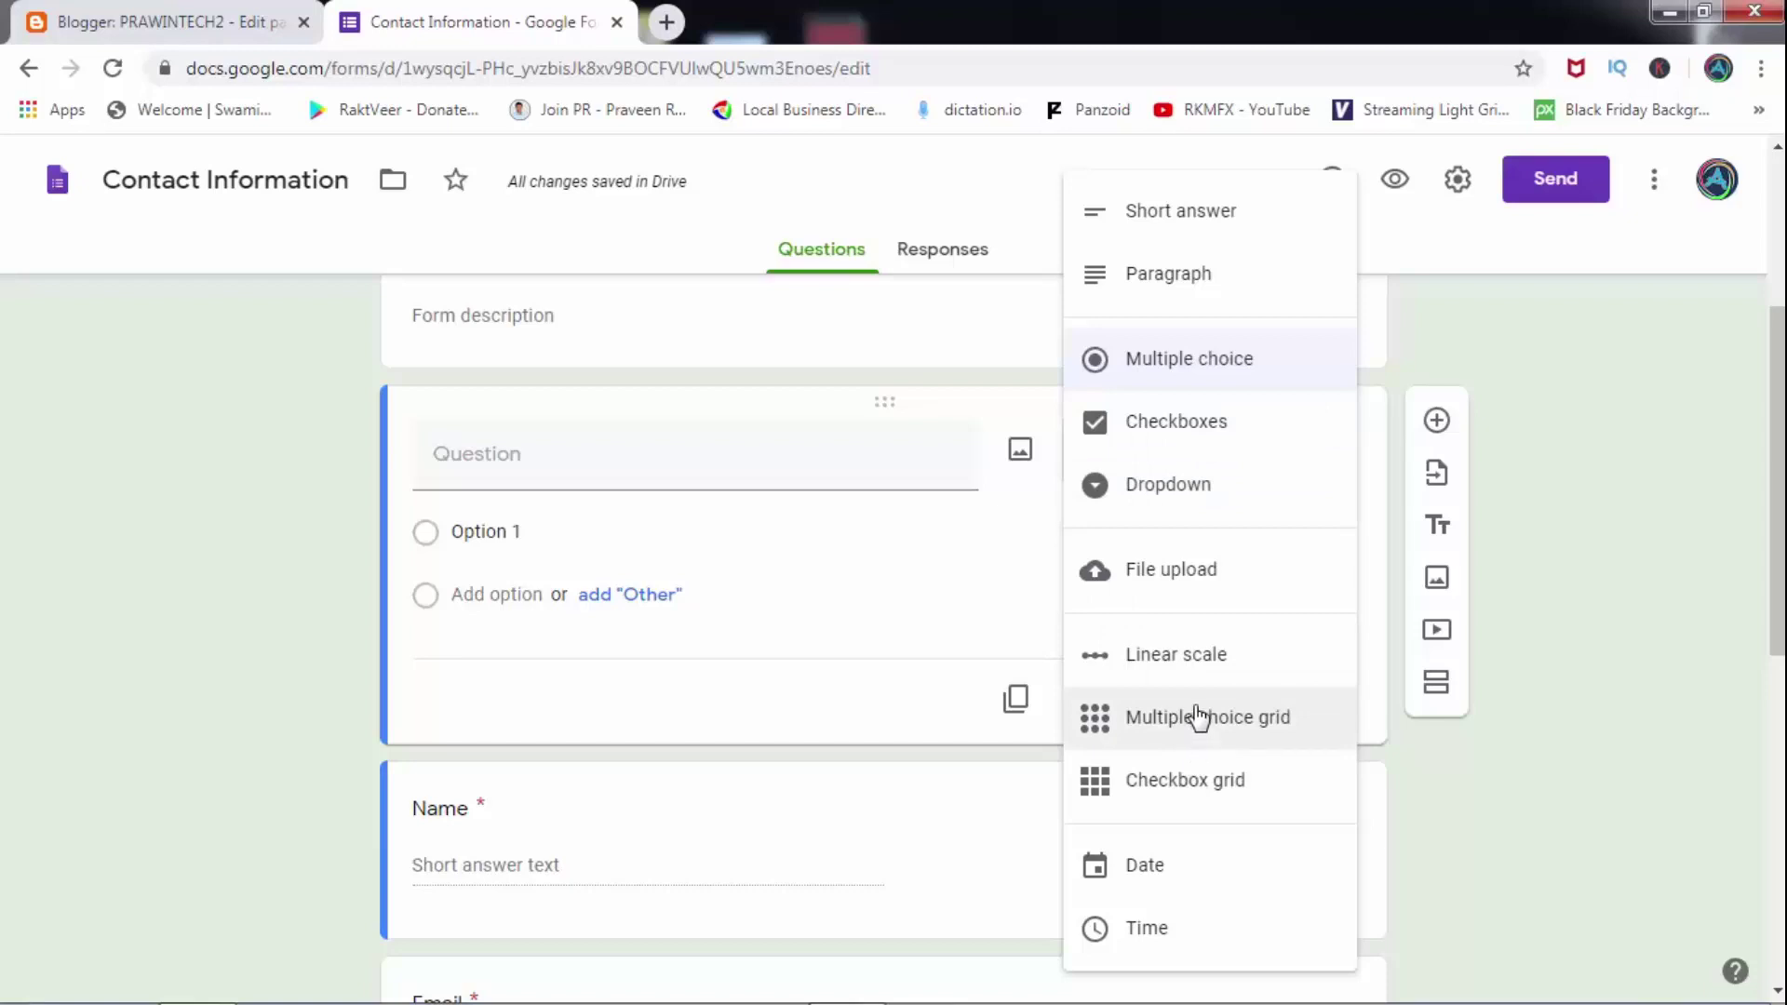
{"action": "left_click", "coordinate": [1514, 582]}
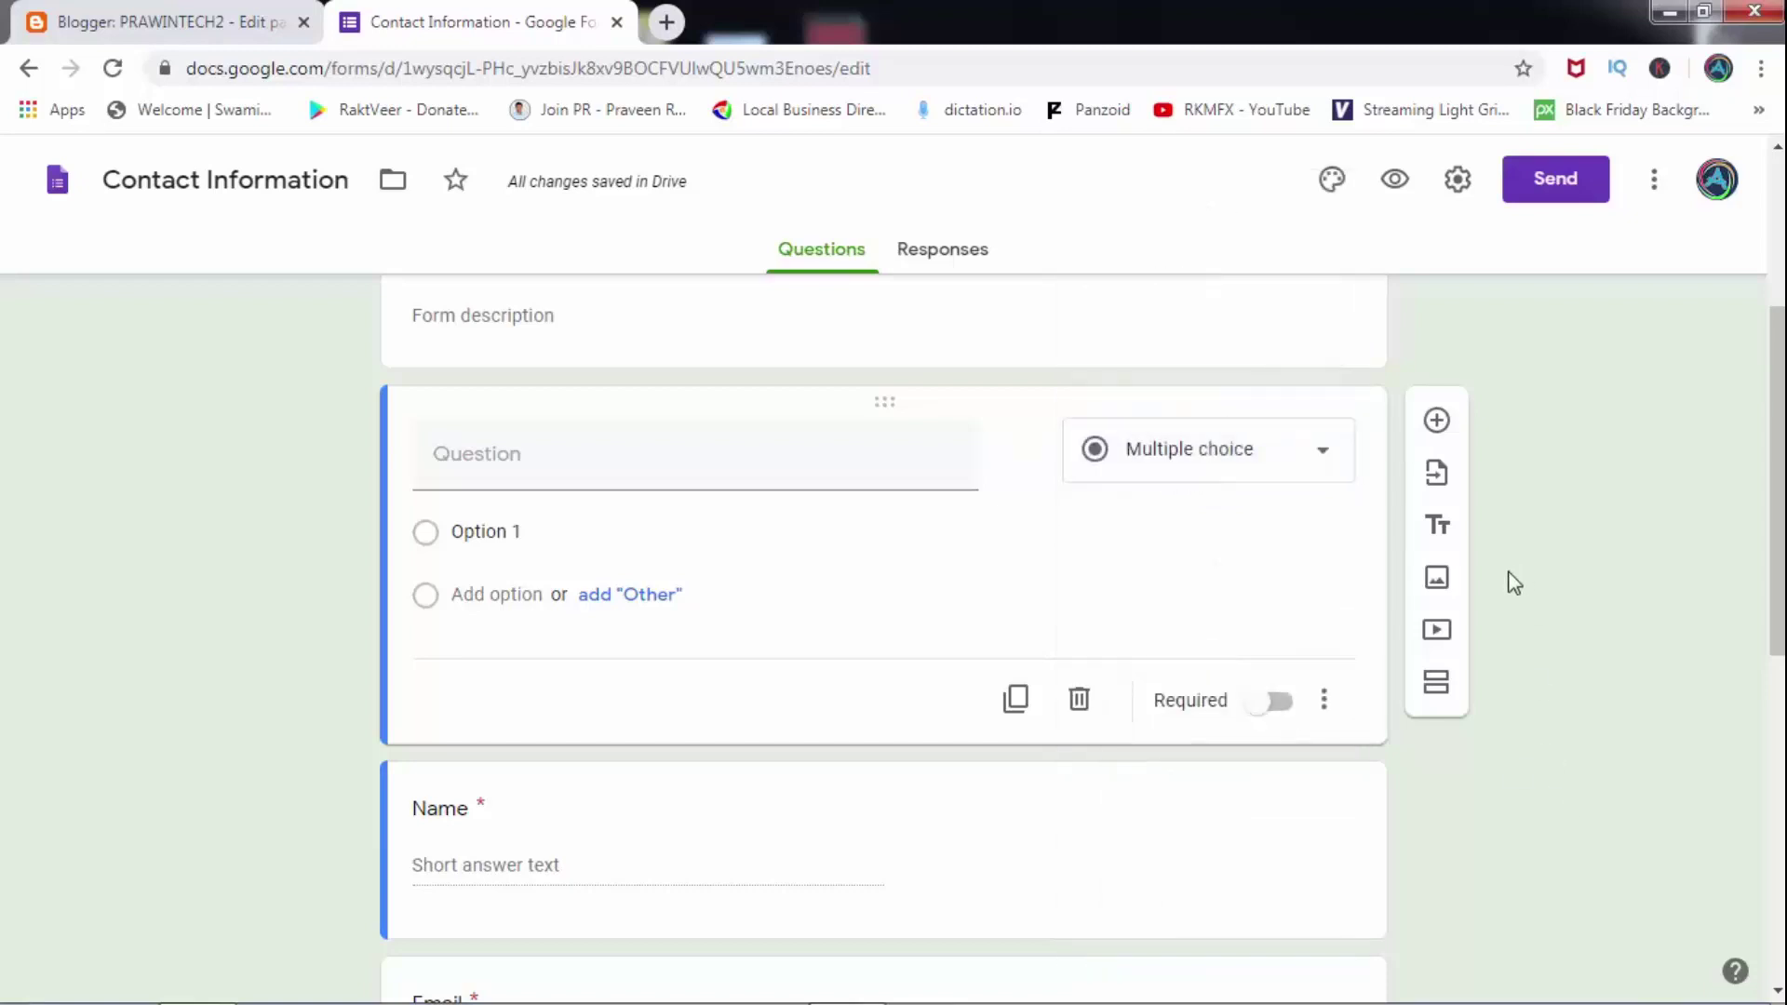
{"action": "left_click", "coordinate": [1080, 700]}
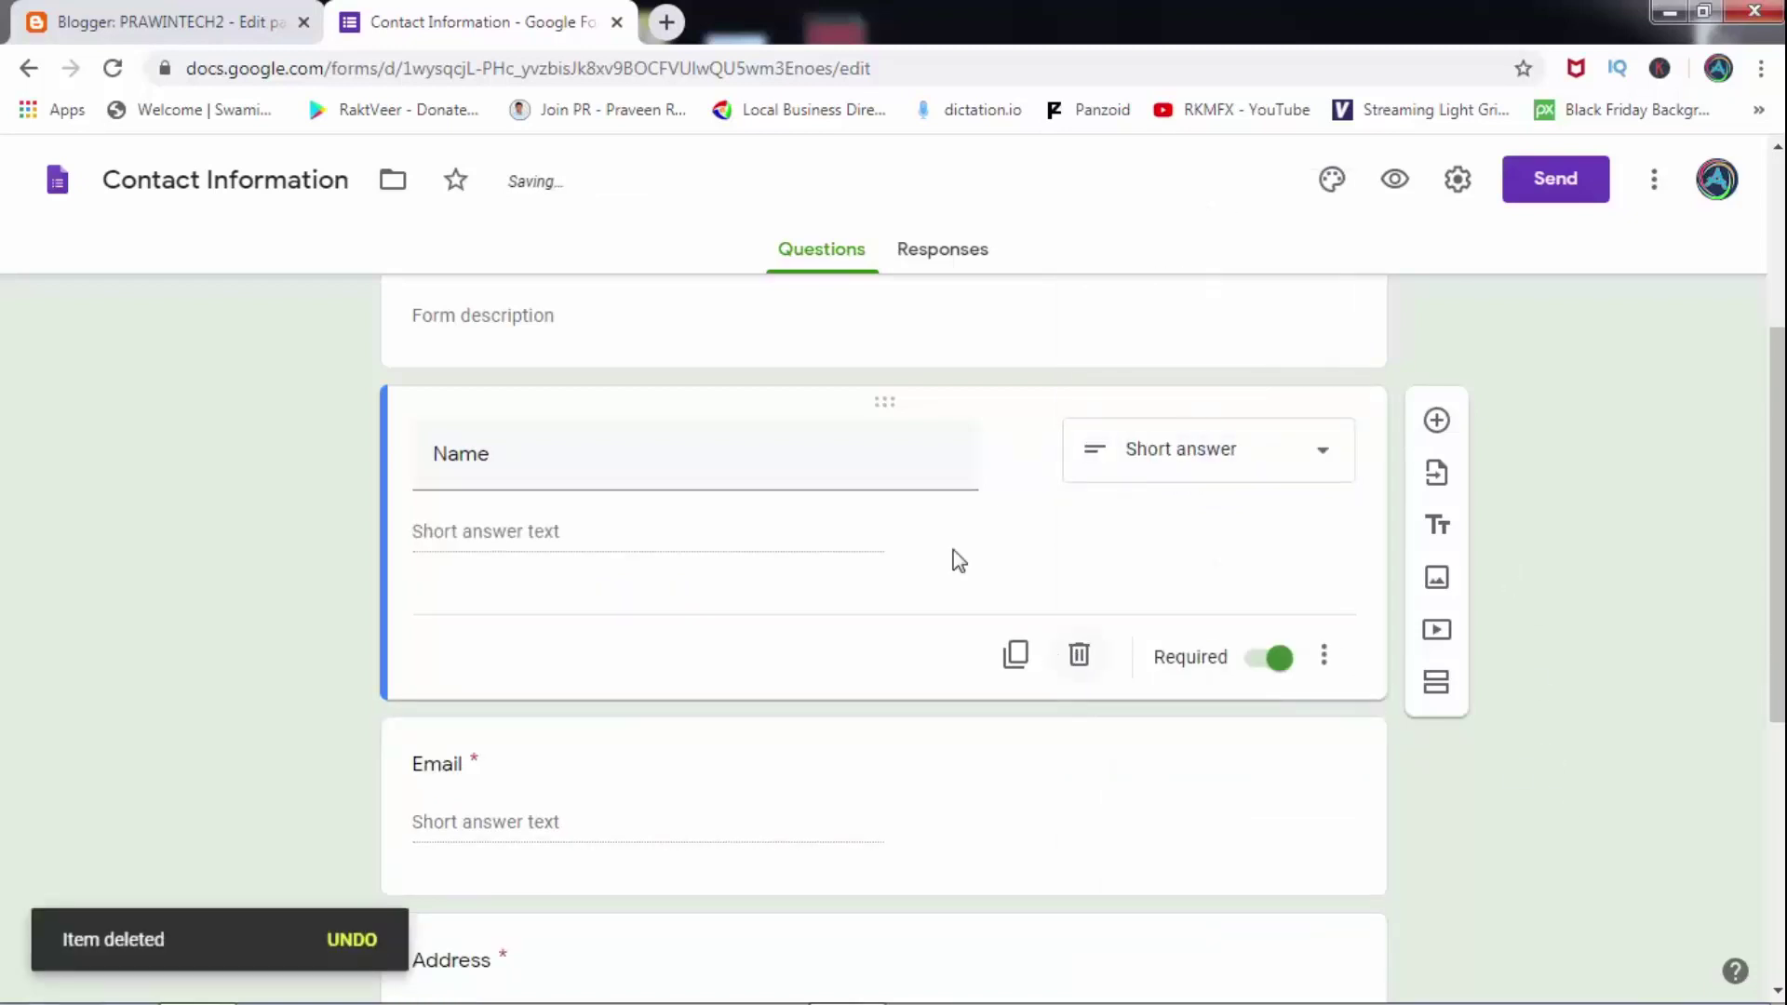
{"action": "left_click_drag", "start_coordinate": [1774, 436], "coordinate": [1763, 241]}
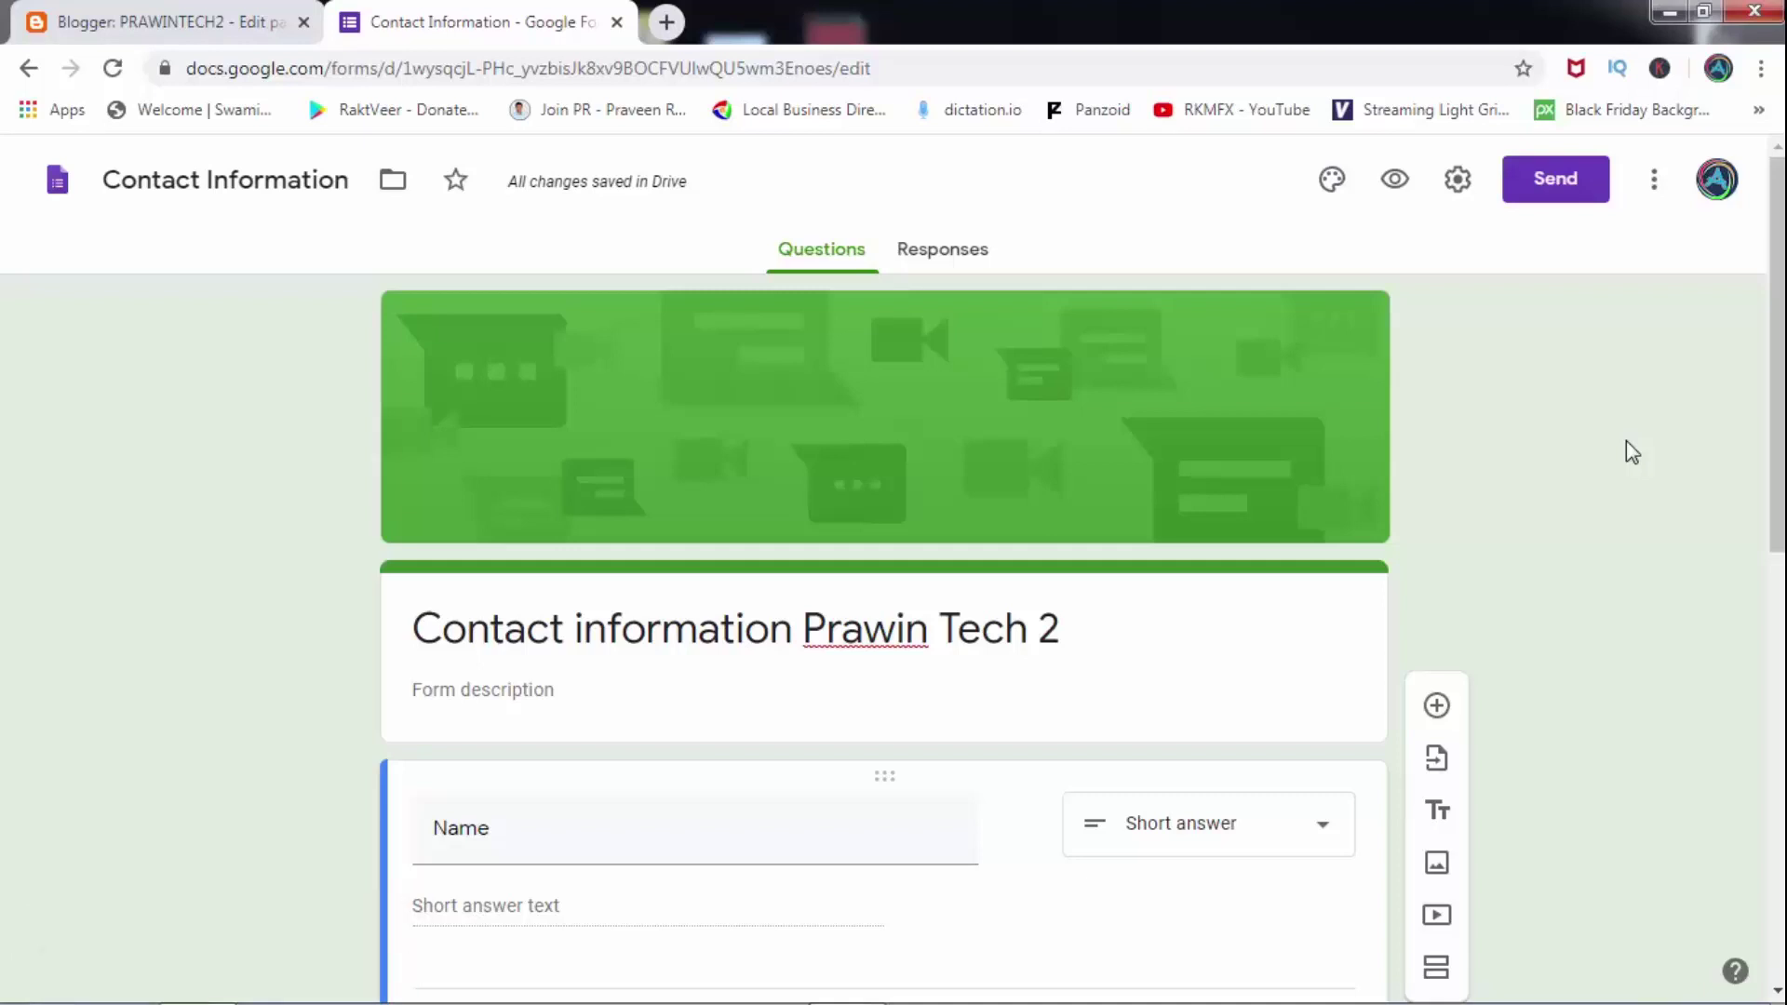
{"action": "left_click_drag", "start_coordinate": [1780, 318], "coordinate": [1782, 320]}
From Responses, create the linked spreadsheet 'Contact Information of Prawin Tech2 (Responses)'.
{"action": "left_click", "coordinate": [949, 258]}
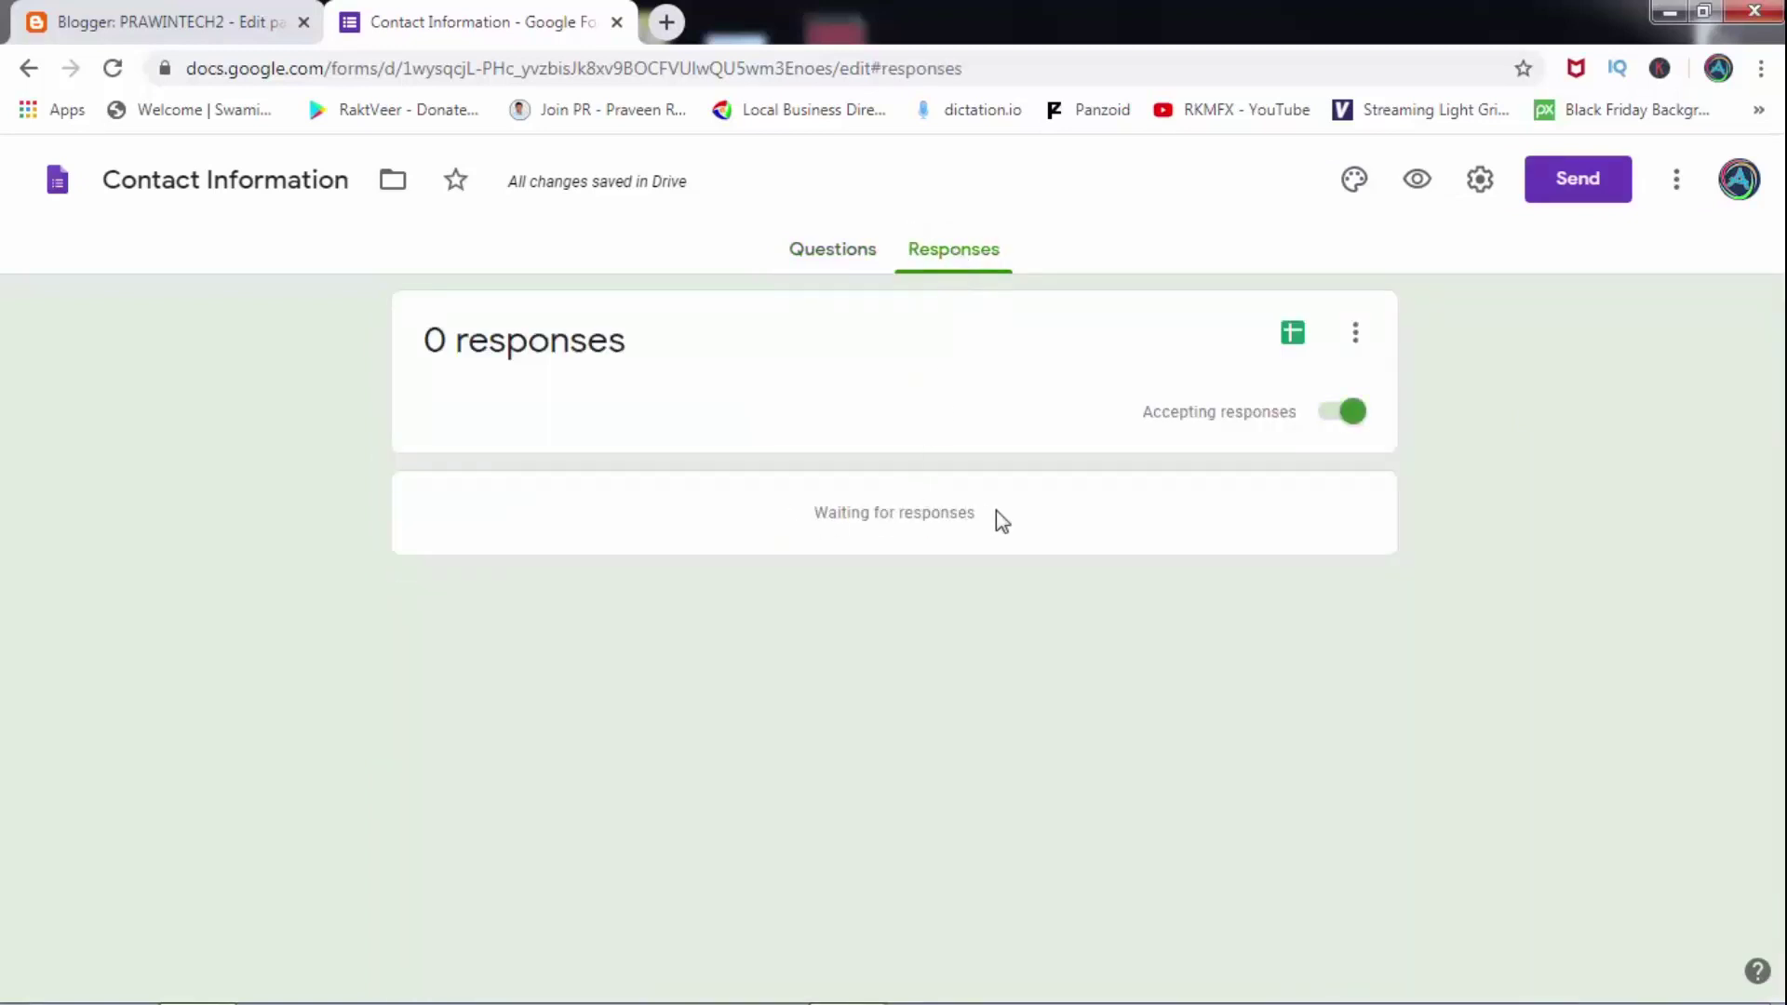
{"action": "left_click", "coordinate": [1291, 346]}
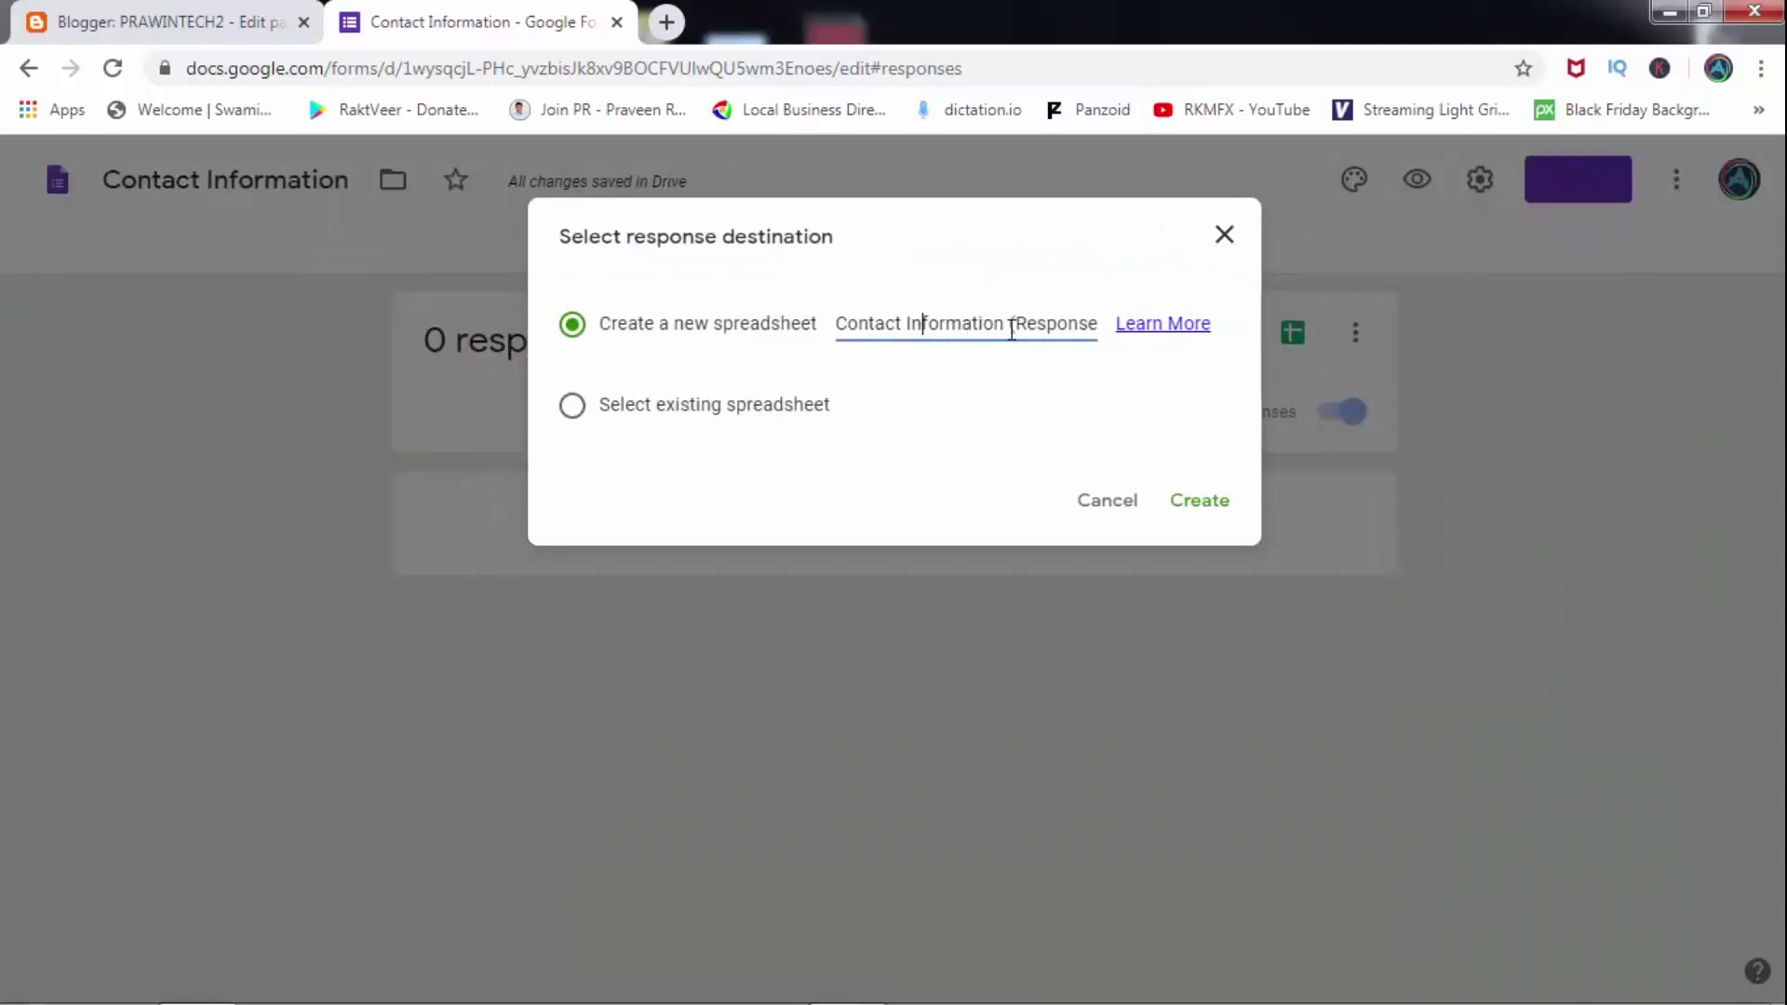
{"action": "left_click", "coordinate": [1014, 333]}
{"action": "type", "text": "of Prawin Tech"}
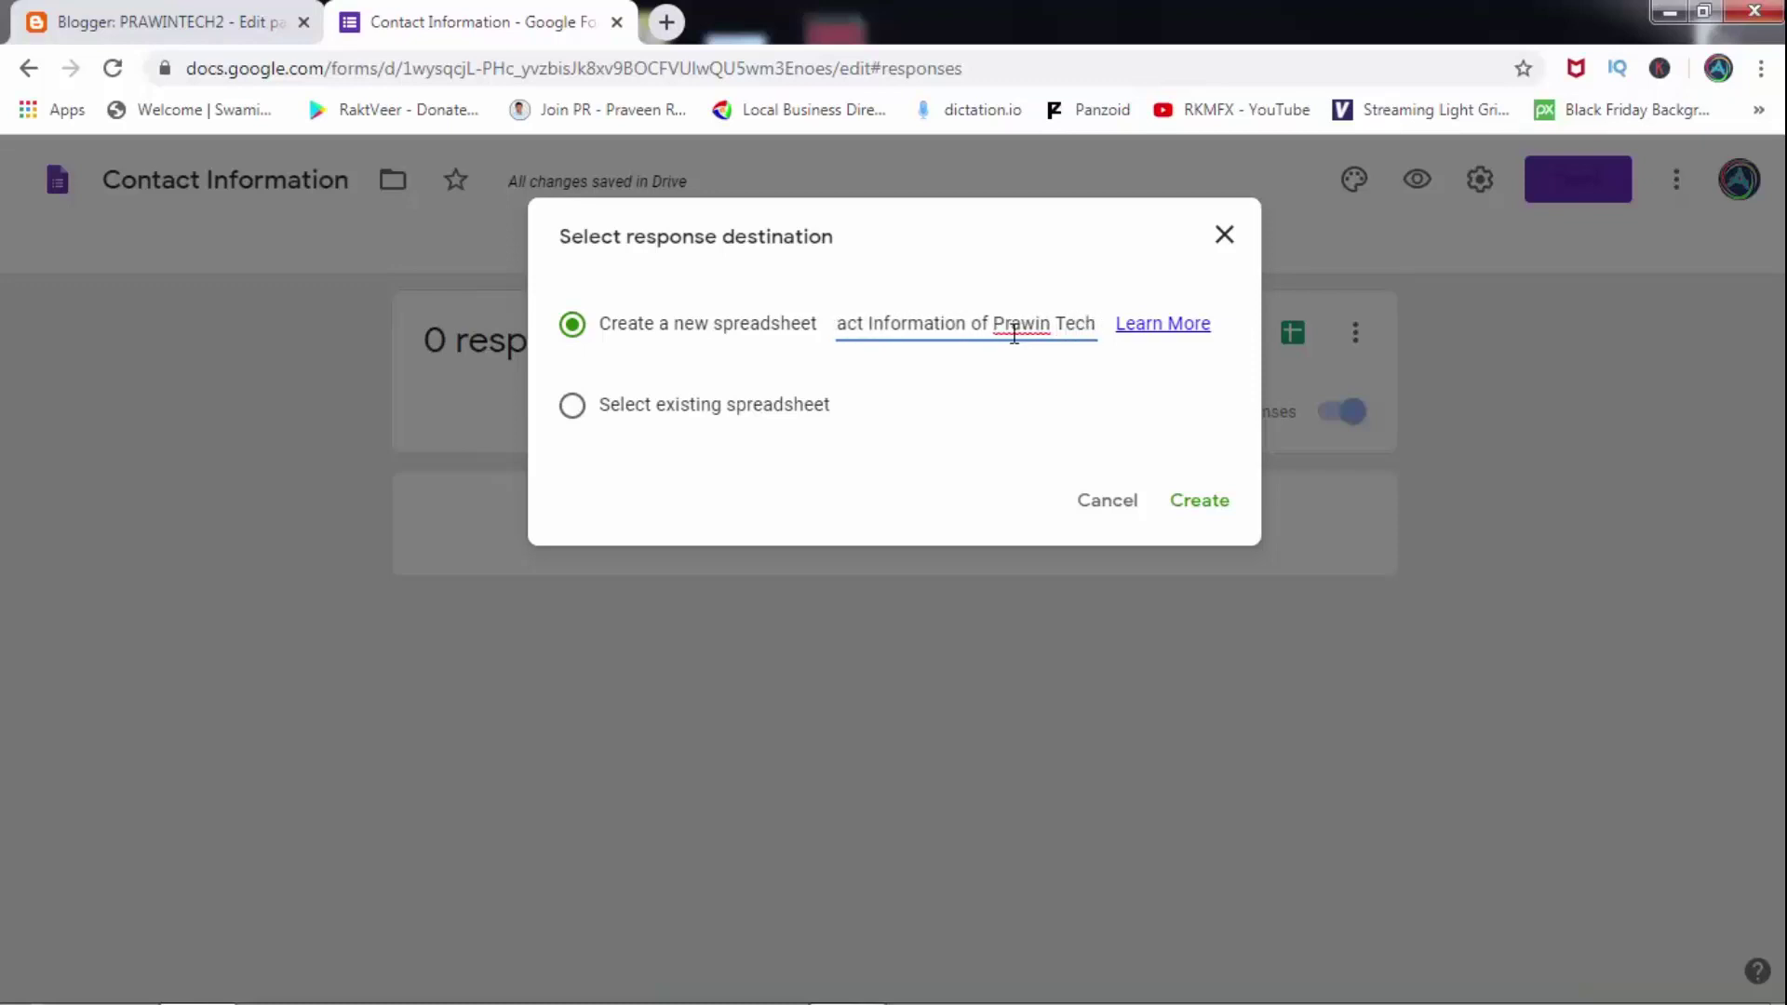
{"action": "type", "text": "2"}
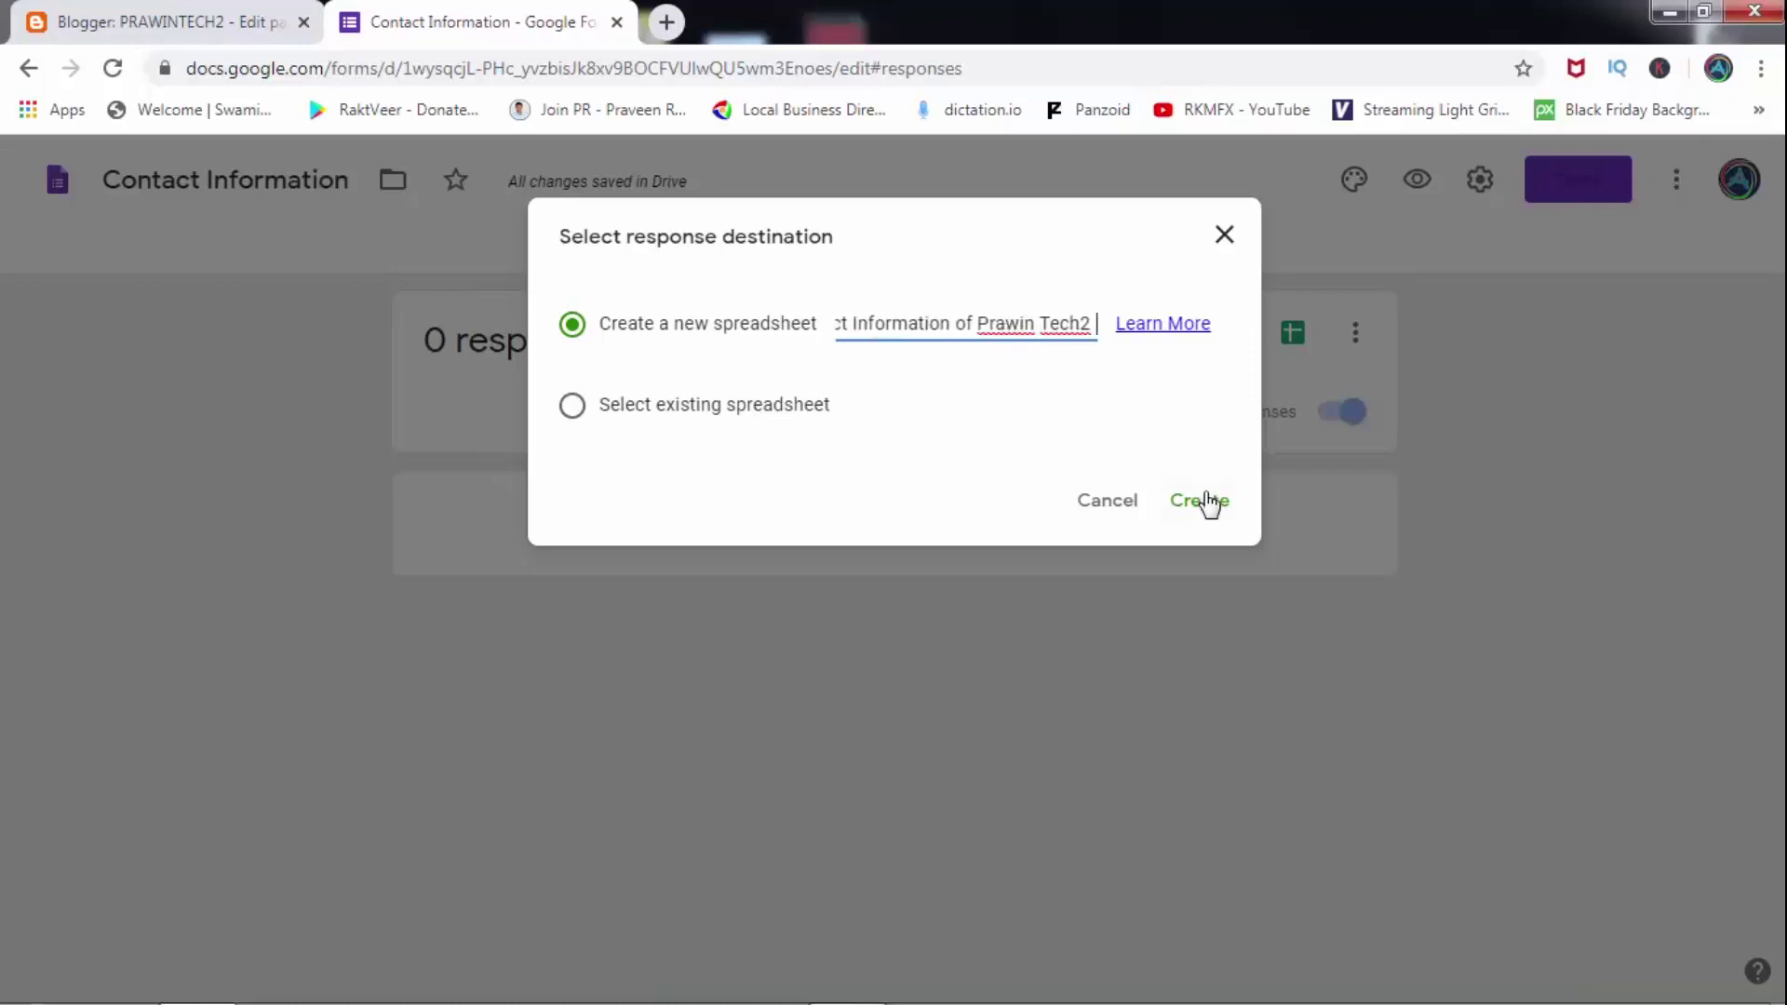
{"action": "left_click", "coordinate": [1208, 502]}
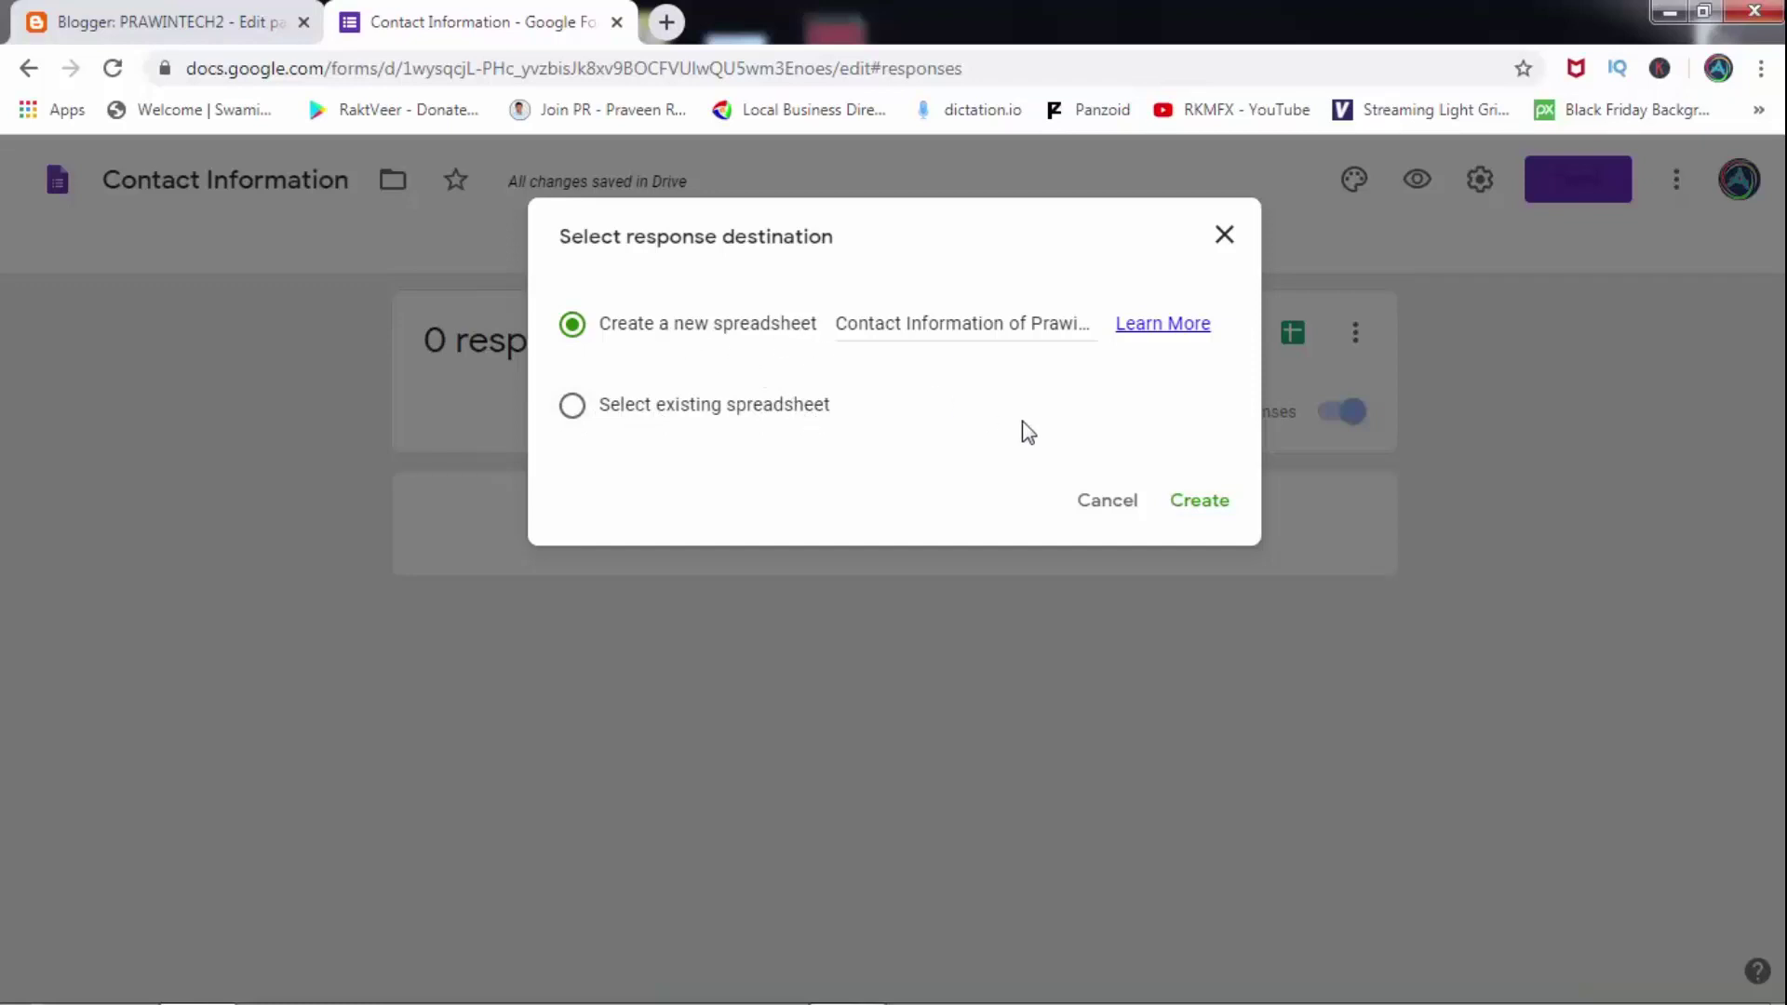
{"action": "left_click", "coordinate": [1201, 502]}
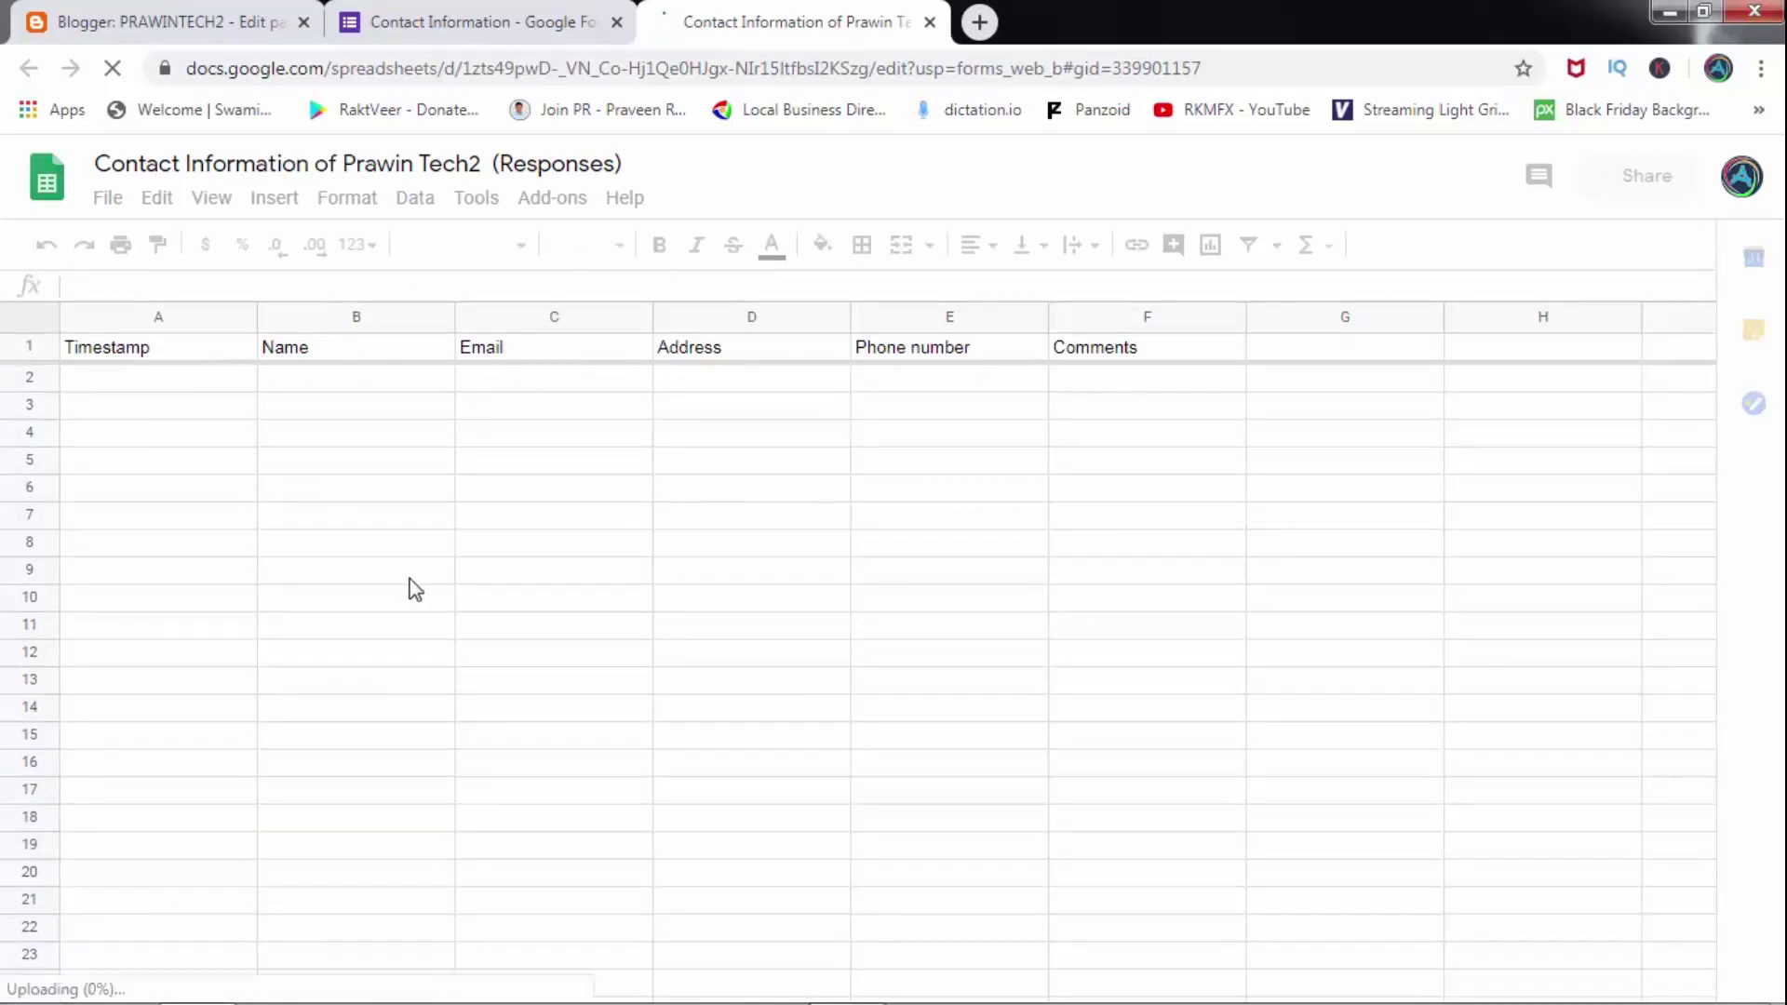
Go back to the form's Questions view after briefly checking the Blogger and Sheets tabs.
{"action": "left_click", "coordinate": [445, 17]}
{"action": "left_click", "coordinate": [819, 249]}
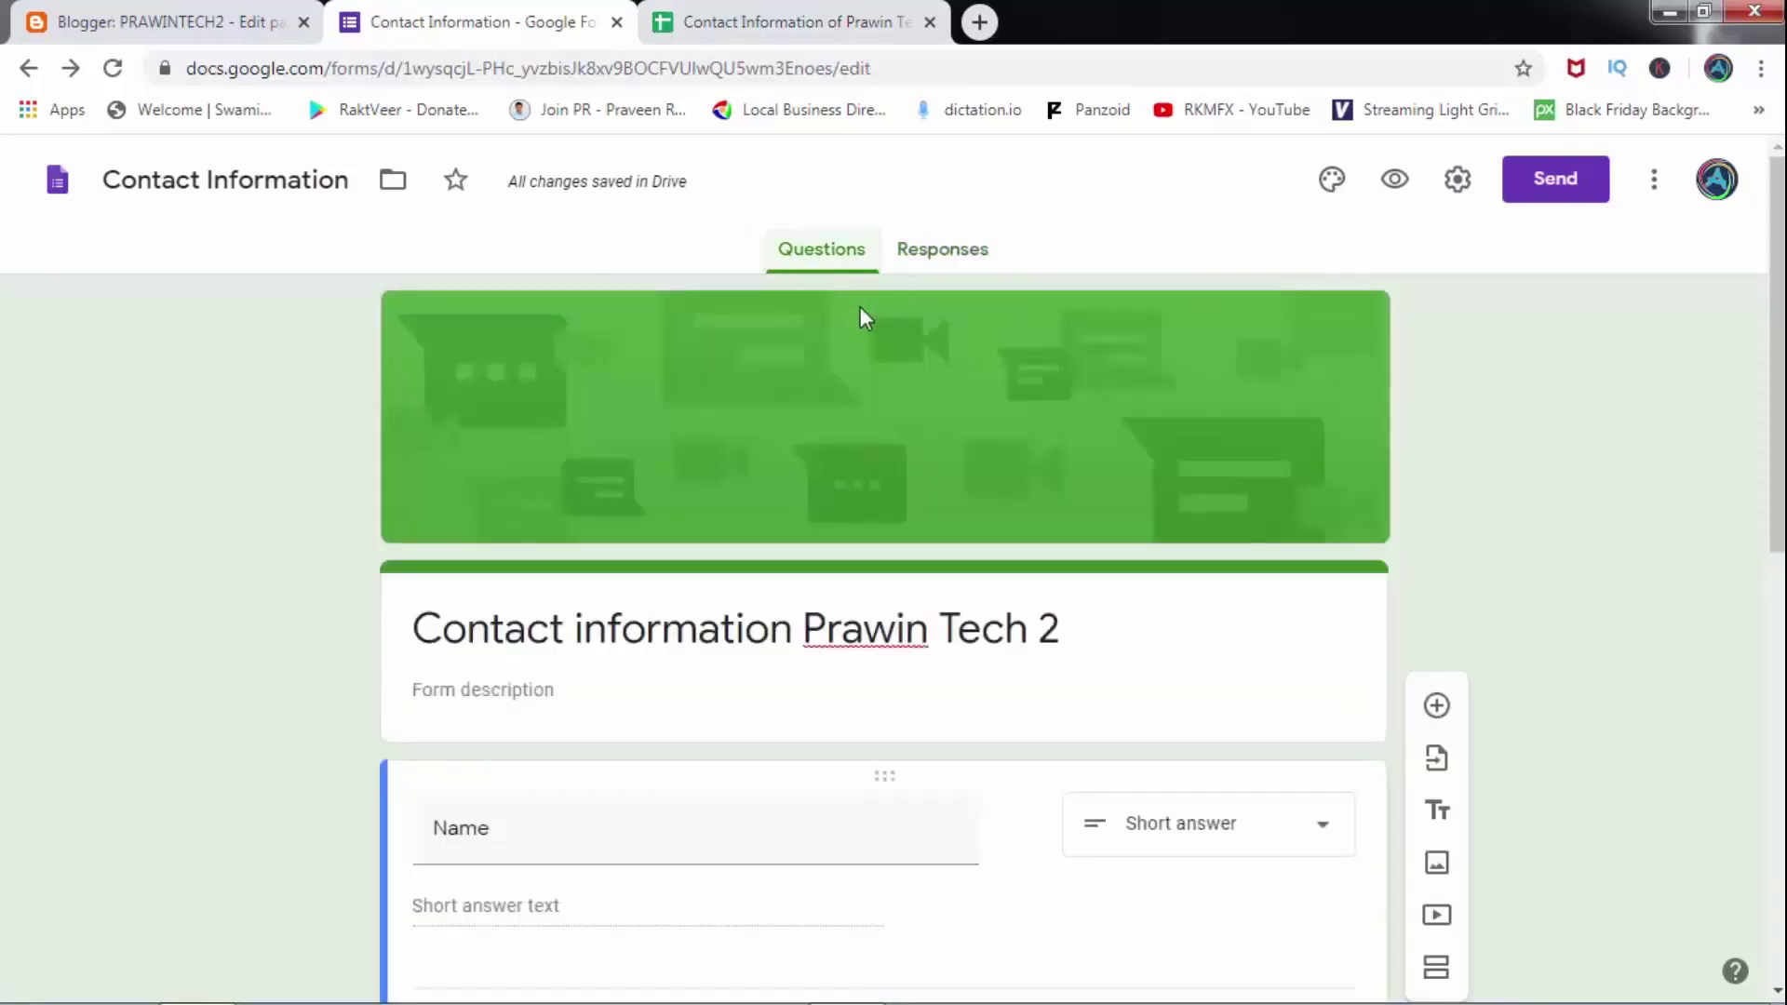
{"action": "left_click_drag", "start_coordinate": [1778, 483], "coordinate": [1778, 771]}
{"action": "left_click_drag", "start_coordinate": [1778, 689], "coordinate": [1064, 450]}
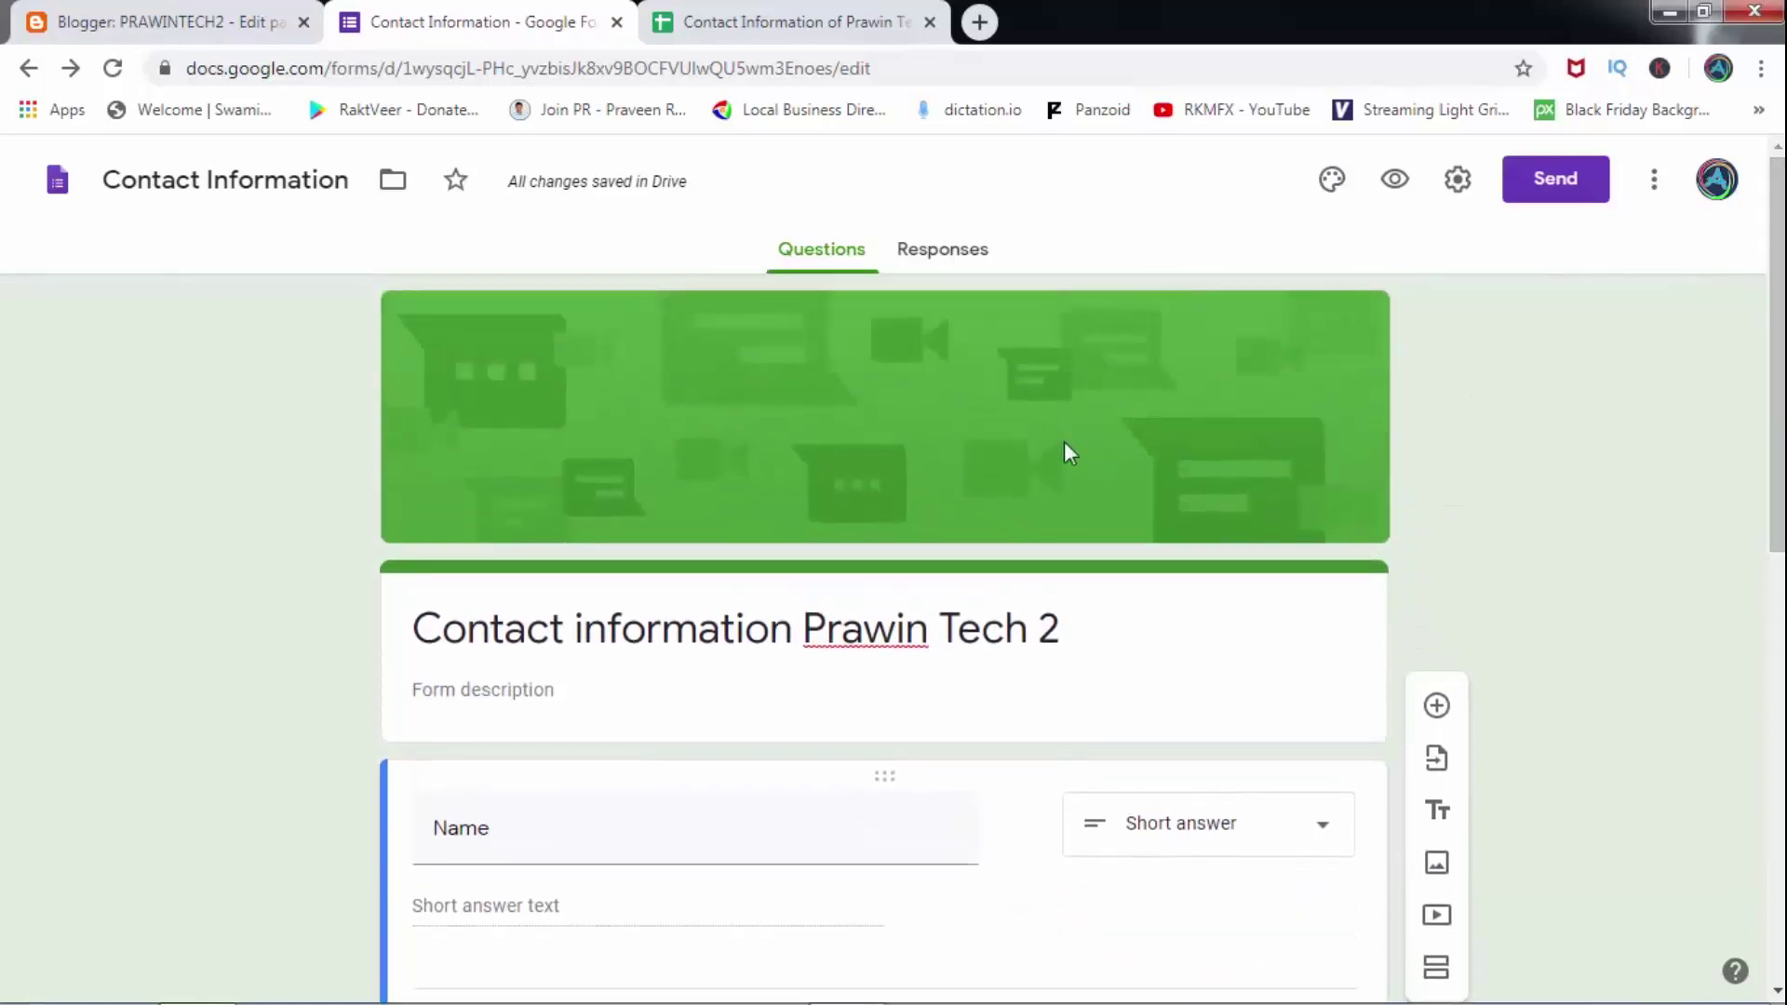
{"action": "left_click", "coordinate": [247, 19]}
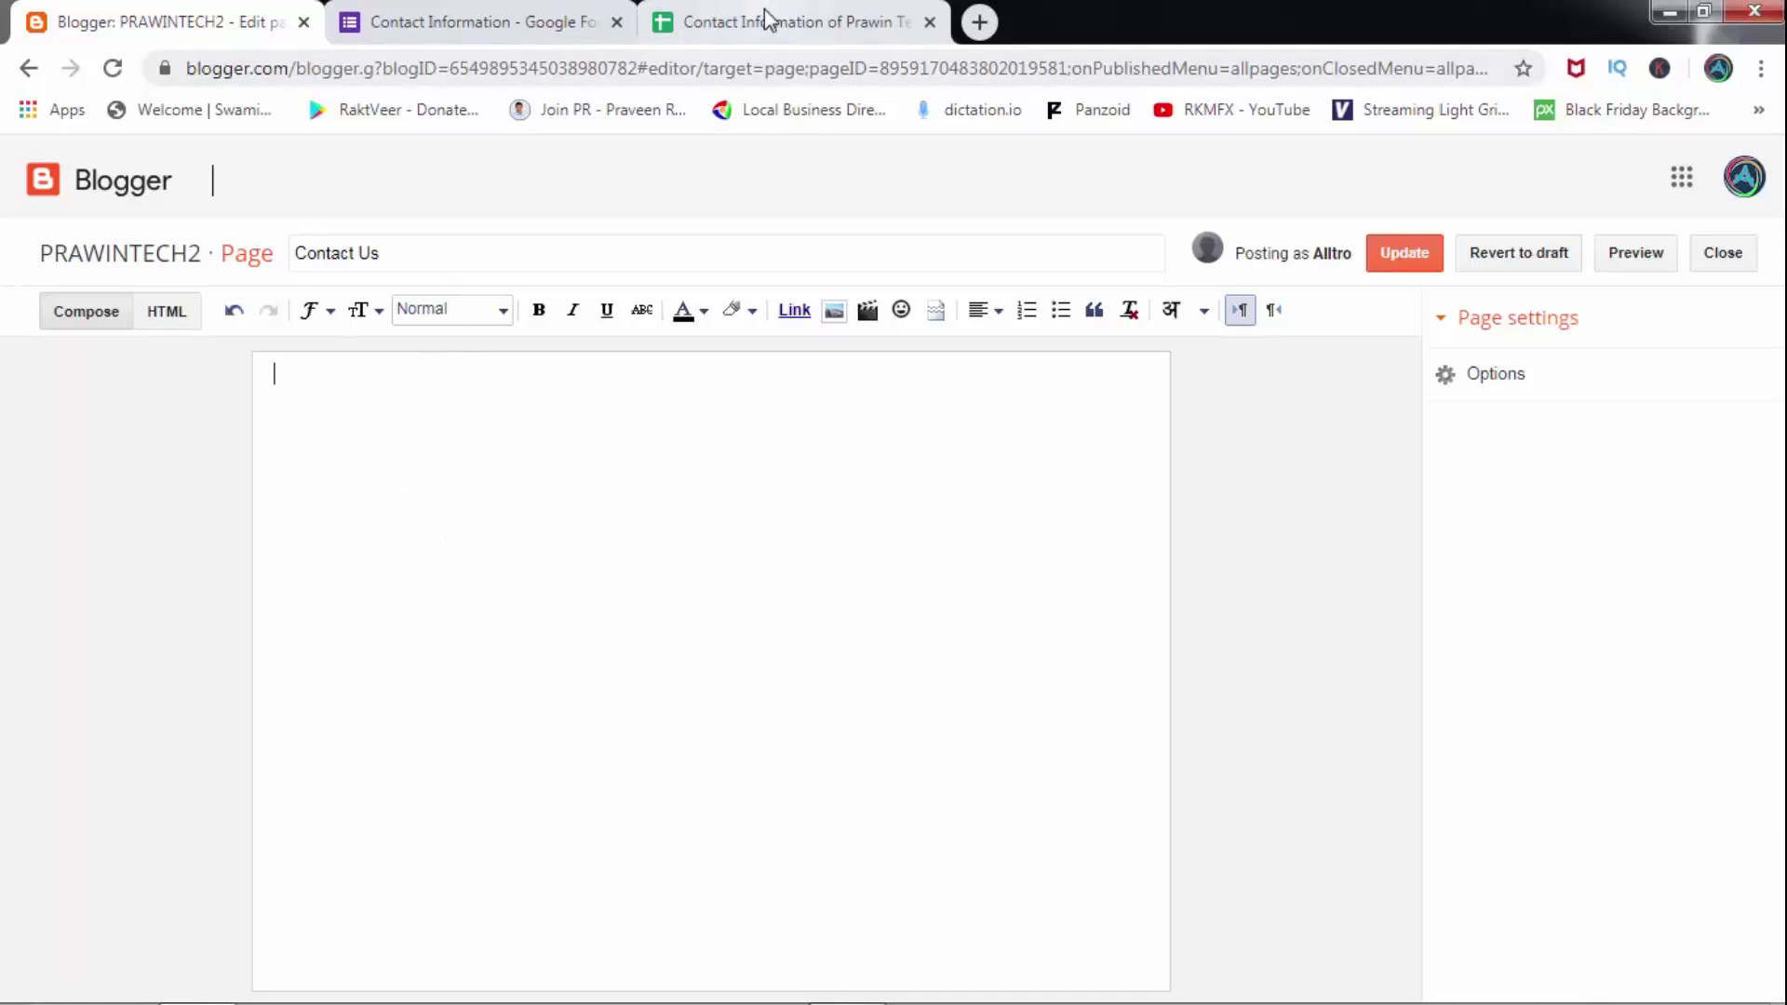
{"action": "left_click", "coordinate": [791, 23]}
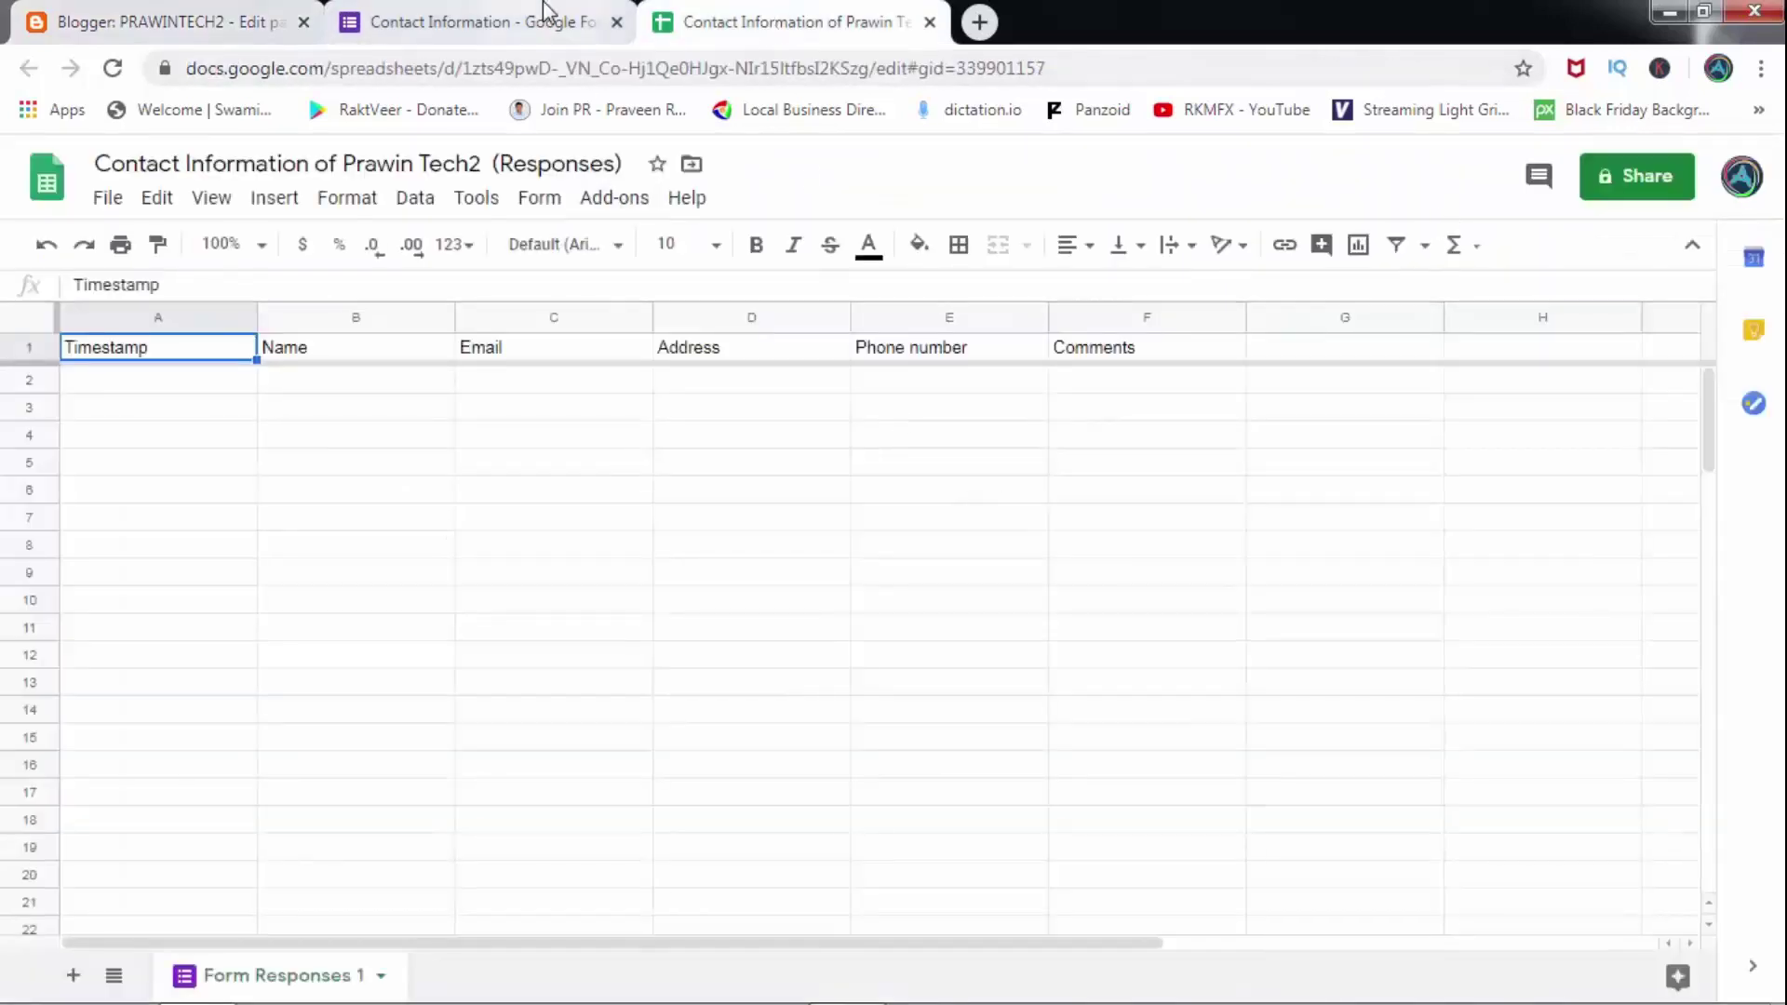
{"action": "left_click", "coordinate": [512, 22]}
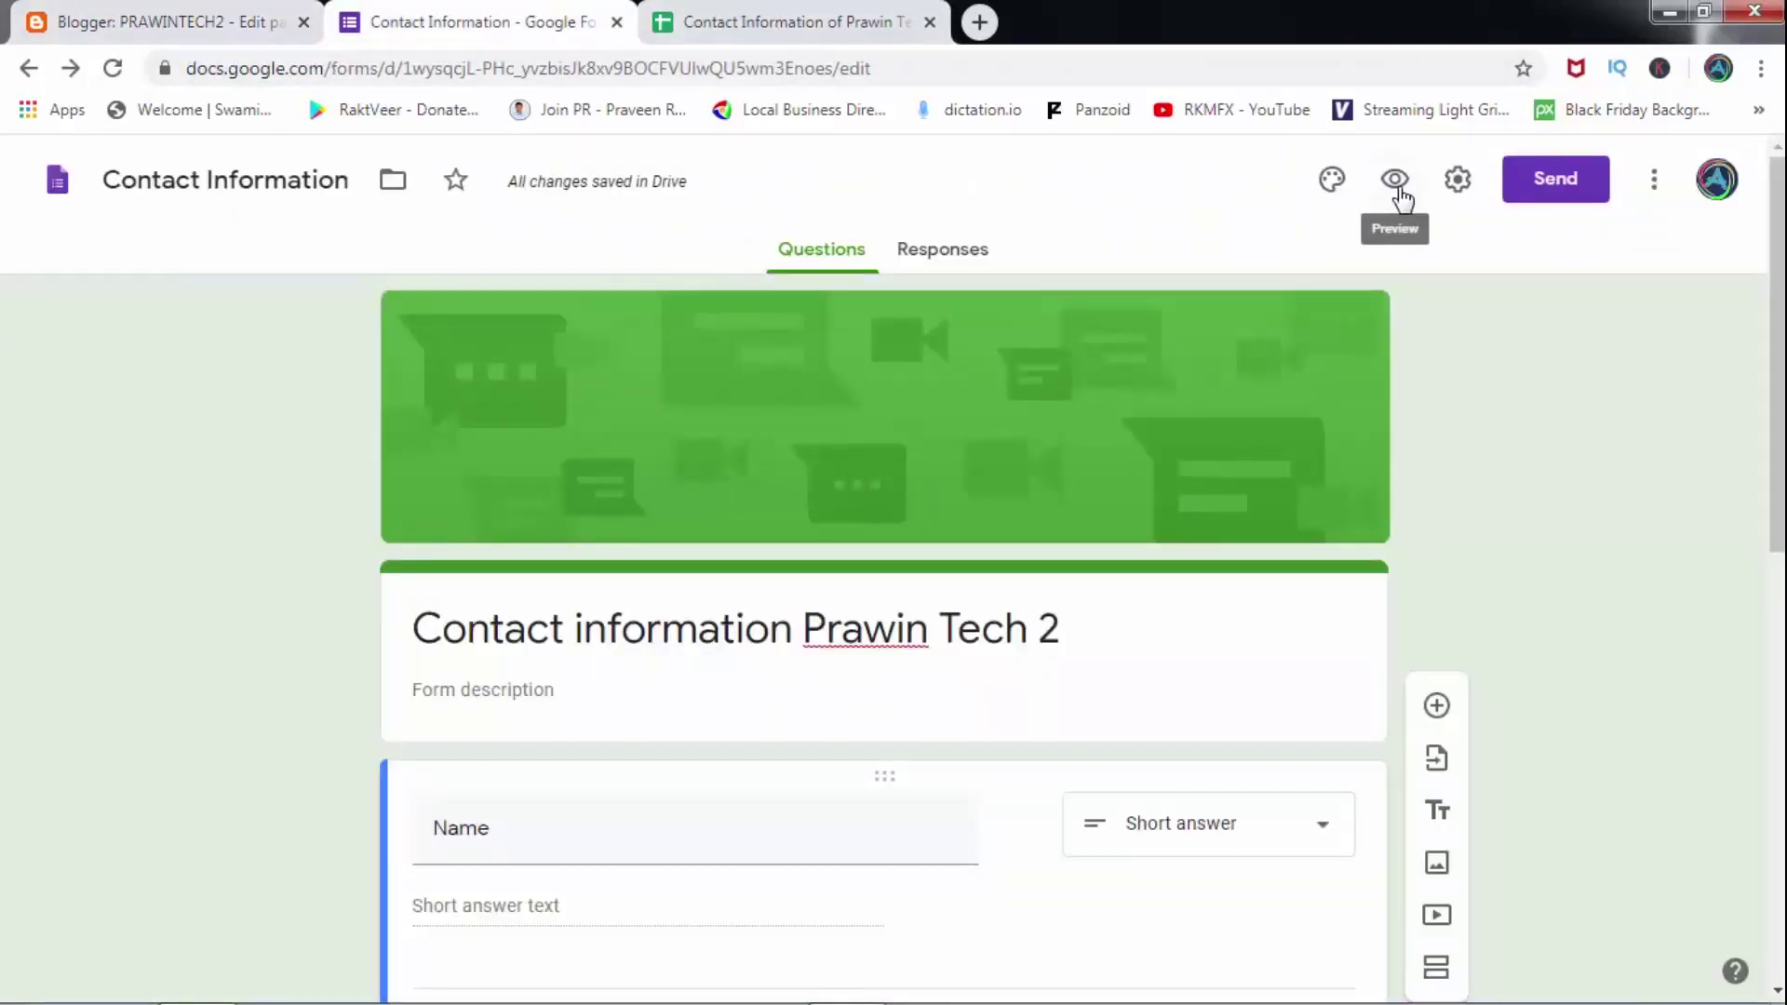
Copy the form's 640 × 947 embed HTML iframe code from the Send dialog.
{"action": "left_click", "coordinate": [1542, 184]}
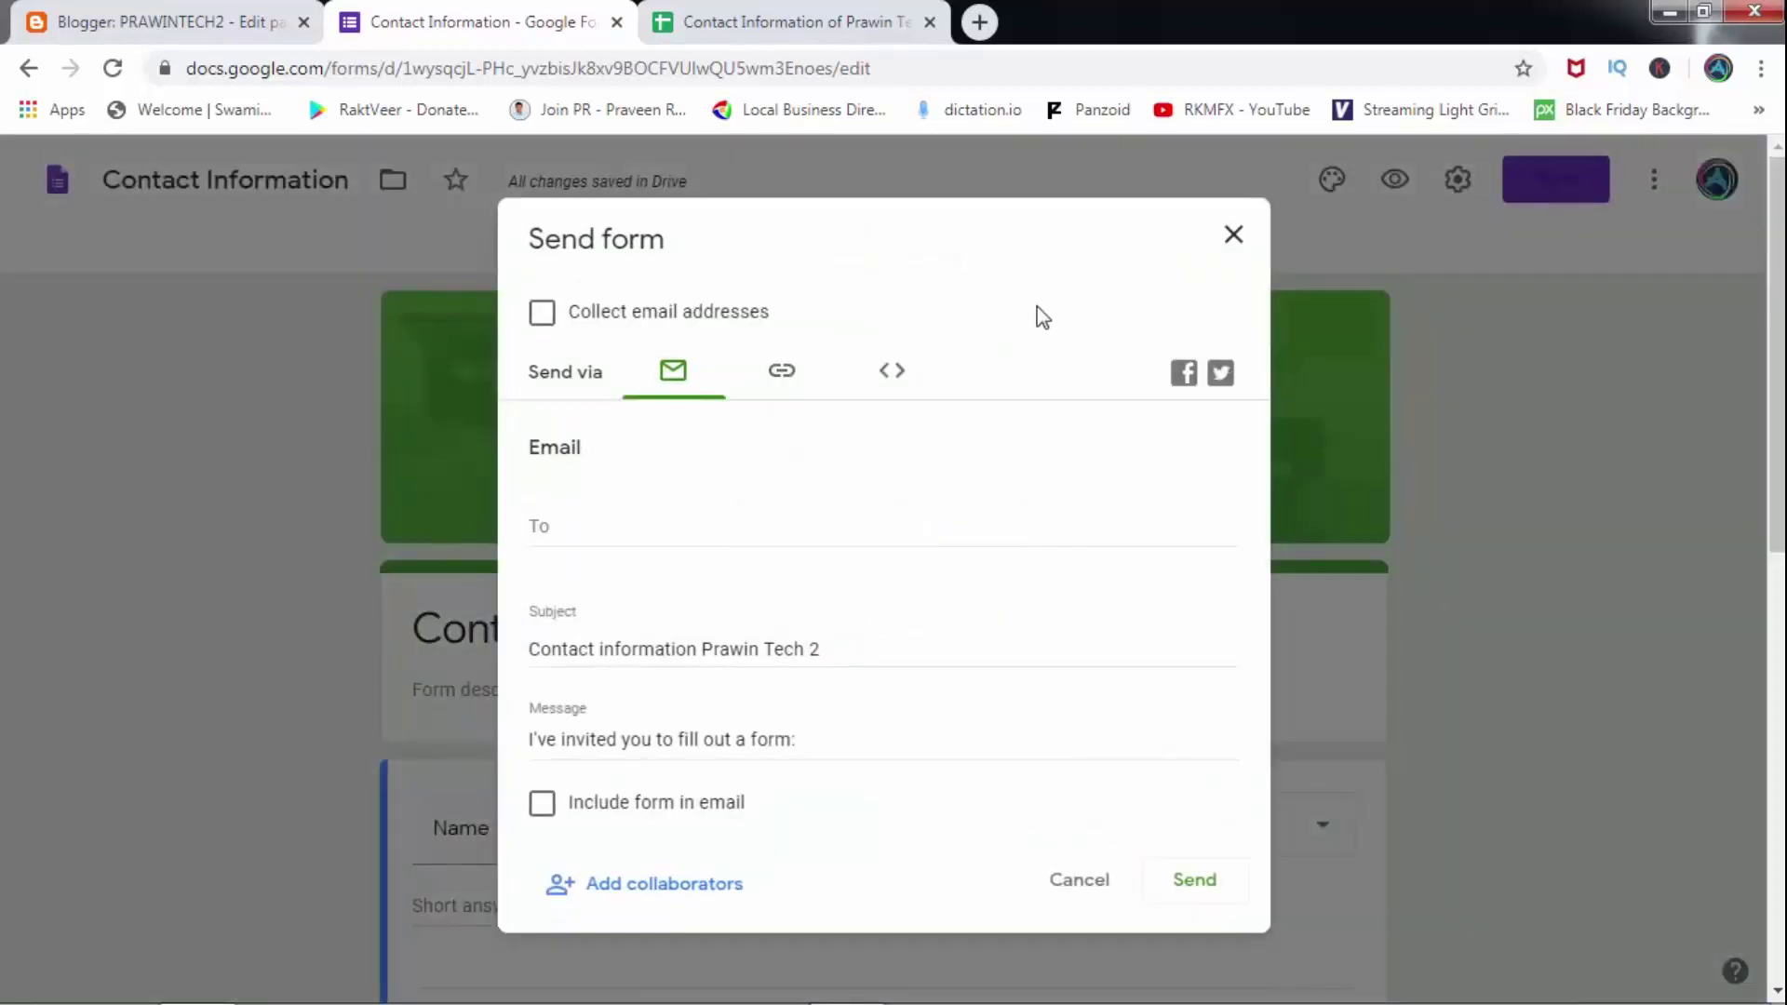
{"action": "left_click", "coordinate": [893, 377]}
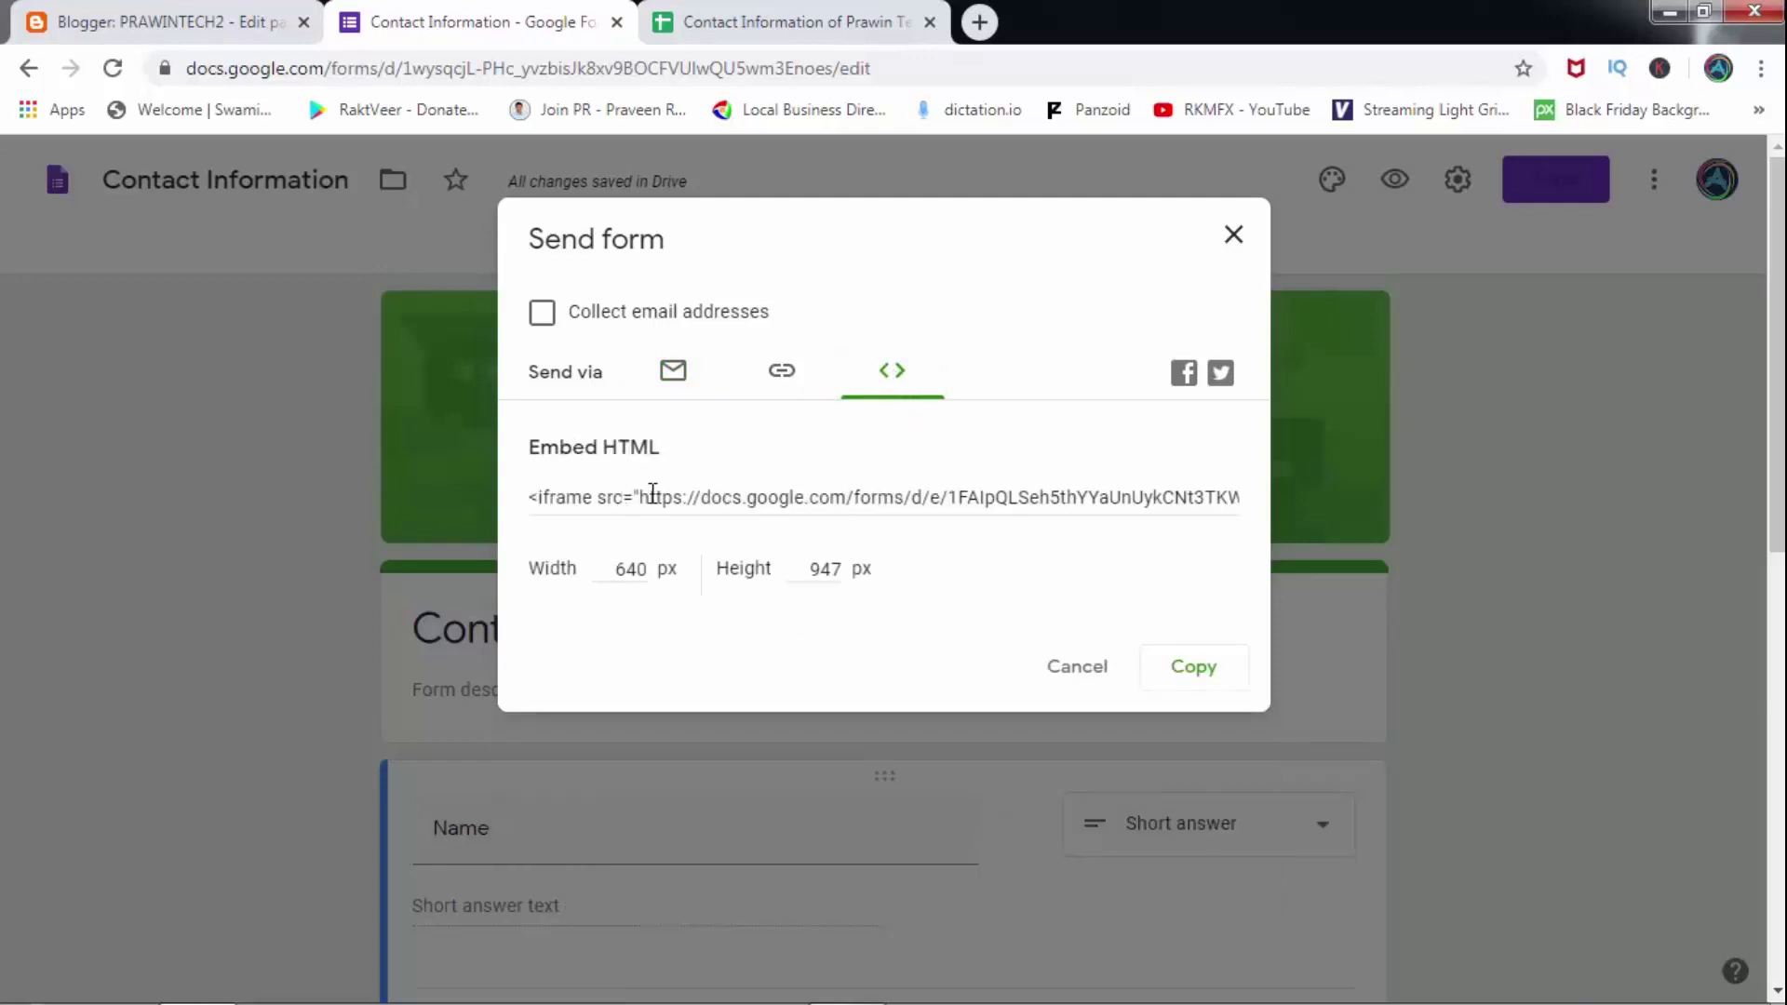
{"action": "left_click", "coordinate": [1192, 666]}
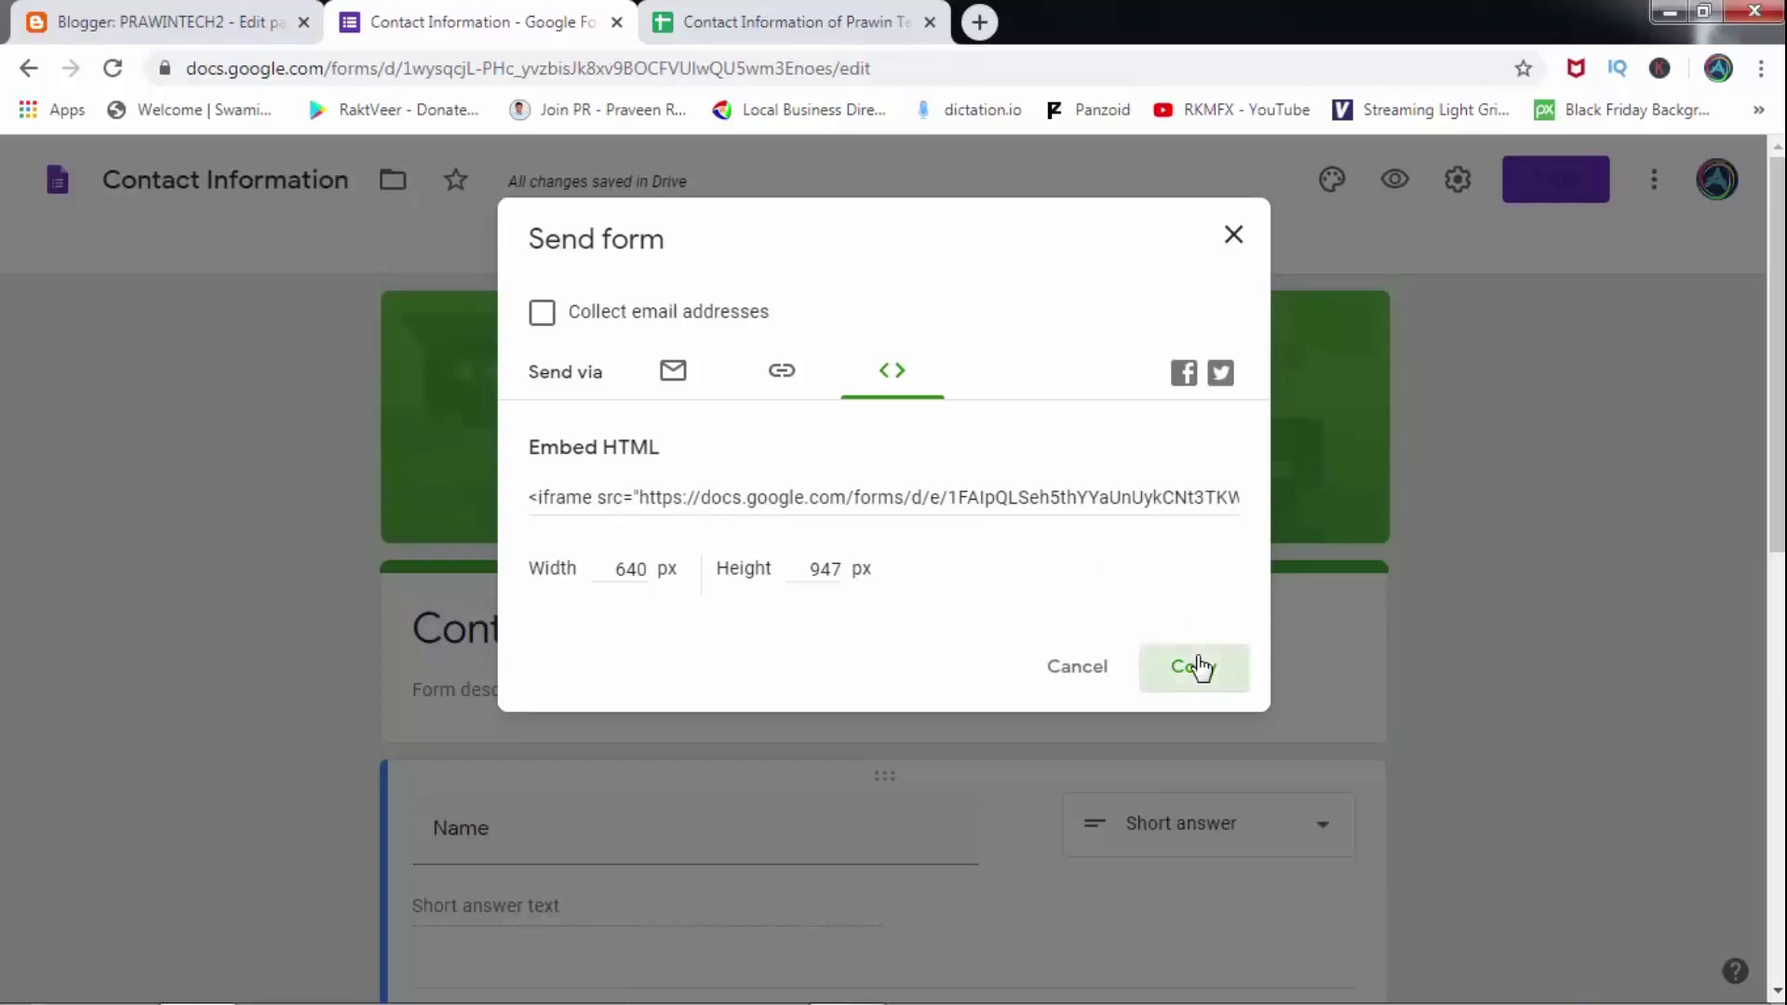
{"action": "left_click", "coordinate": [293, 9]}
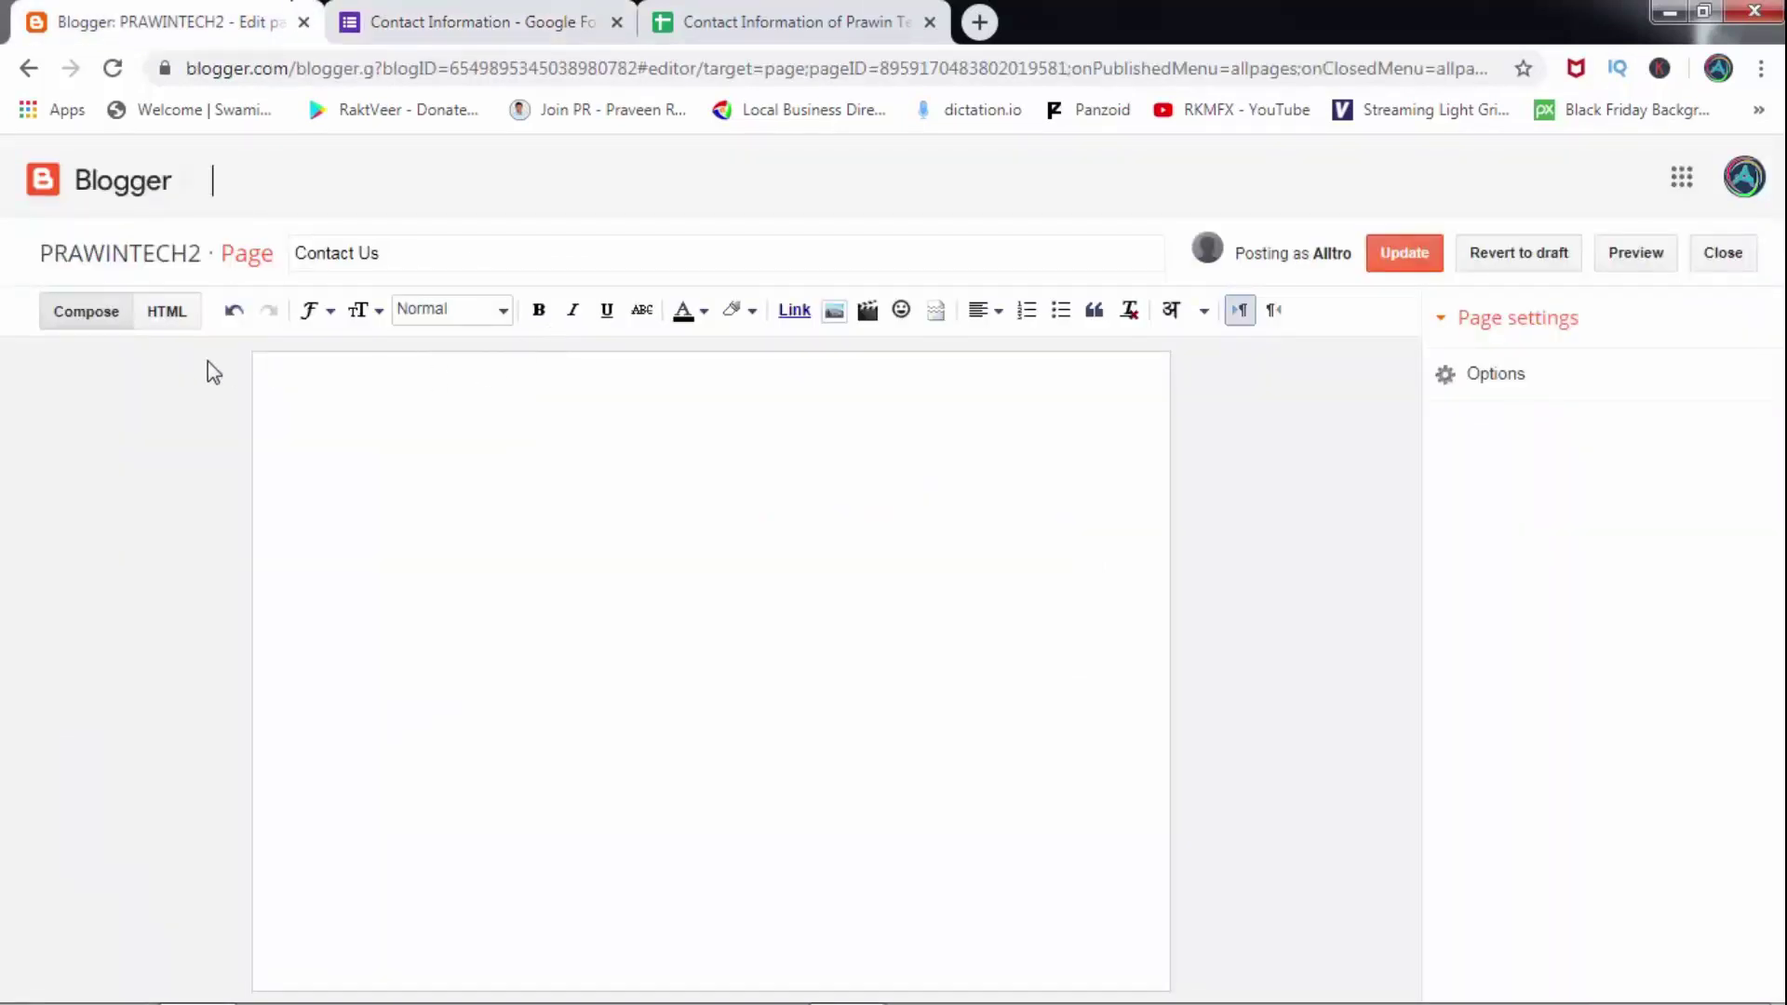
Paste the iframe code into the Contact Us page's HTML, update the page, and view it live.
{"action": "left_click", "coordinate": [168, 311]}
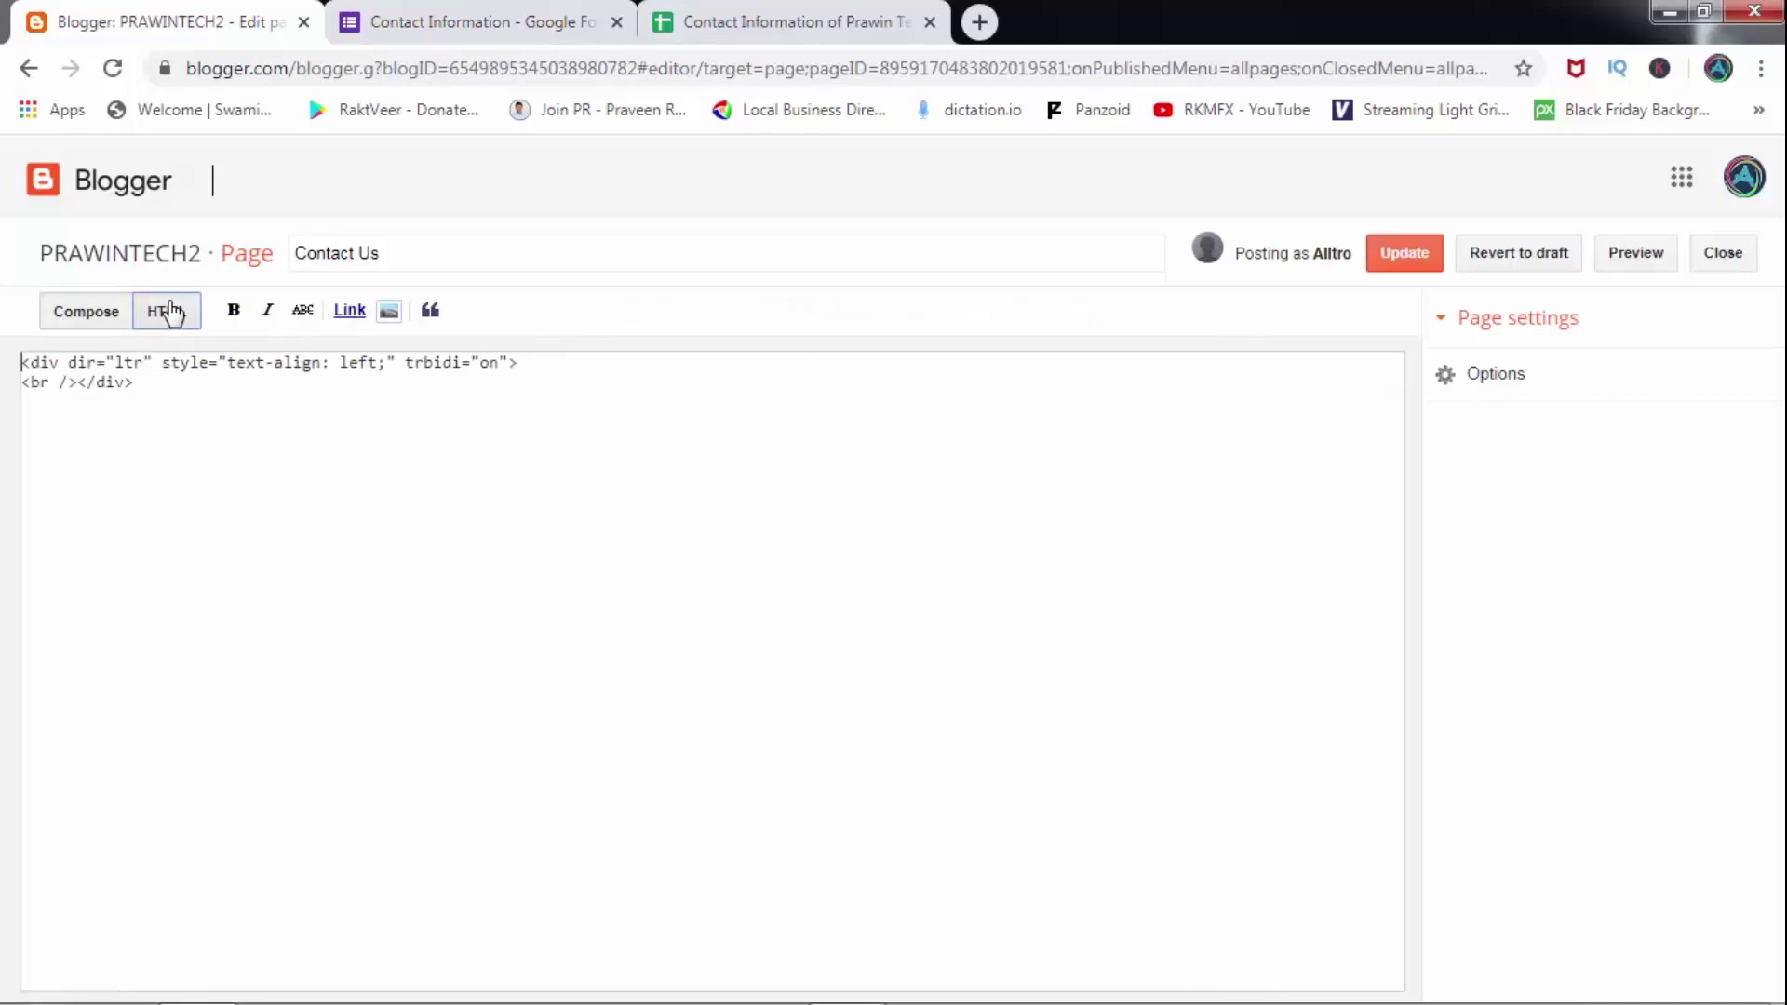
{"action": "right_click", "coordinate": [275, 426]}
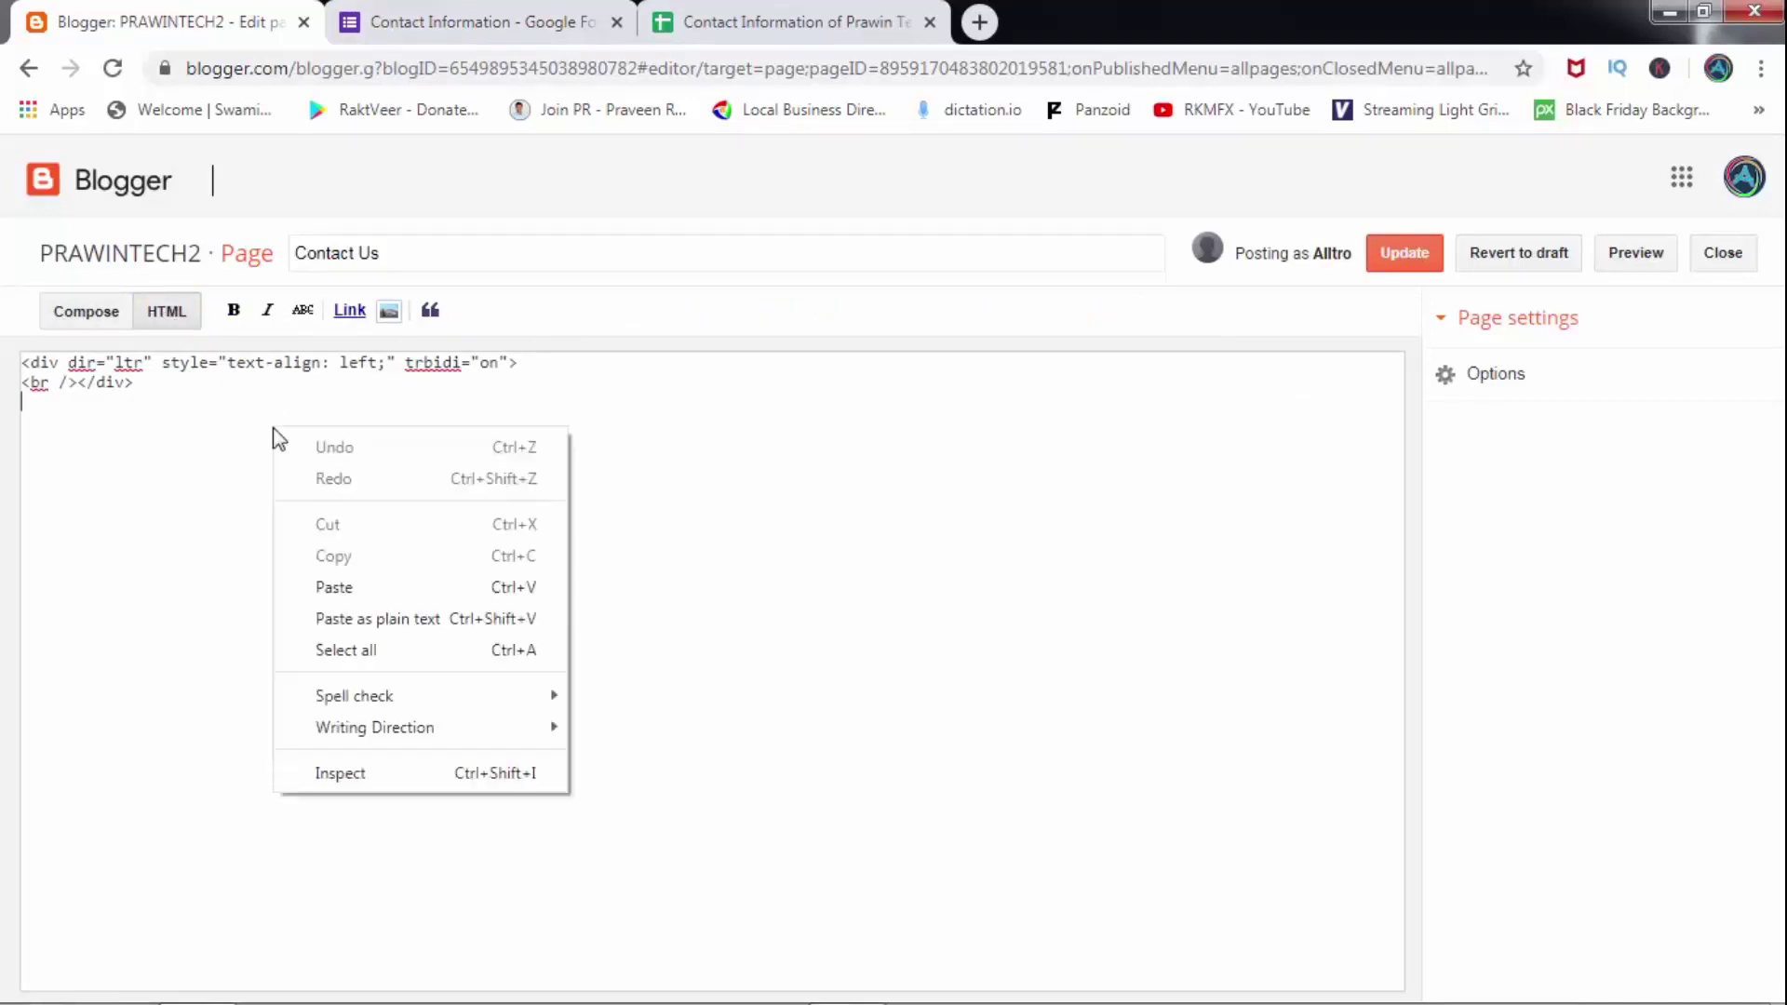
{"action": "left_click", "coordinate": [366, 583]}
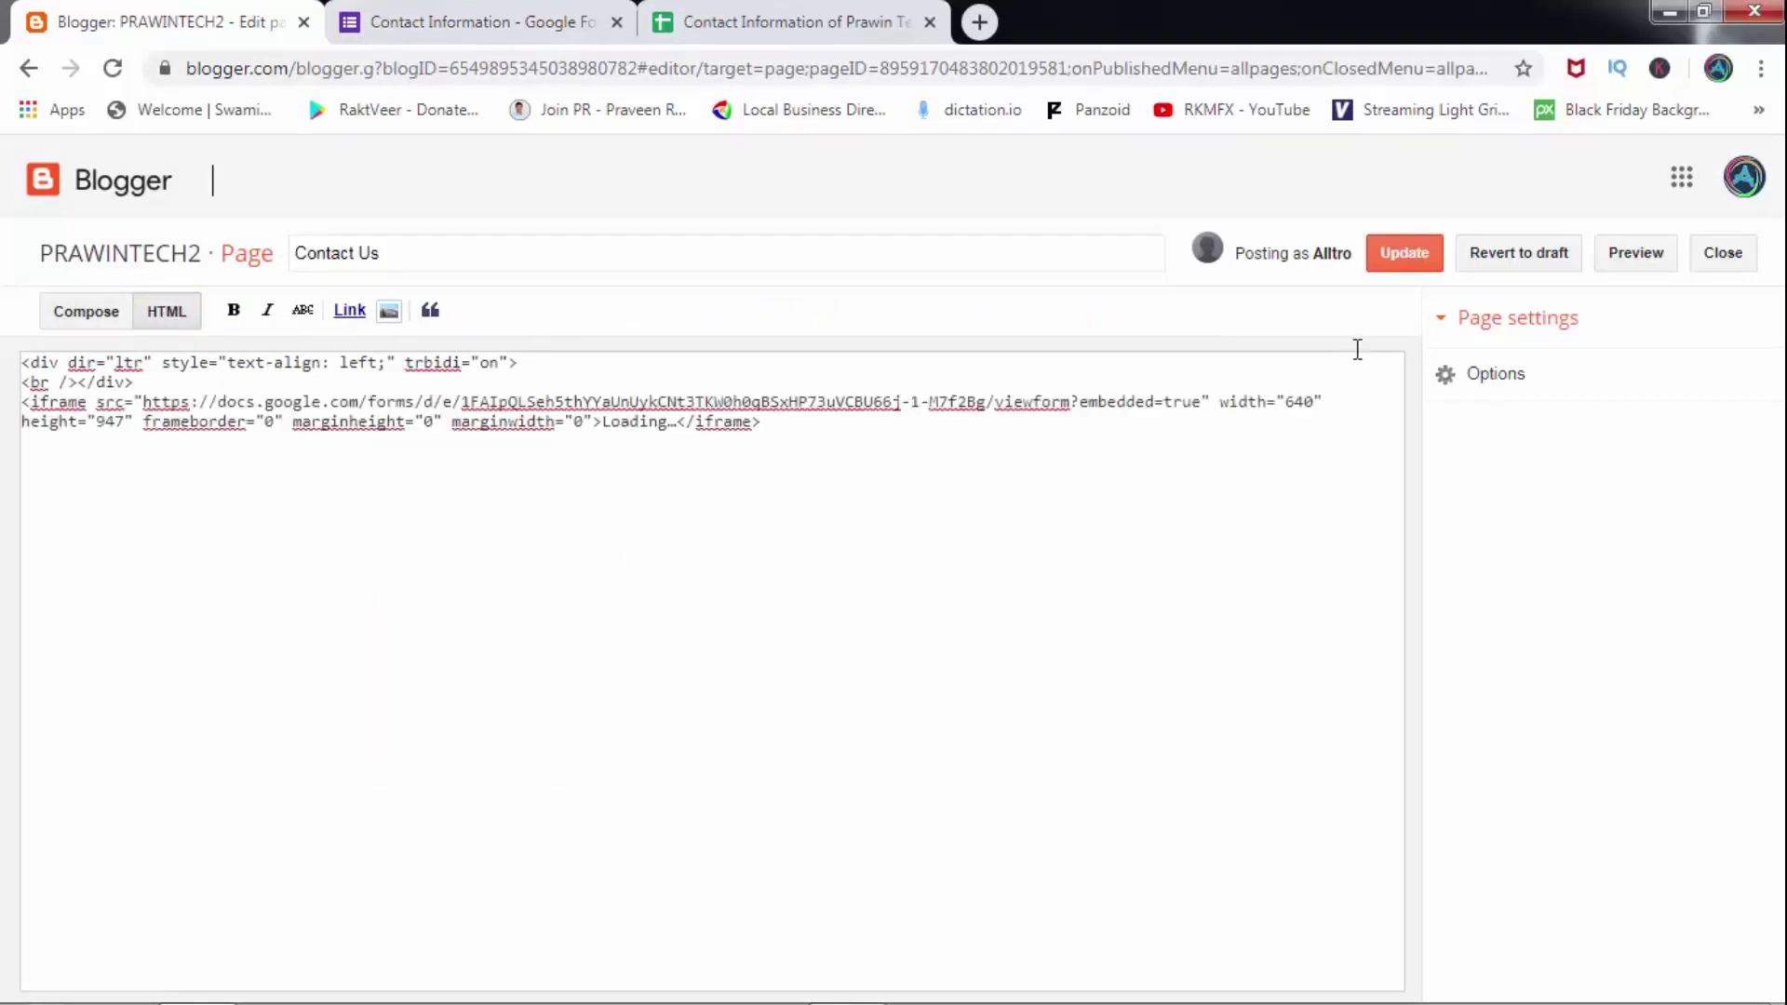
{"action": "left_click", "coordinate": [1401, 259]}
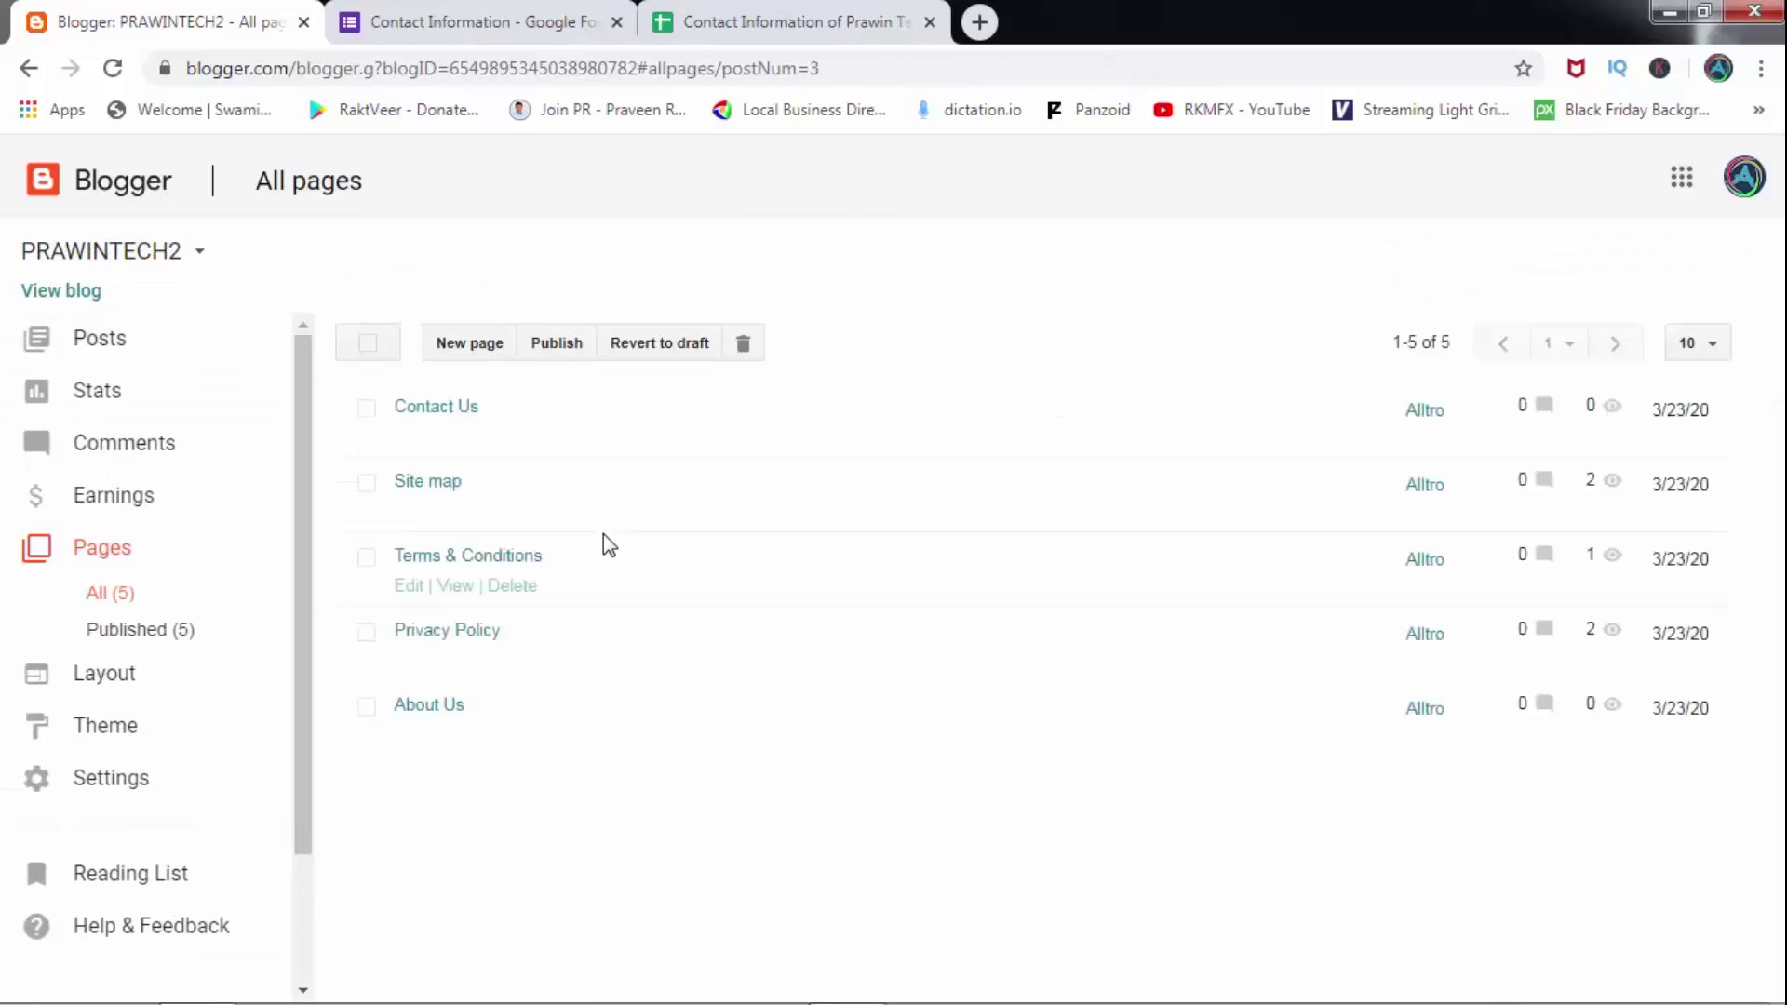
{"action": "left_click", "coordinate": [456, 437]}
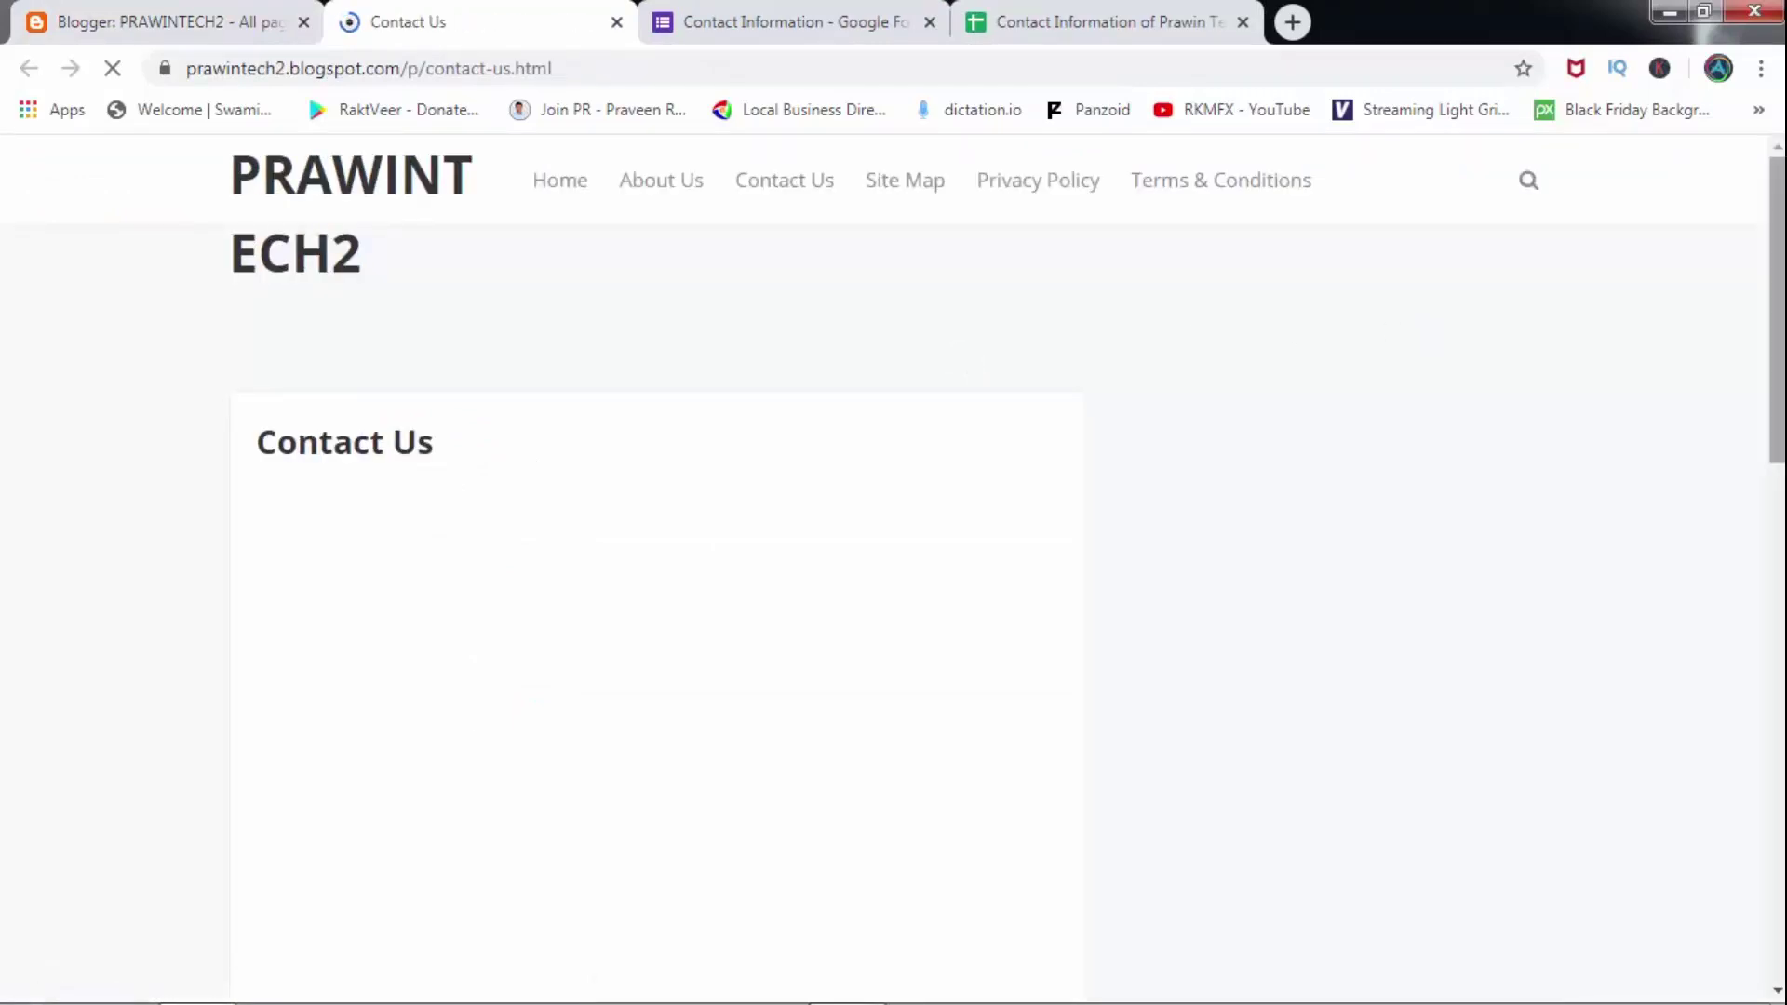
Scroll the live page through the embedded 'Contact information Prawin Tech 2' form down to Submit.
{"action": "scroll", "coordinate": [1712, 949], "scroll_direction": "down", "scroll_amount": 4}
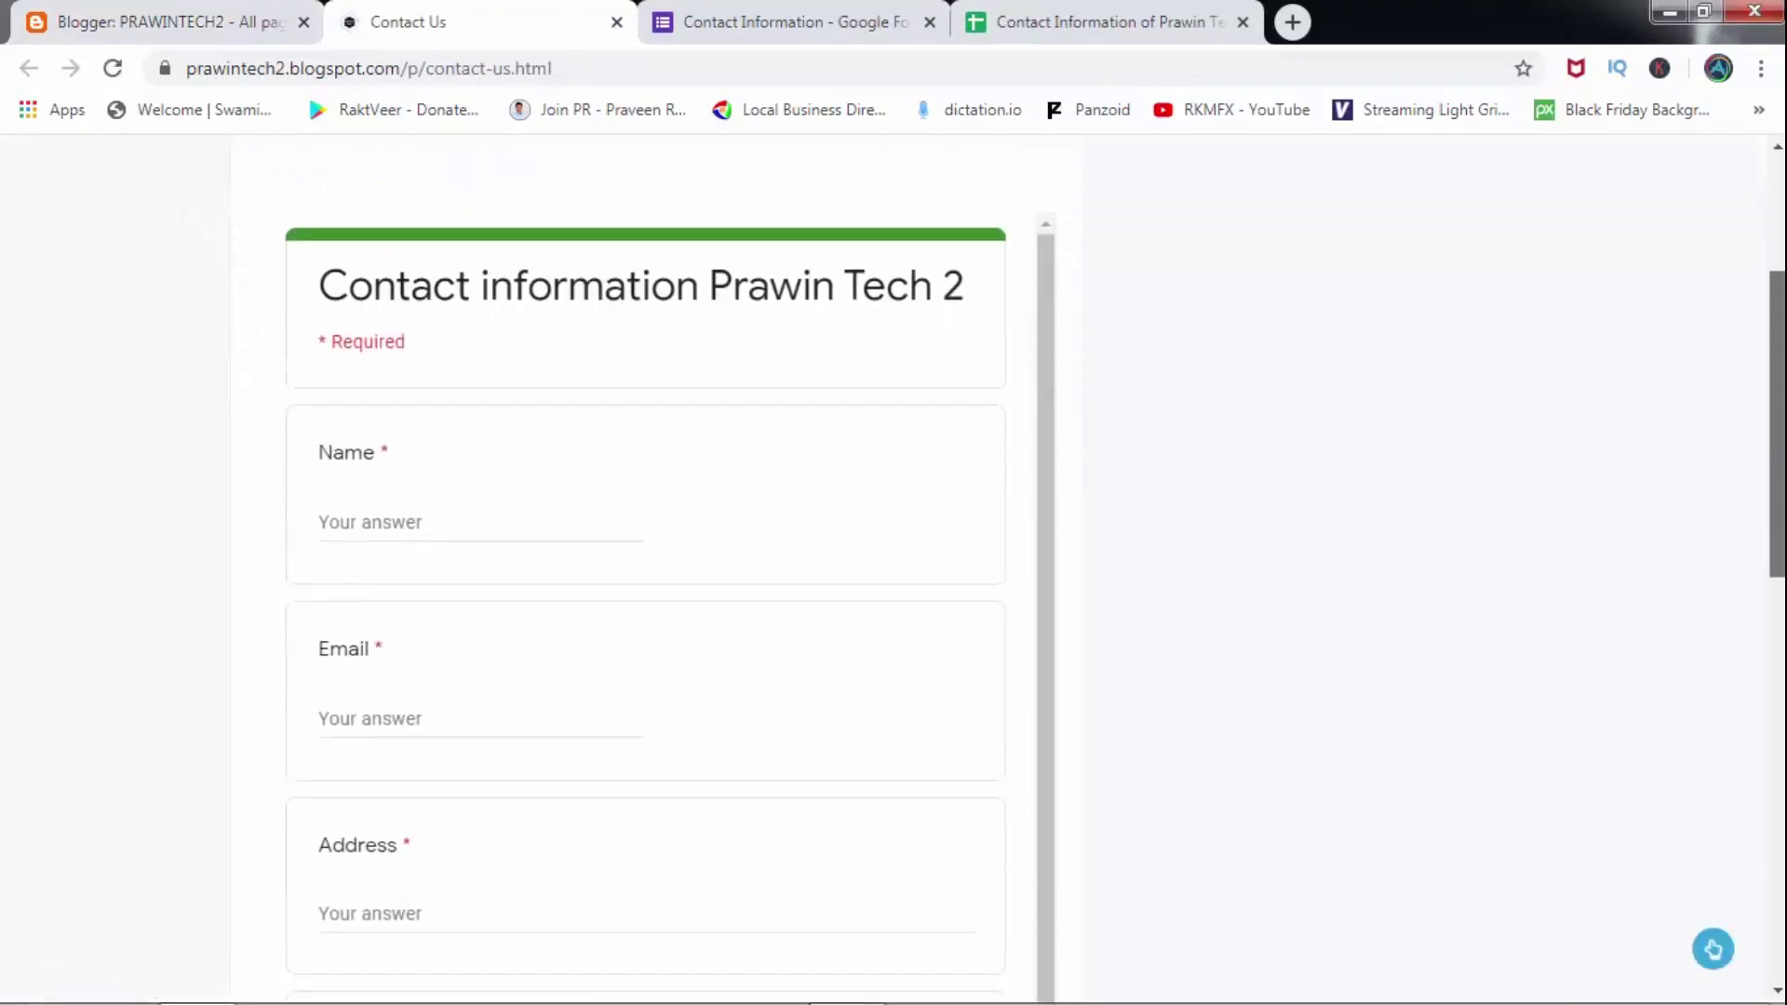
{"action": "scroll", "coordinate": [1712, 949], "scroll_direction": "down", "scroll_amount": 7}
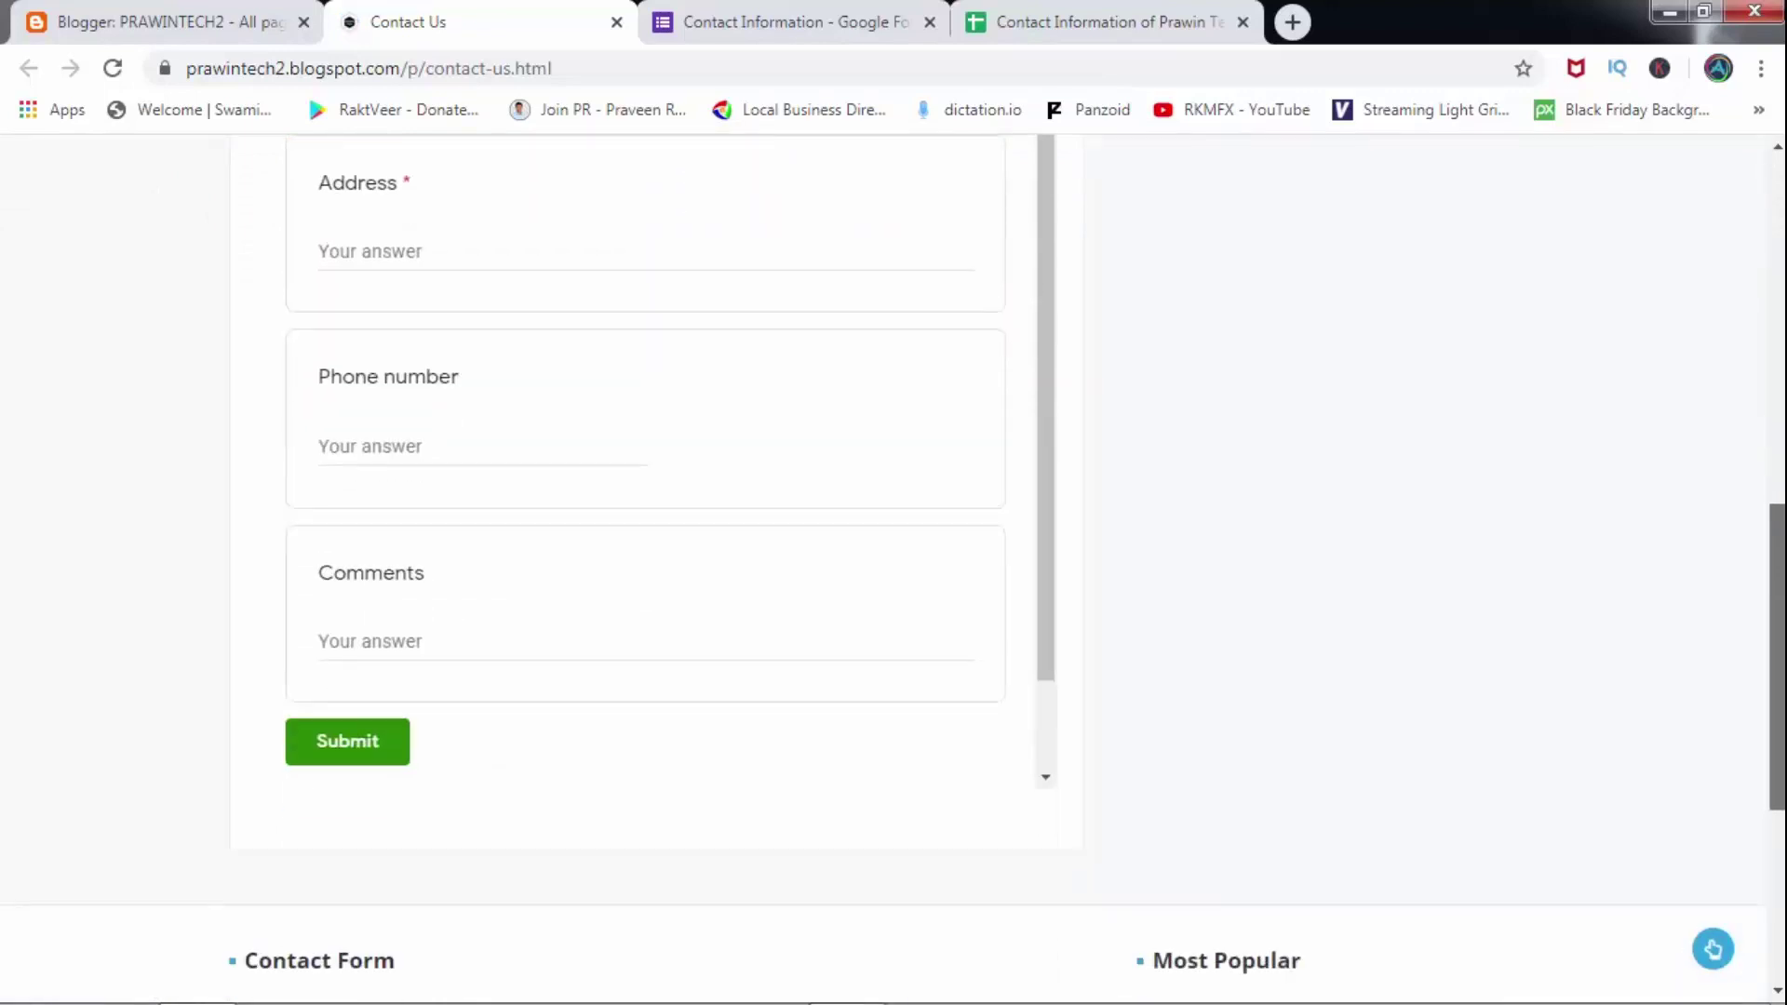
{"action": "scroll", "coordinate": [1781, 335], "scroll_direction": "up", "scroll_amount": 8}
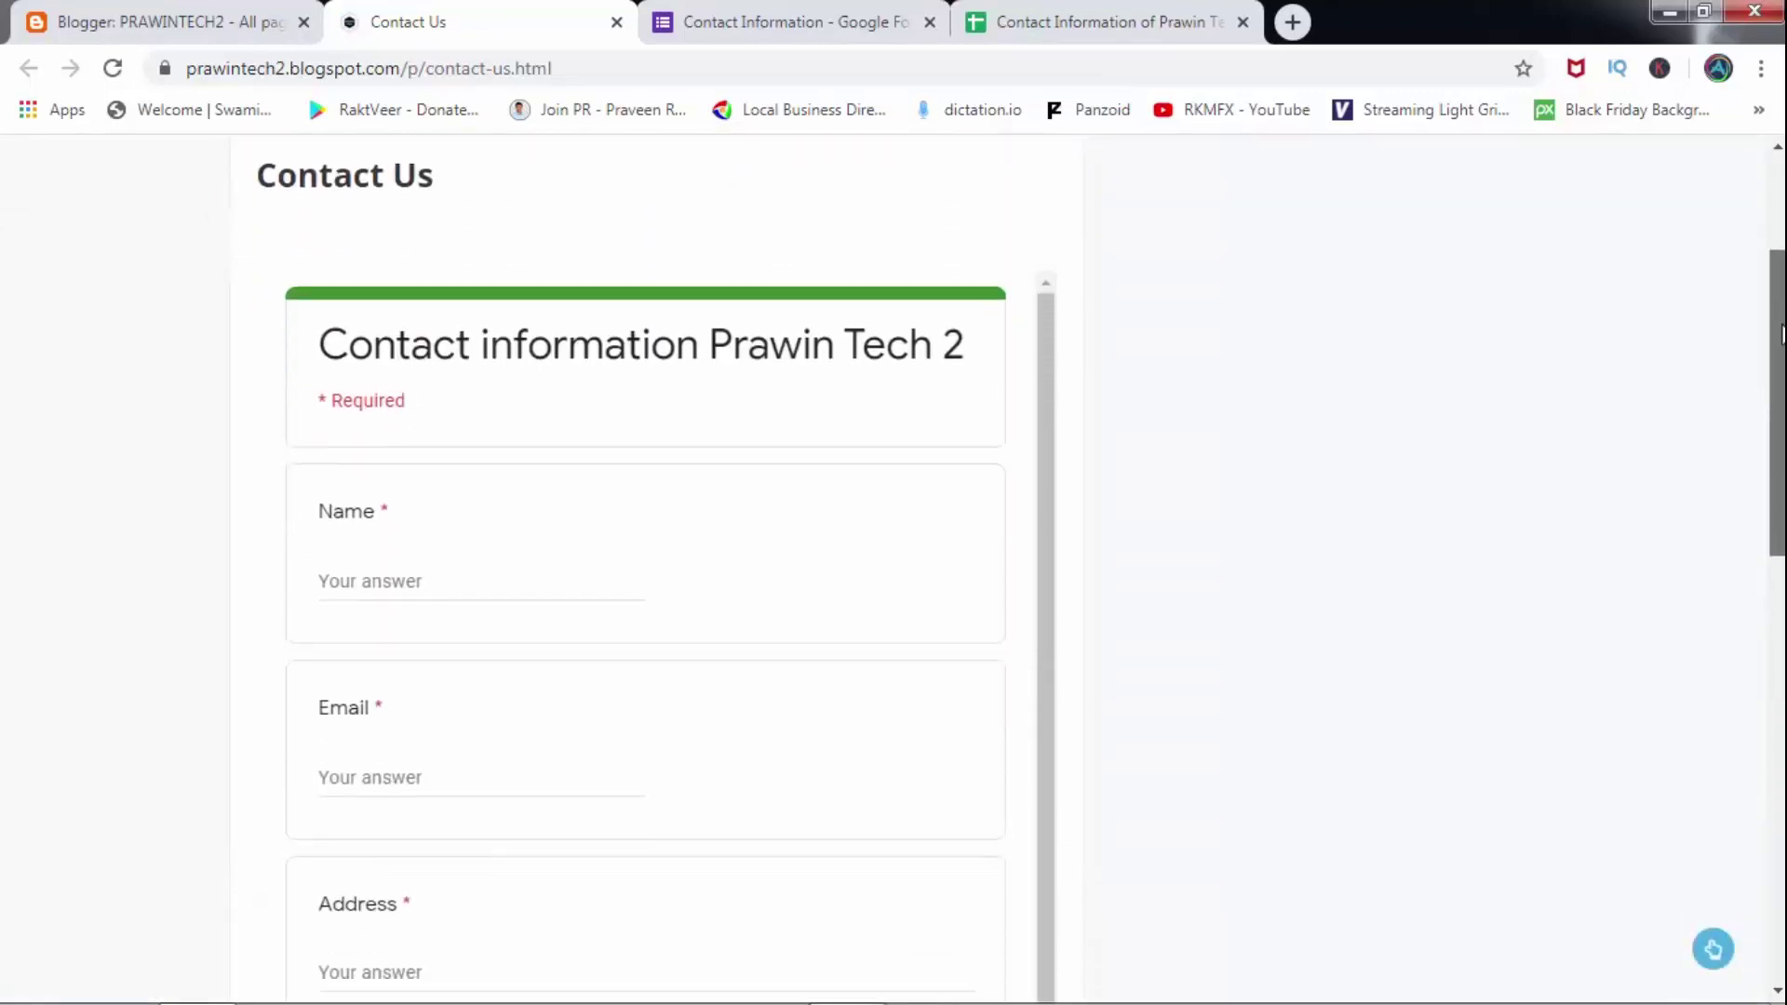
{"action": "scroll", "coordinate": [1780, 335], "scroll_direction": "up", "scroll_amount": 3}
{"action": "scroll", "coordinate": [1781, 335], "scroll_direction": "down", "scroll_amount": 3}
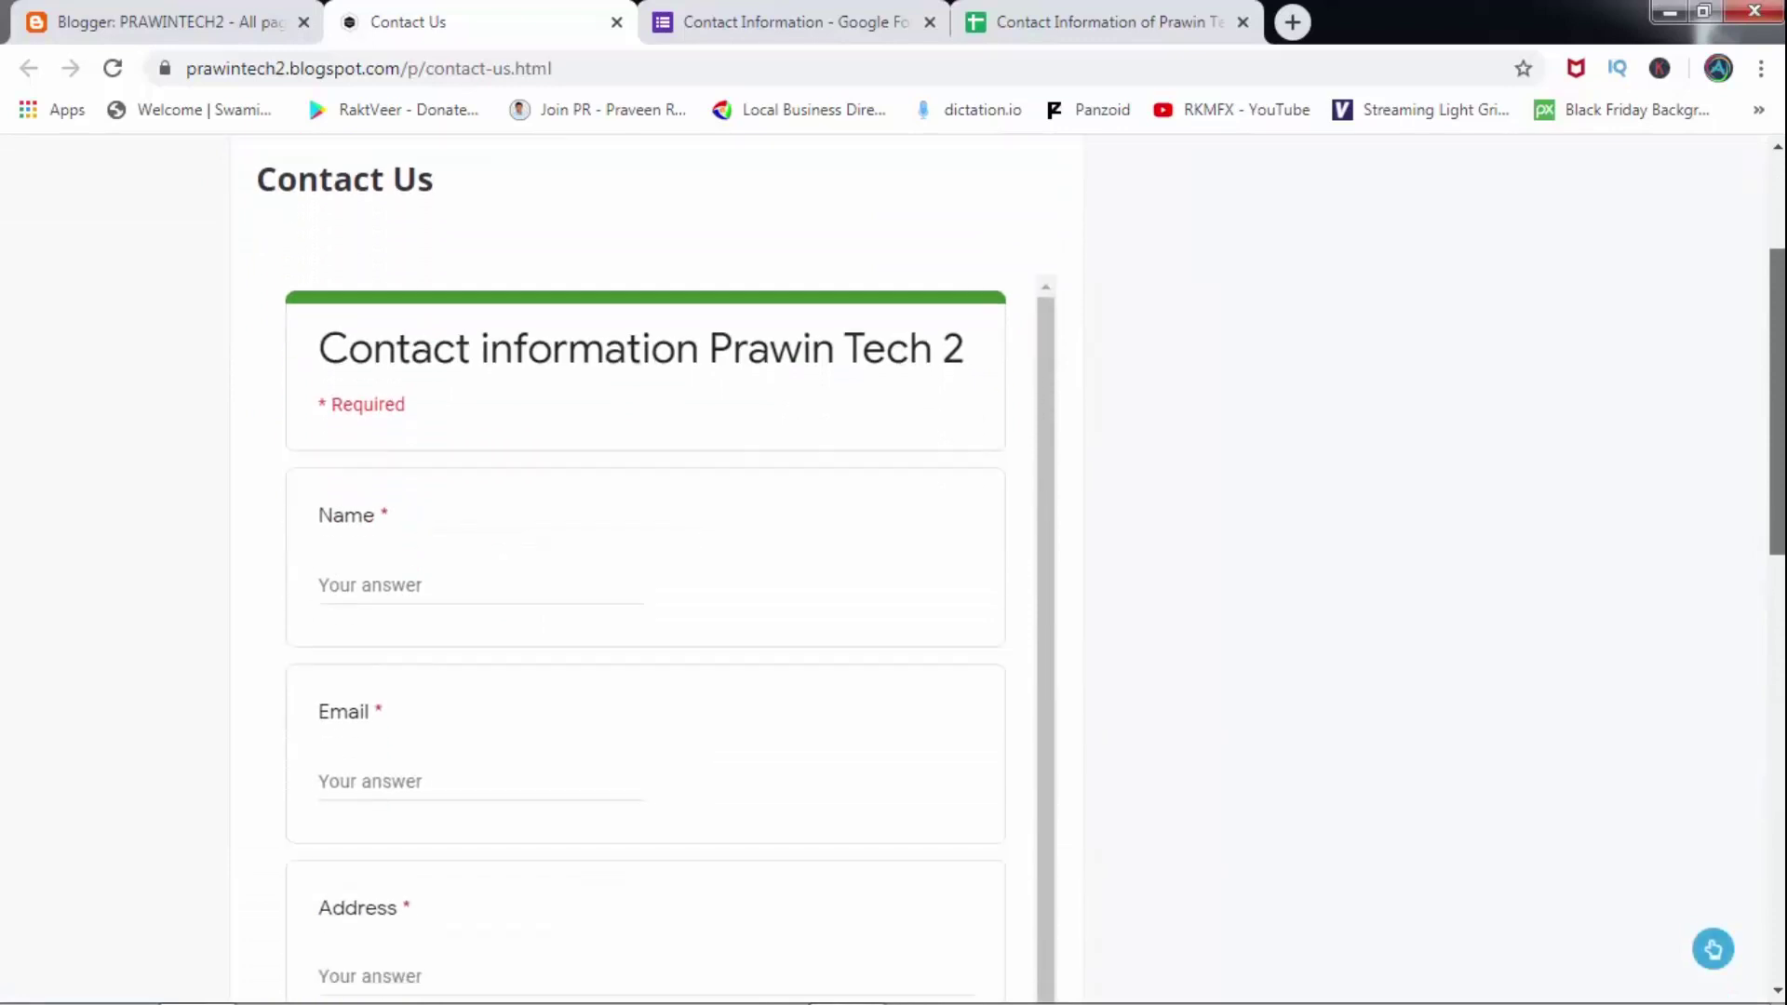
{"action": "scroll", "coordinate": [1192, 425], "scroll_direction": "down", "scroll_amount": 1}
{"action": "scroll", "coordinate": [432, 480], "scroll_direction": "down", "scroll_amount": 1}
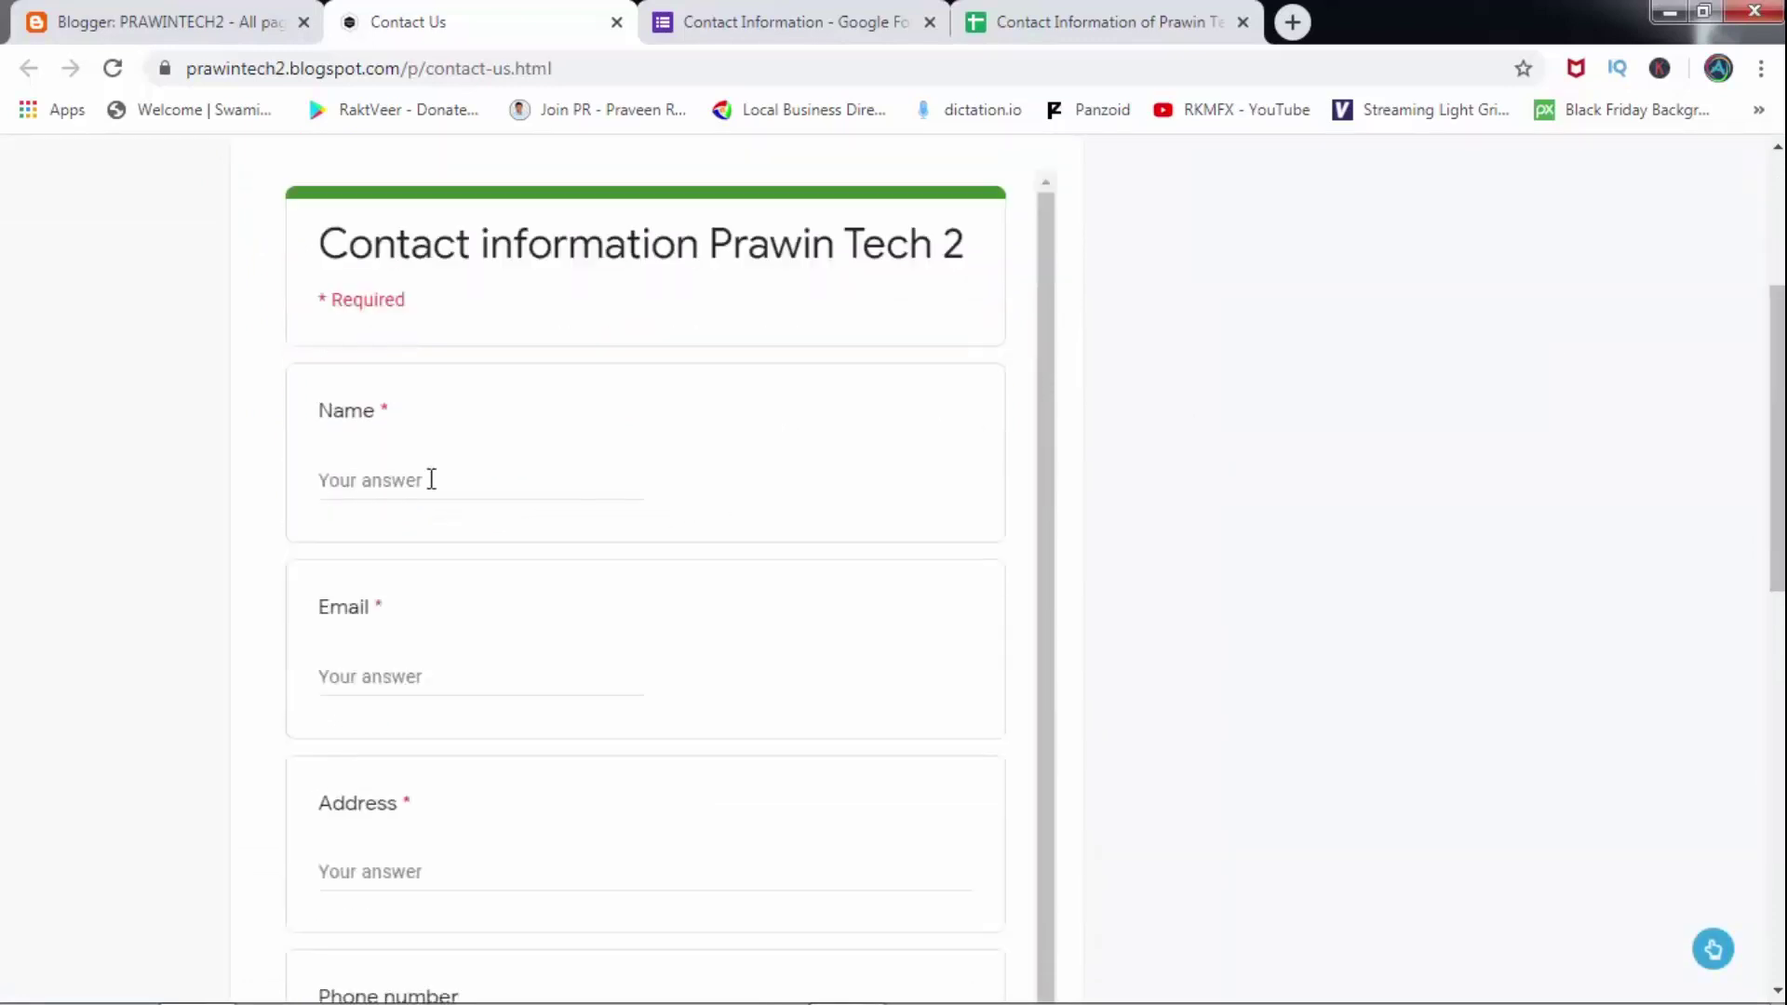
Enter a test name and the email 'rav' in the embedded form.
{"action": "left_click", "coordinate": [423, 483]}
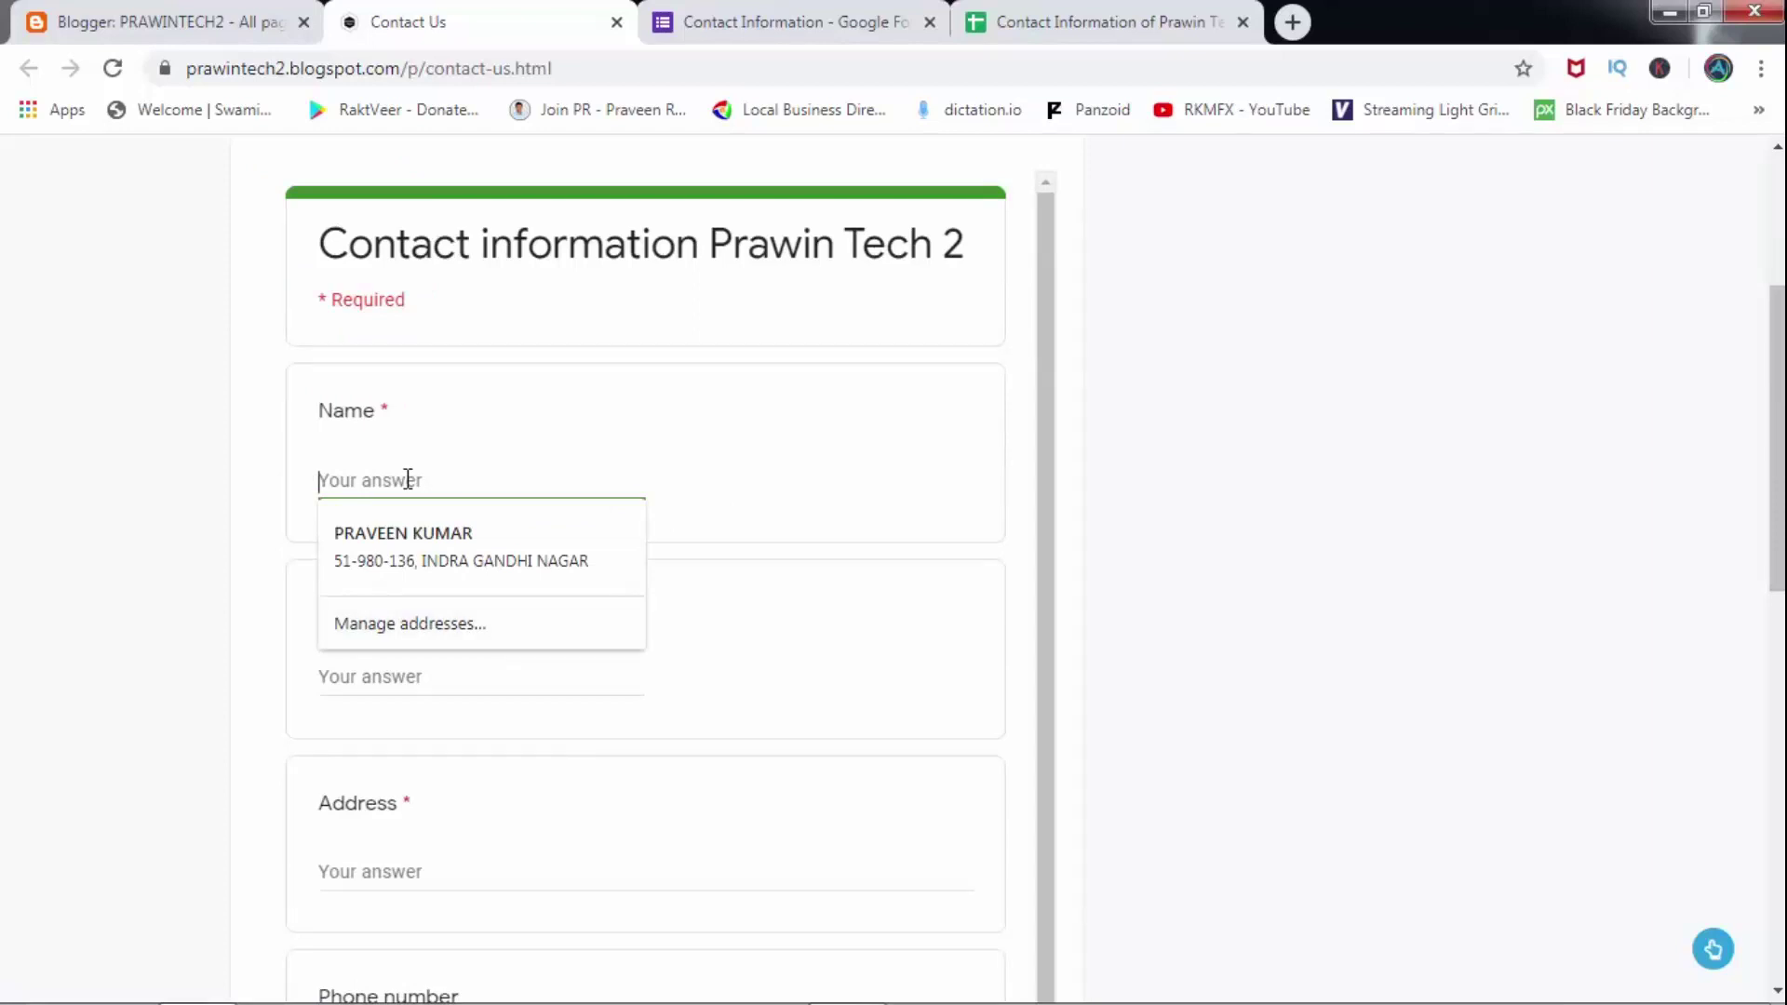
{"action": "type", "text": "prrr"}
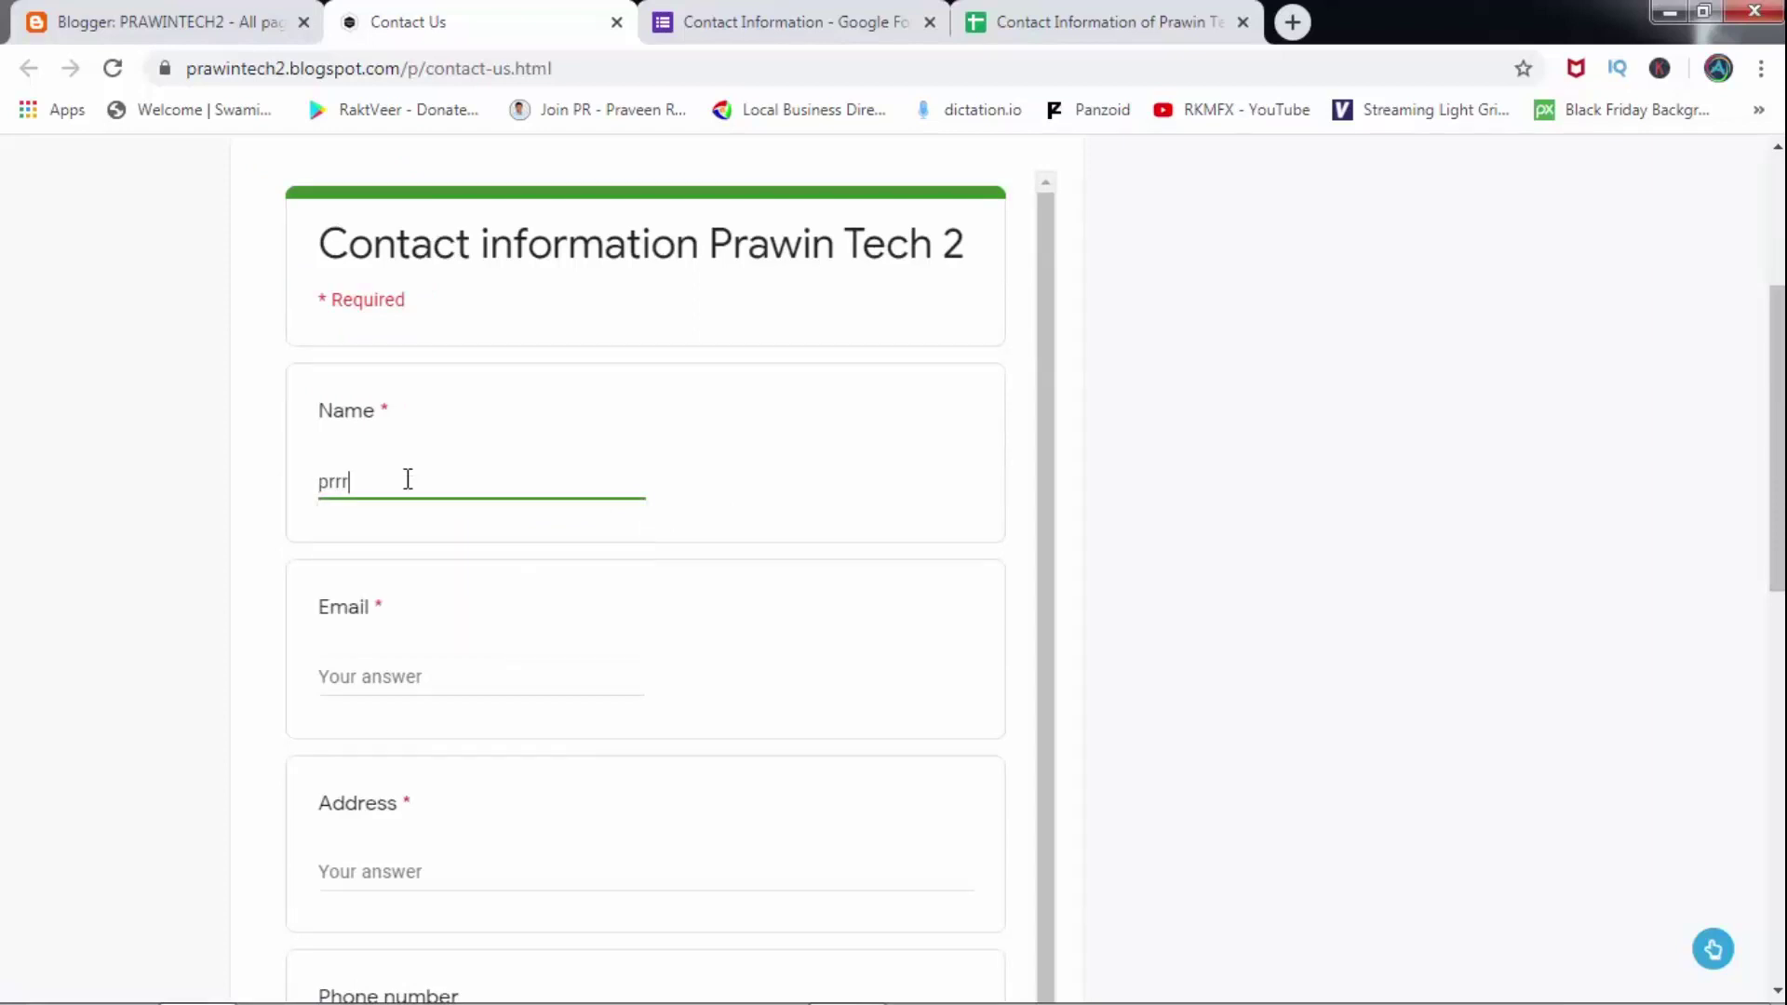
{"action": "key", "text": "BackSpace"}
{"action": "key", "text": "BackSpace"}
{"action": "key", "text": "BackSpace"}
{"action": "key", "text": "BackSpace"}
{"action": "type", "text": "r"}
{"action": "left_click", "coordinate": [383, 679]}
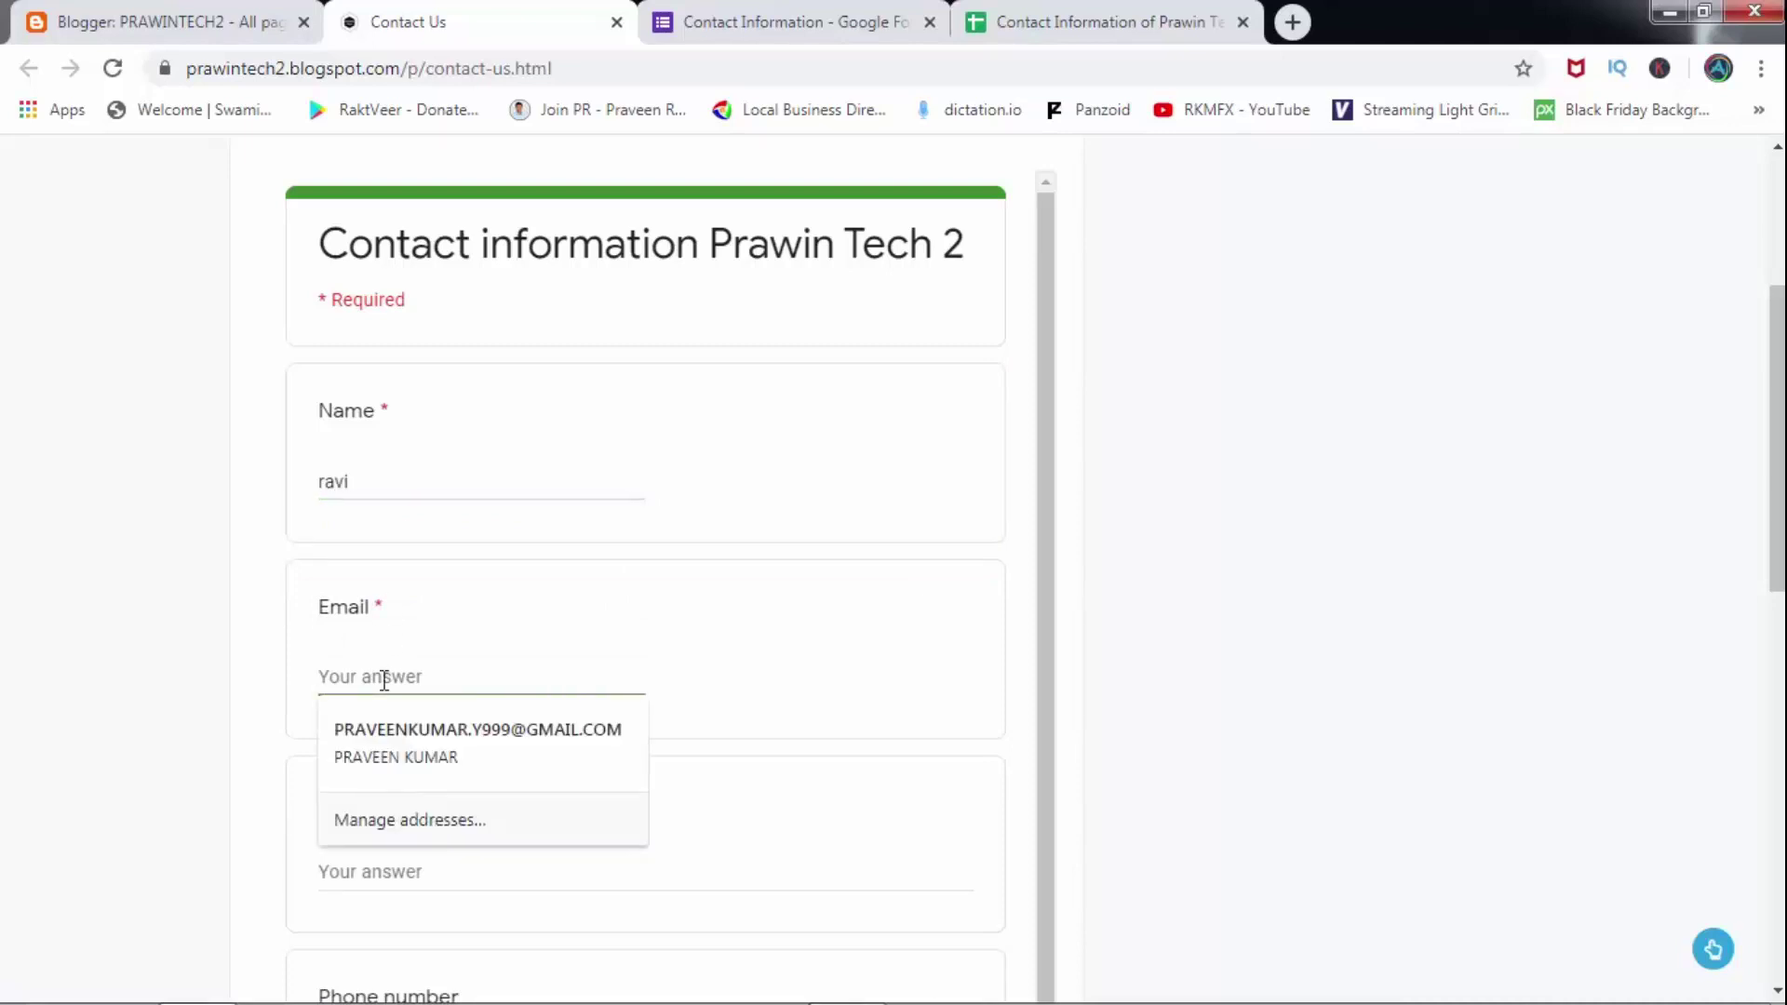
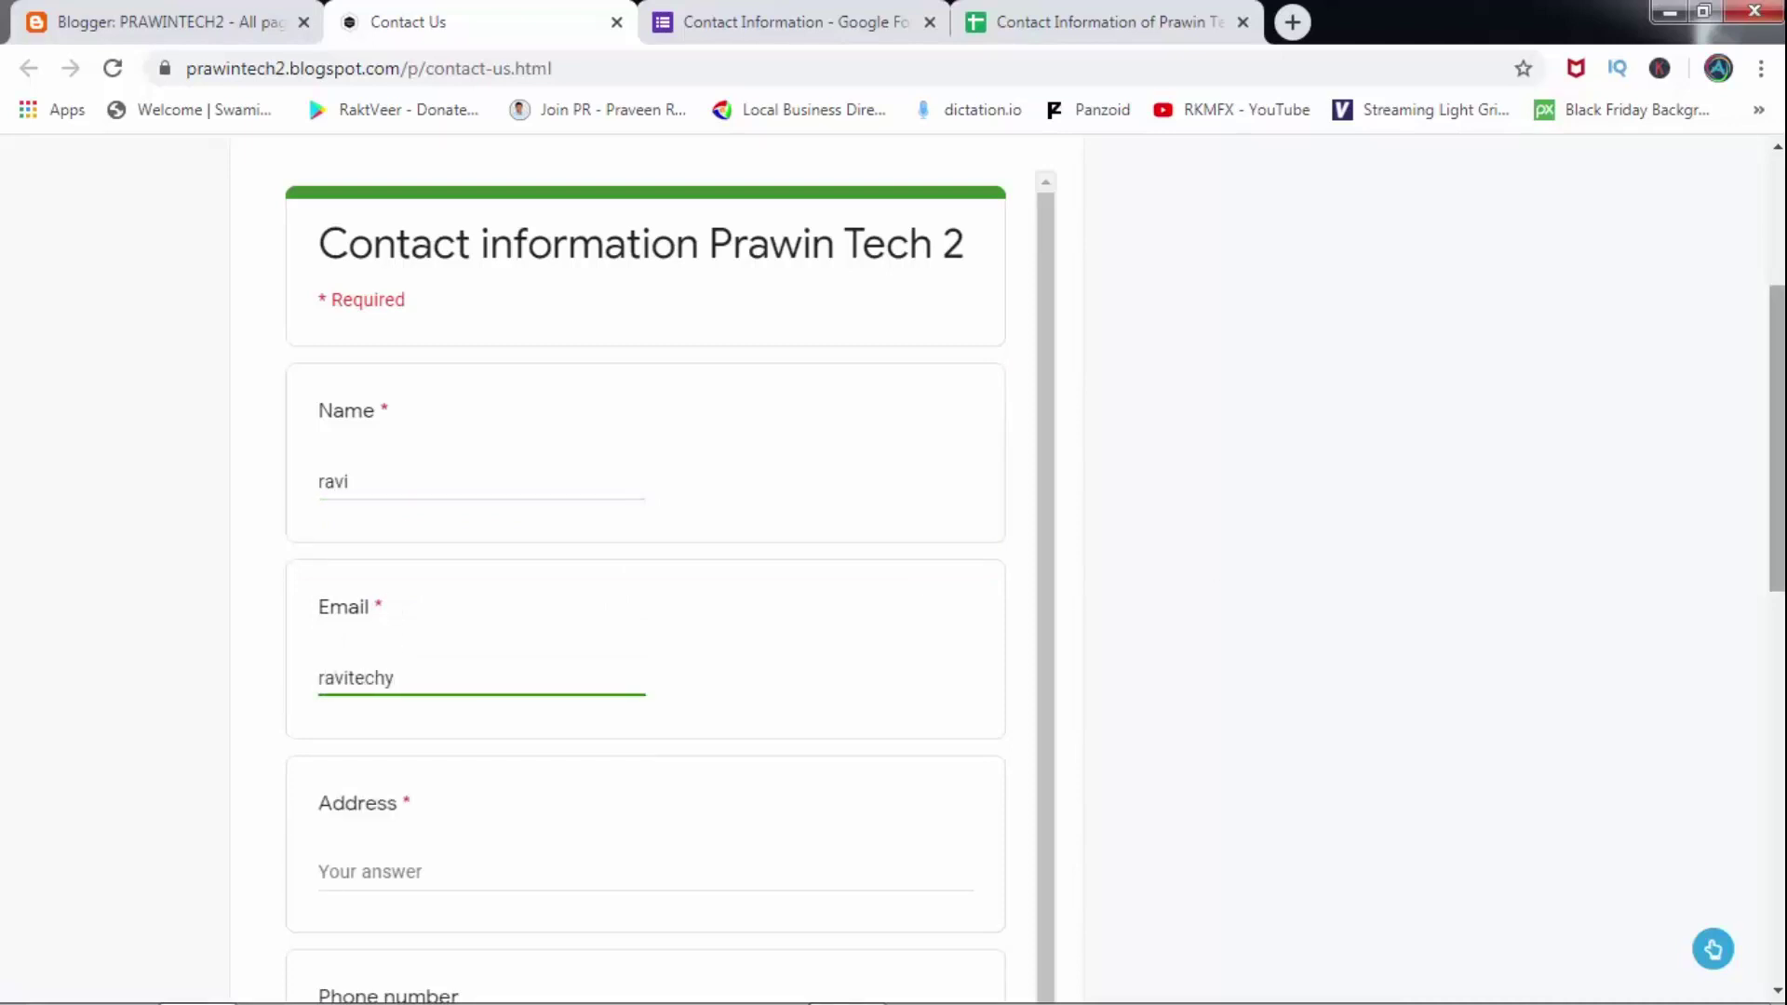
{"action": "scroll", "coordinate": [401, 633], "scroll_direction": "down", "scroll_amount": 5}
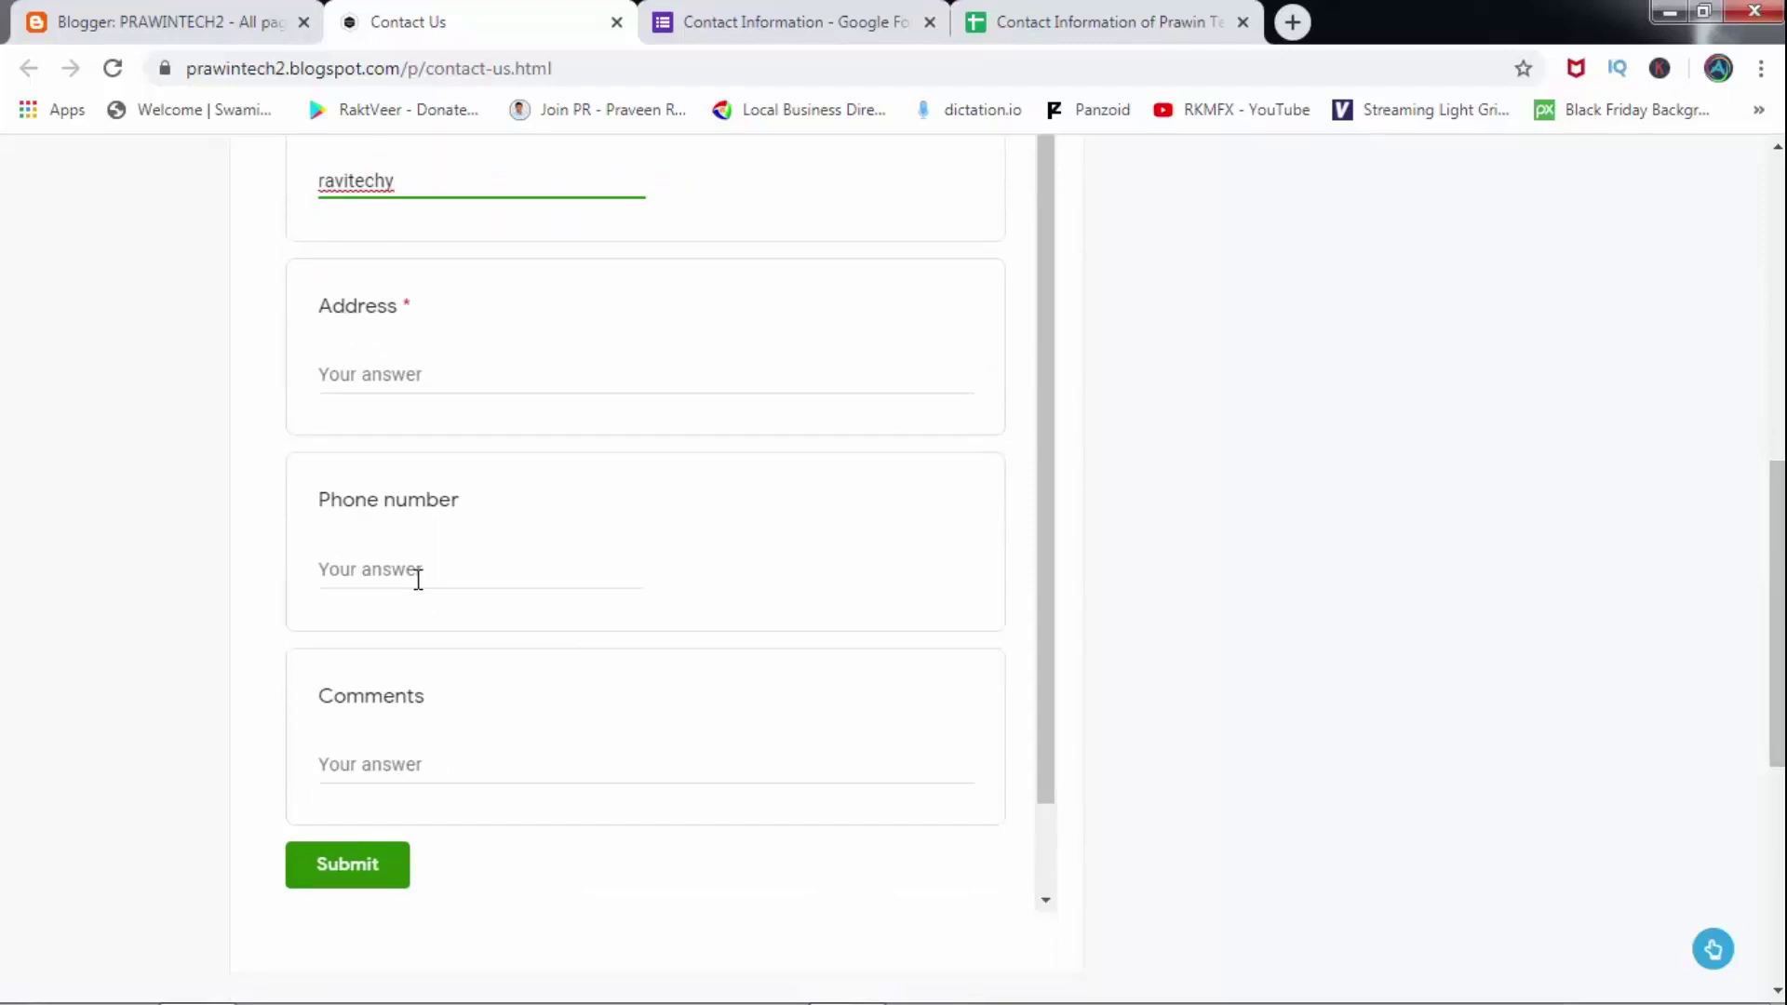
Fill Address with '123456789' and Comments with 'hello this is goog', dismissing Phone number autofill.
{"action": "left_click", "coordinate": [358, 374]}
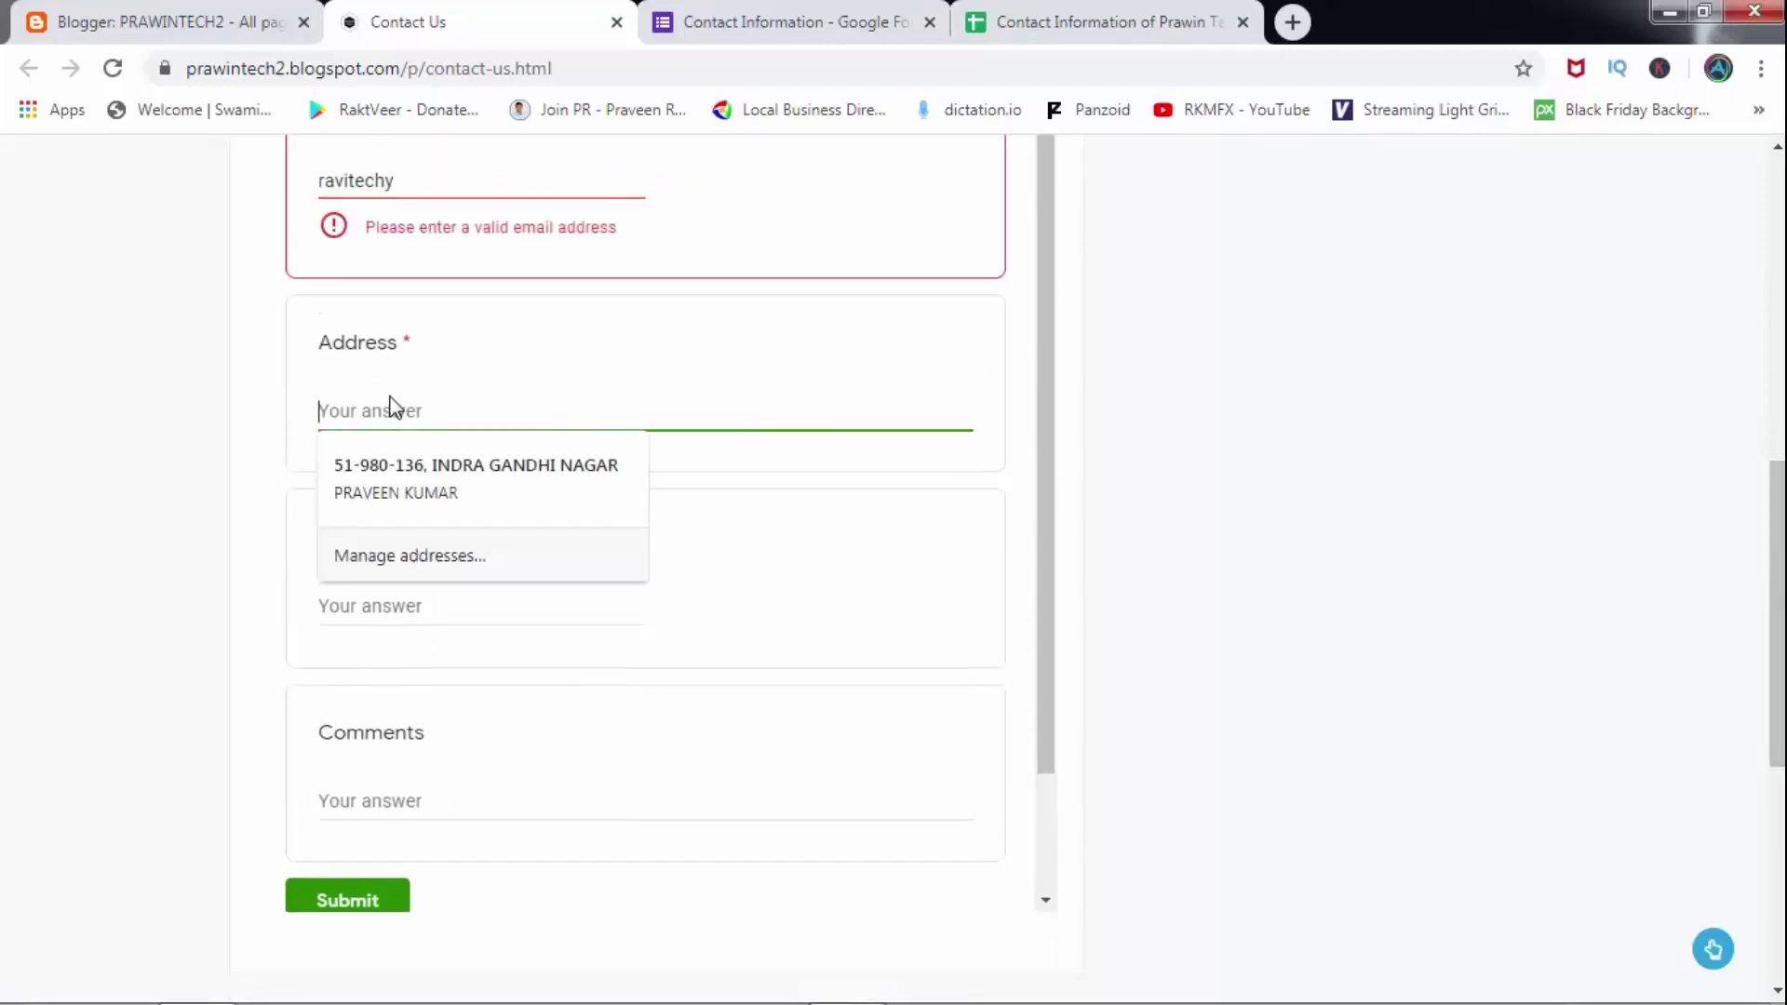
{"action": "type", "text": "123456789"}
{"action": "left_click", "coordinate": [427, 614]}
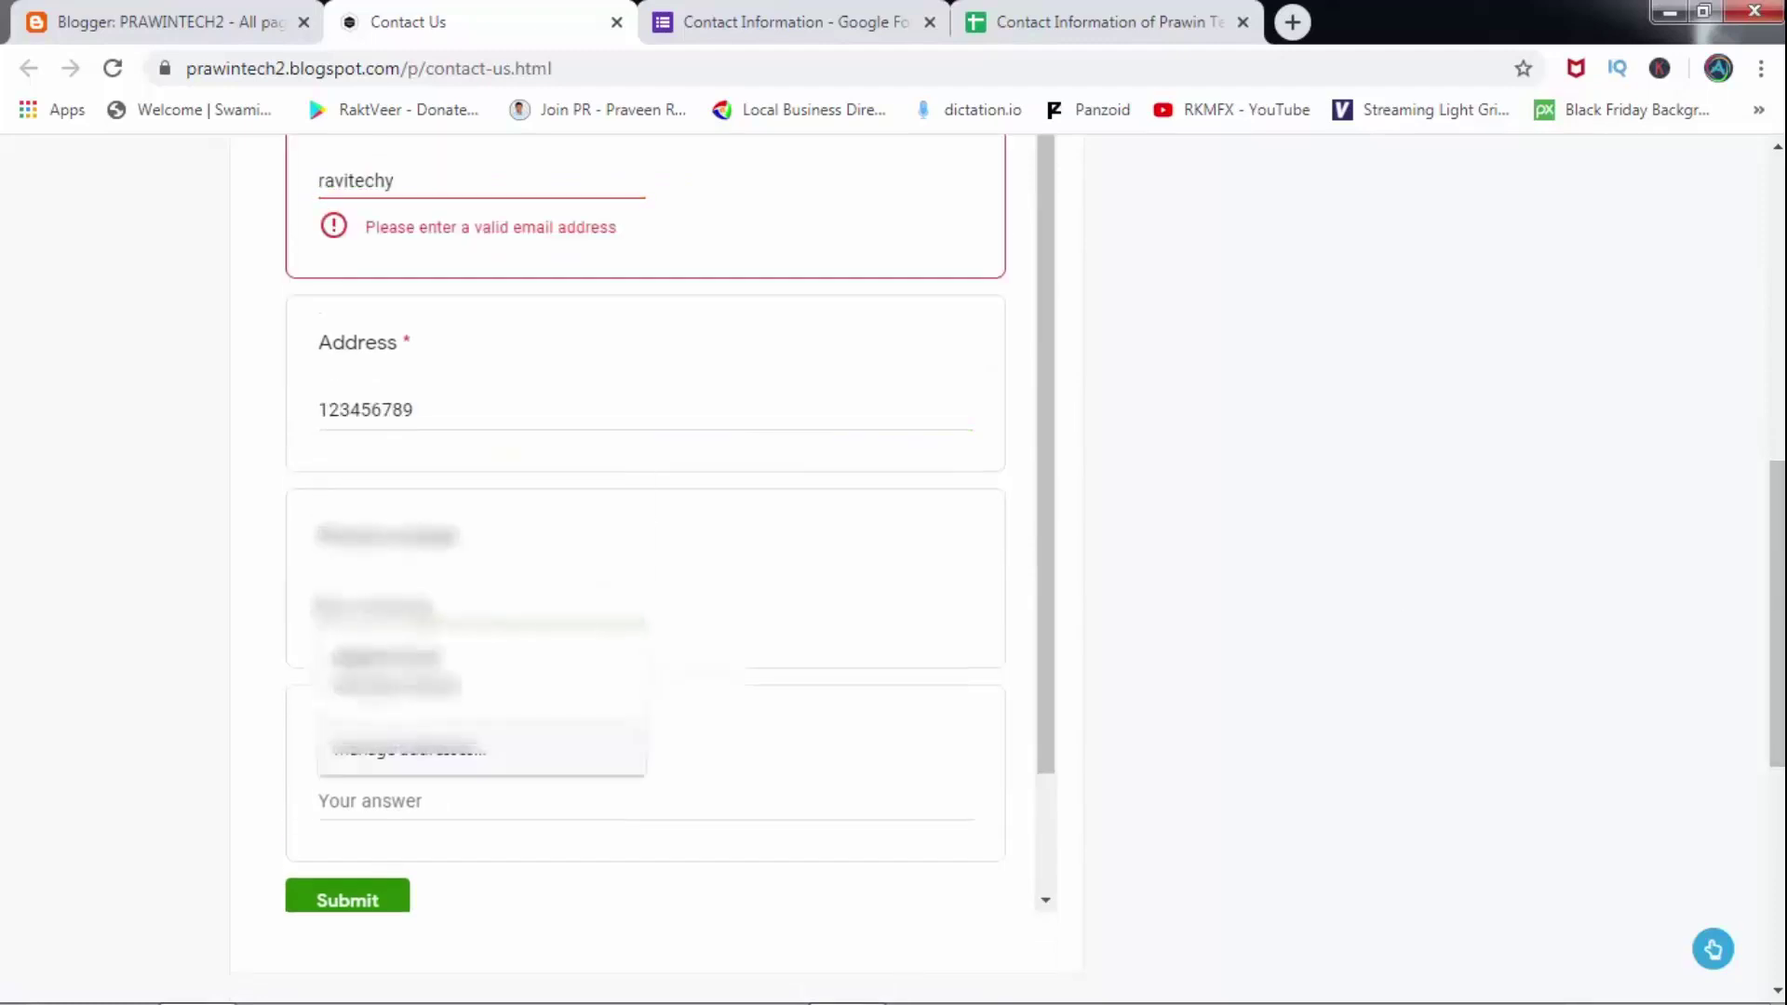
{"action": "left_click", "coordinate": [391, 670]}
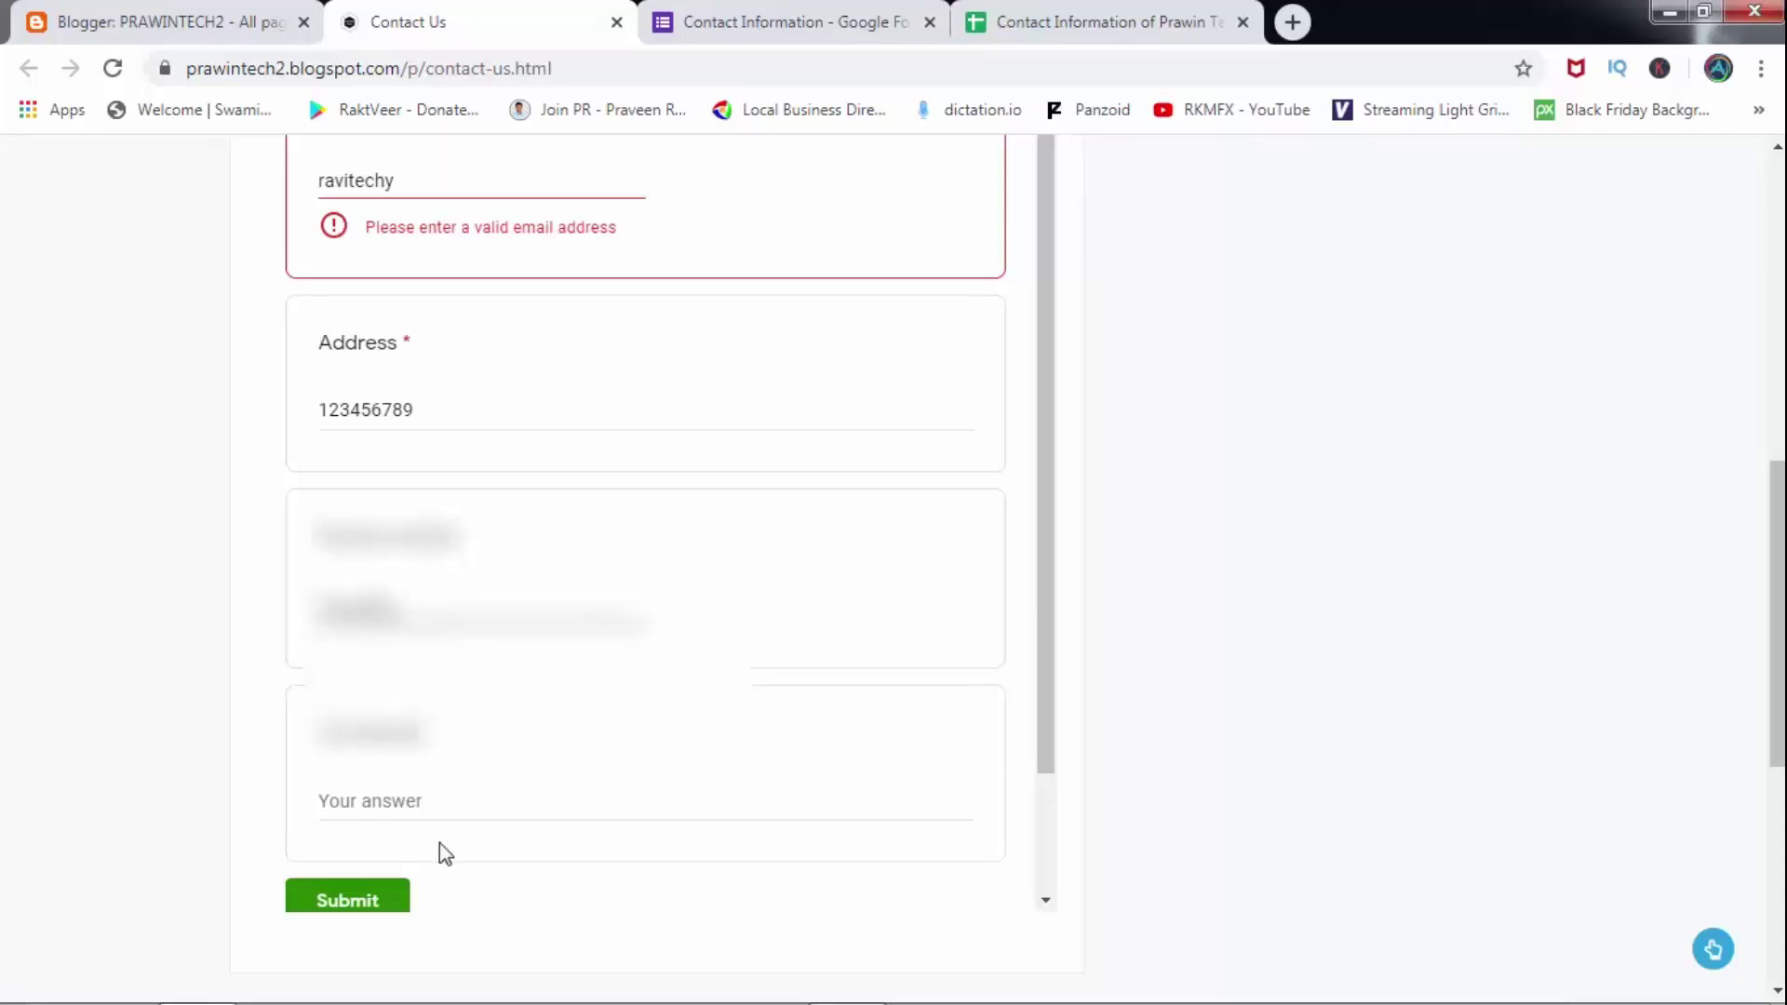
{"action": "left_click", "coordinate": [409, 806]}
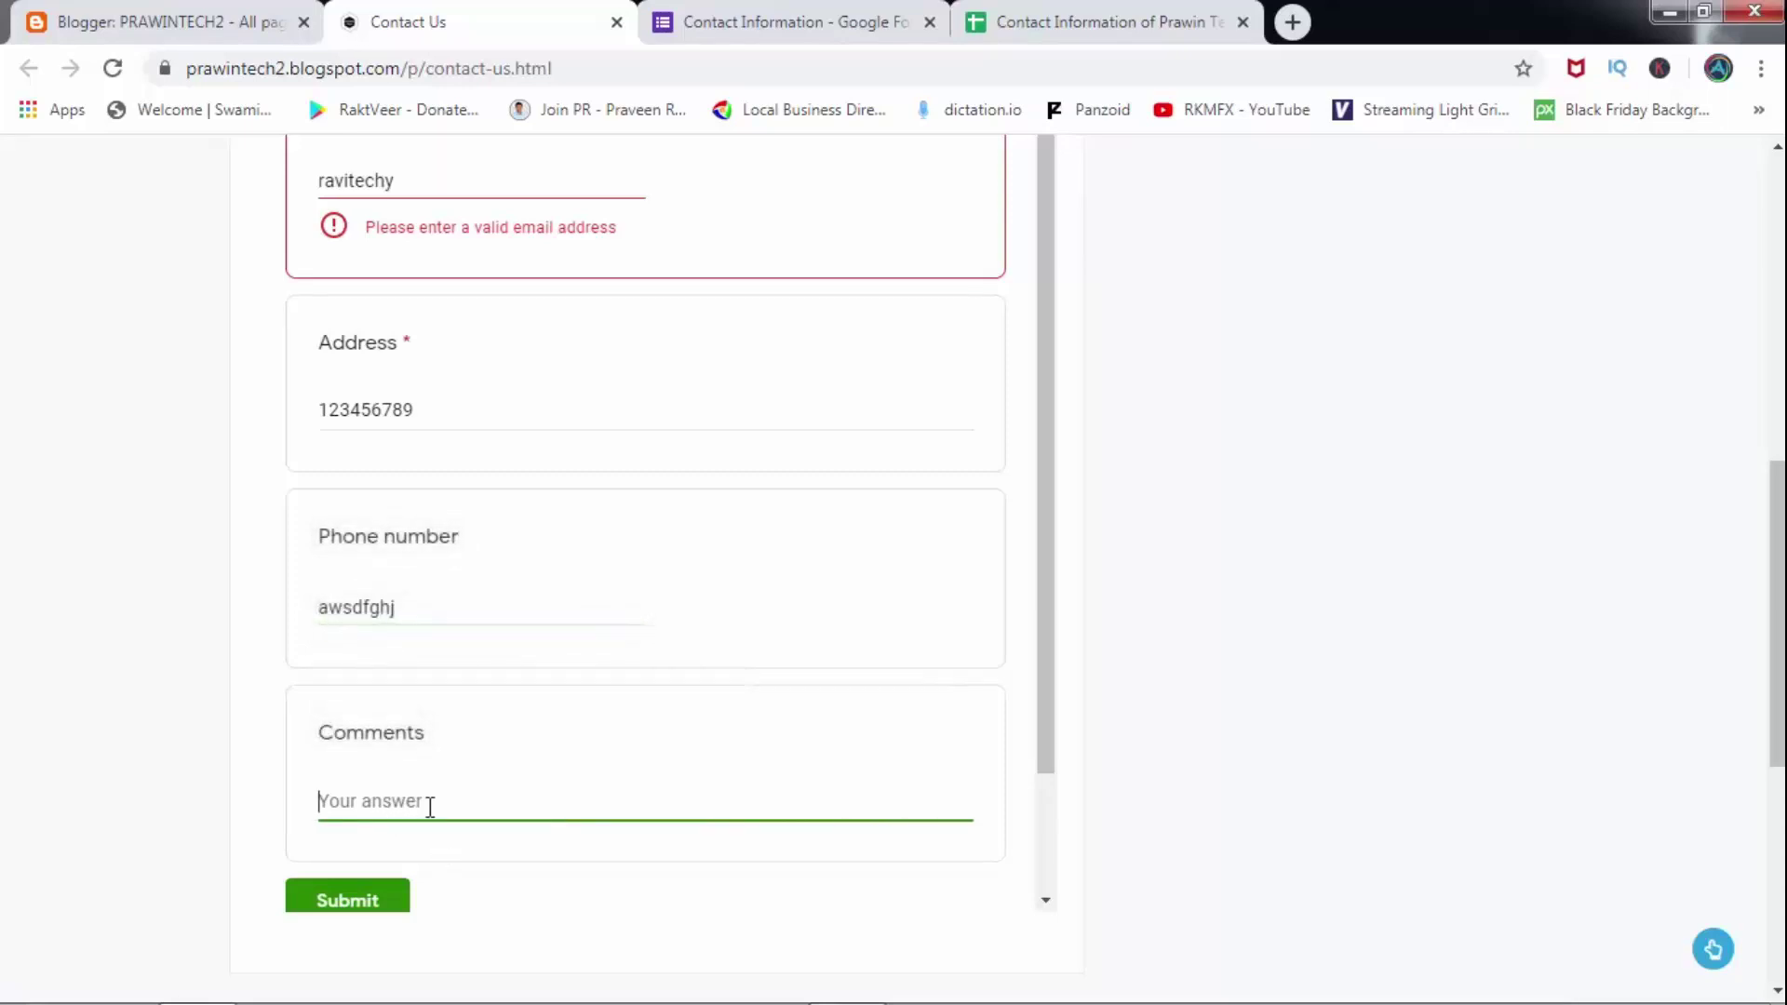
{"action": "type", "text": "hello this is goog to go"}
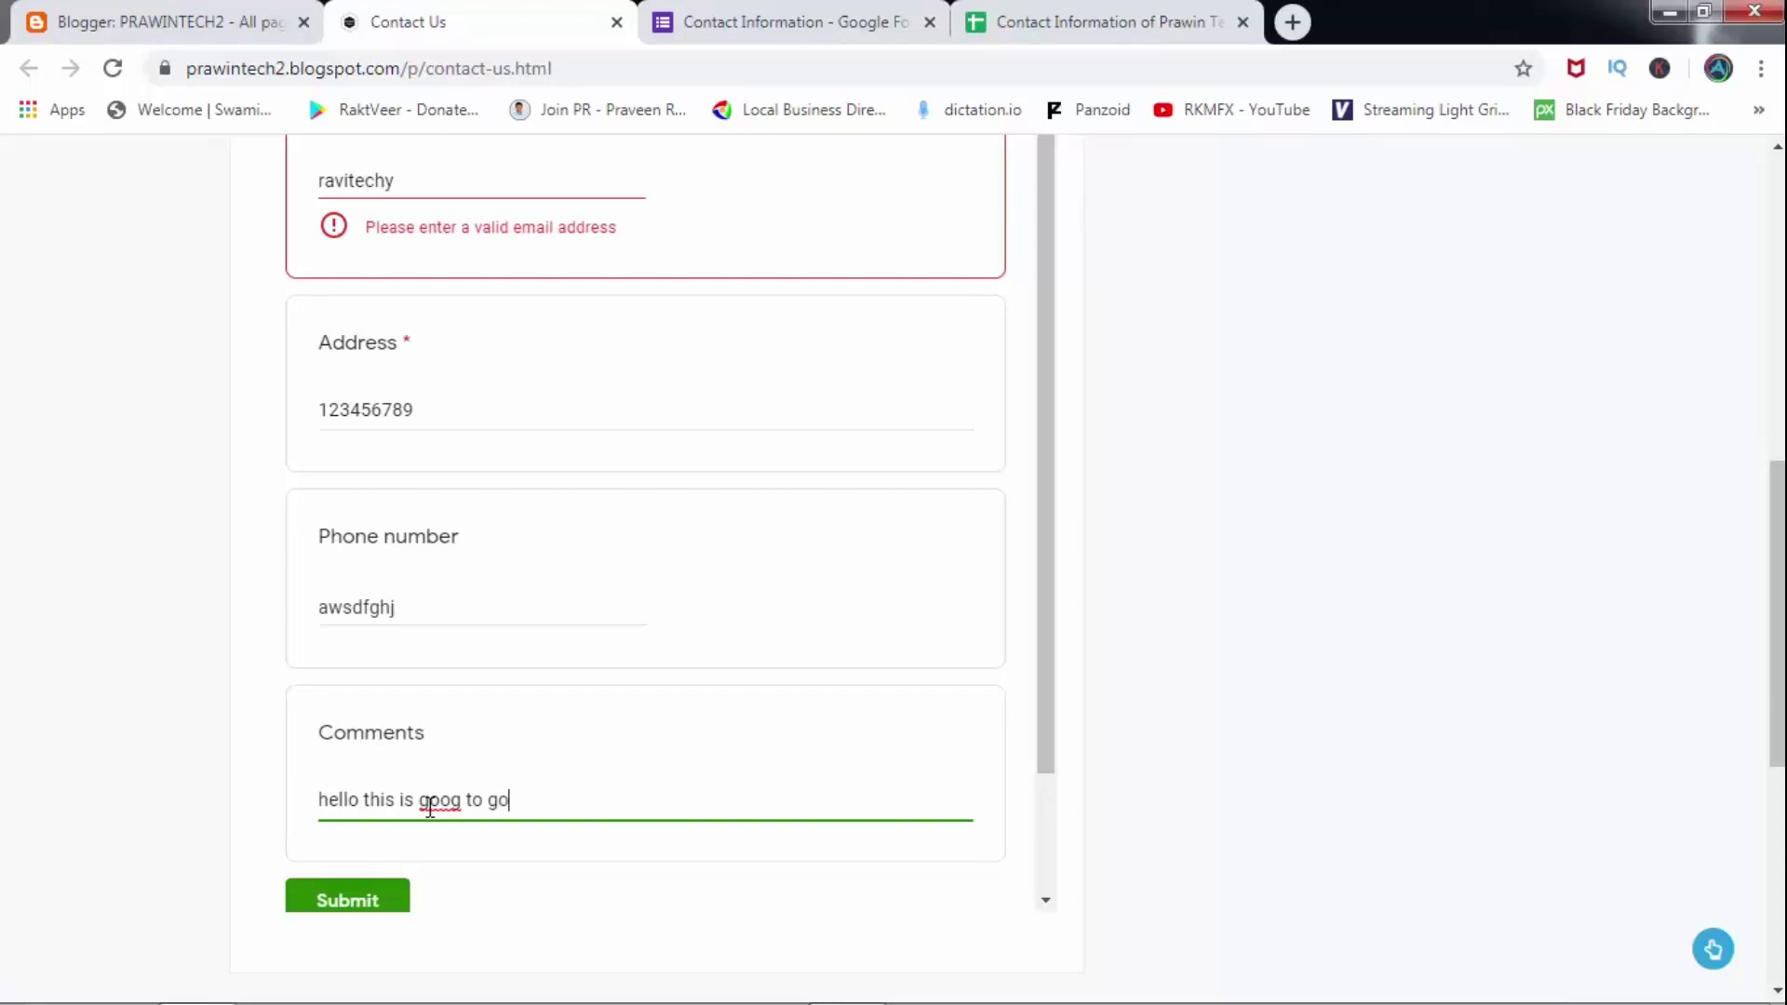
{"action": "left_click_drag", "start_coordinate": [1055, 721], "coordinate": [1049, 778]}
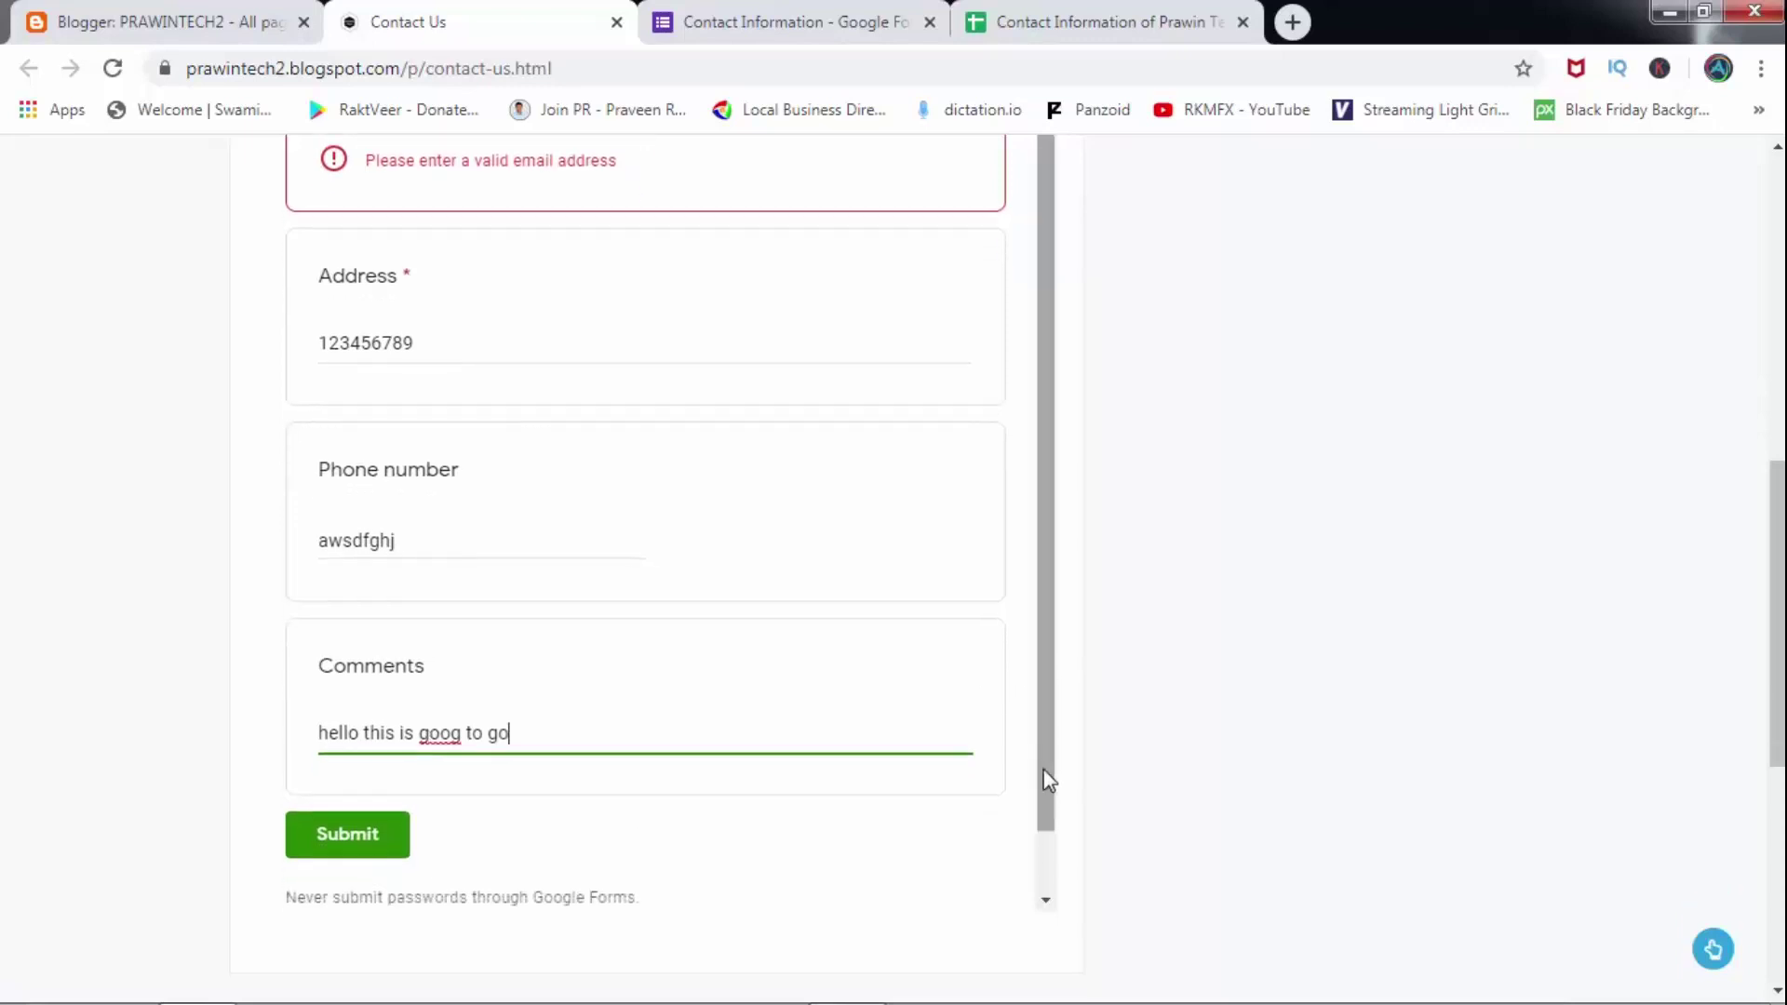
{"action": "left_click", "coordinate": [351, 834]}
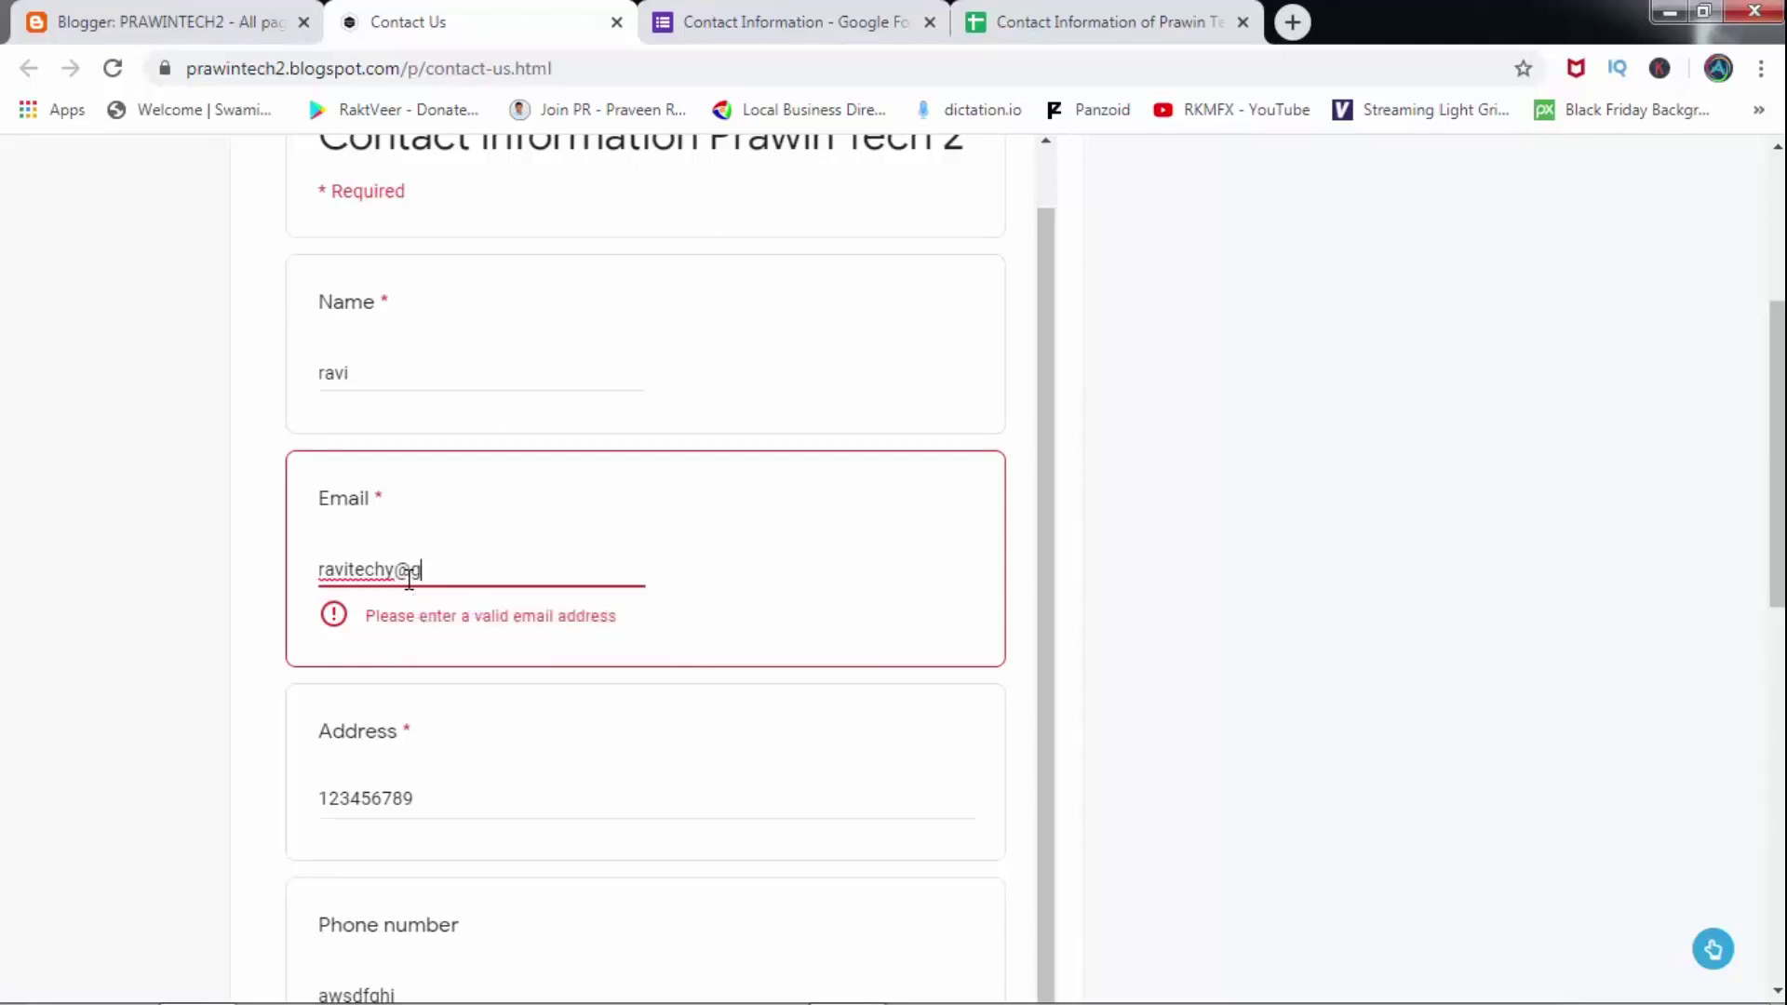
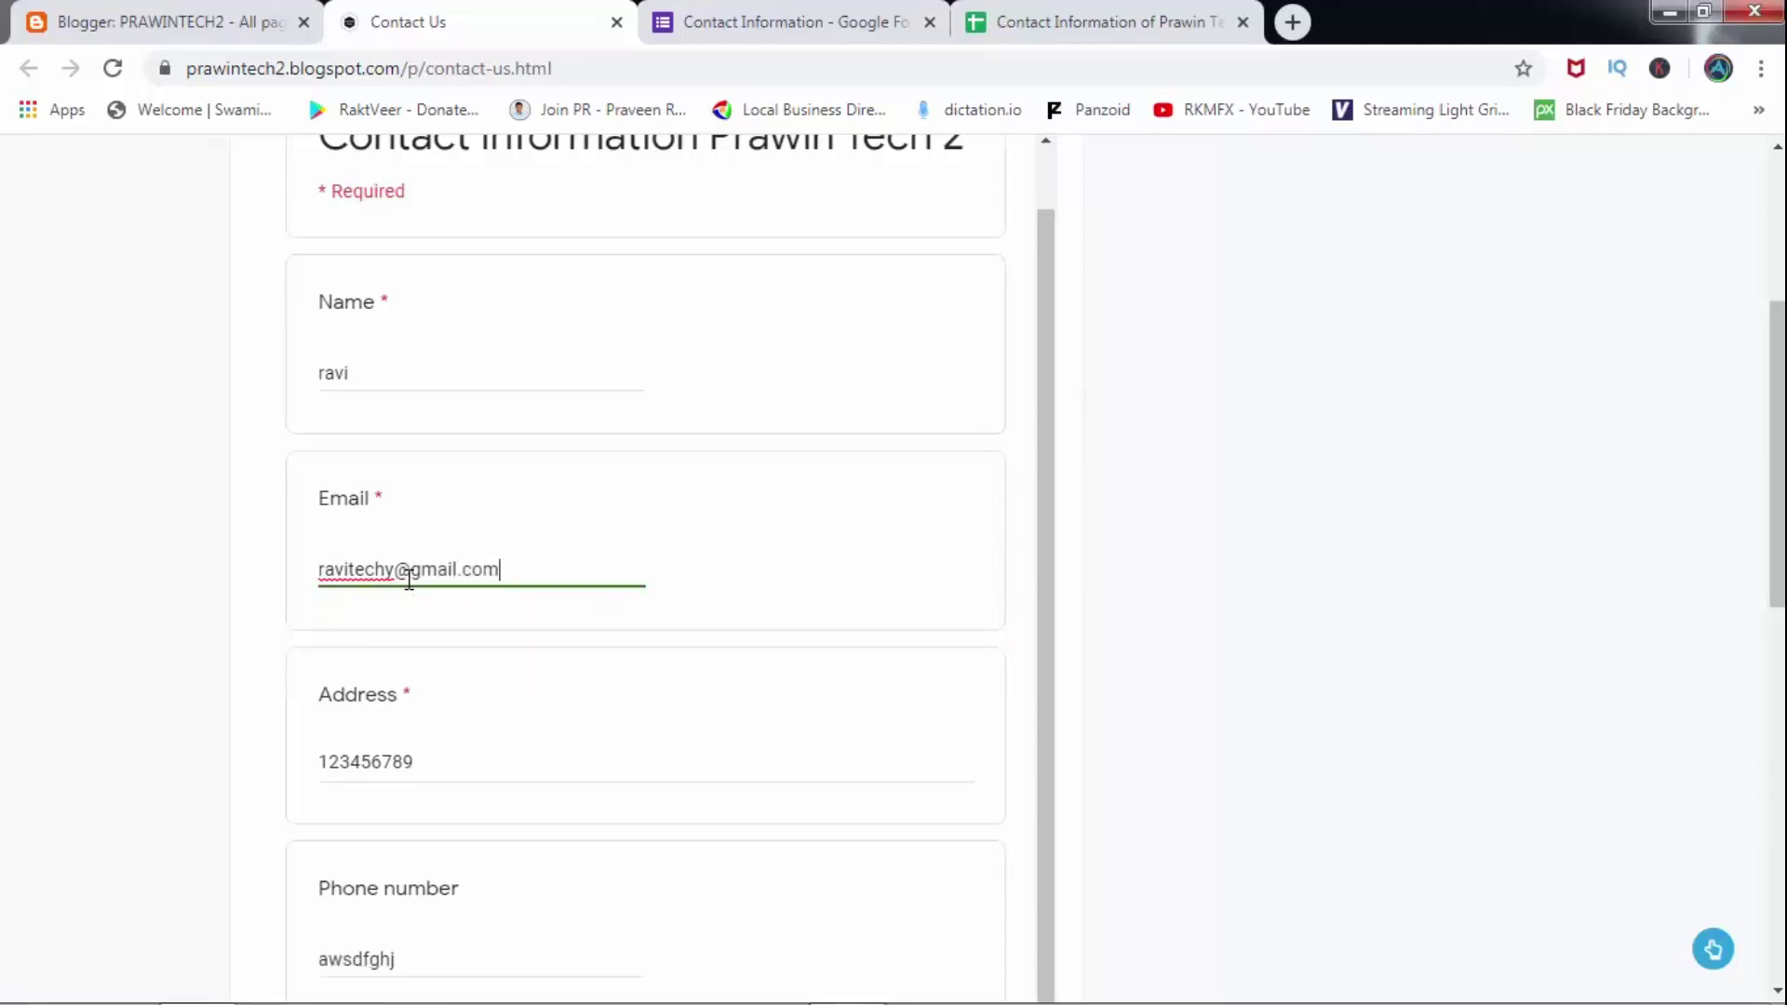
{"action": "left_click_drag", "start_coordinate": [1776, 518], "coordinate": [1778, 787]}
{"action": "left_click", "coordinate": [390, 528]}
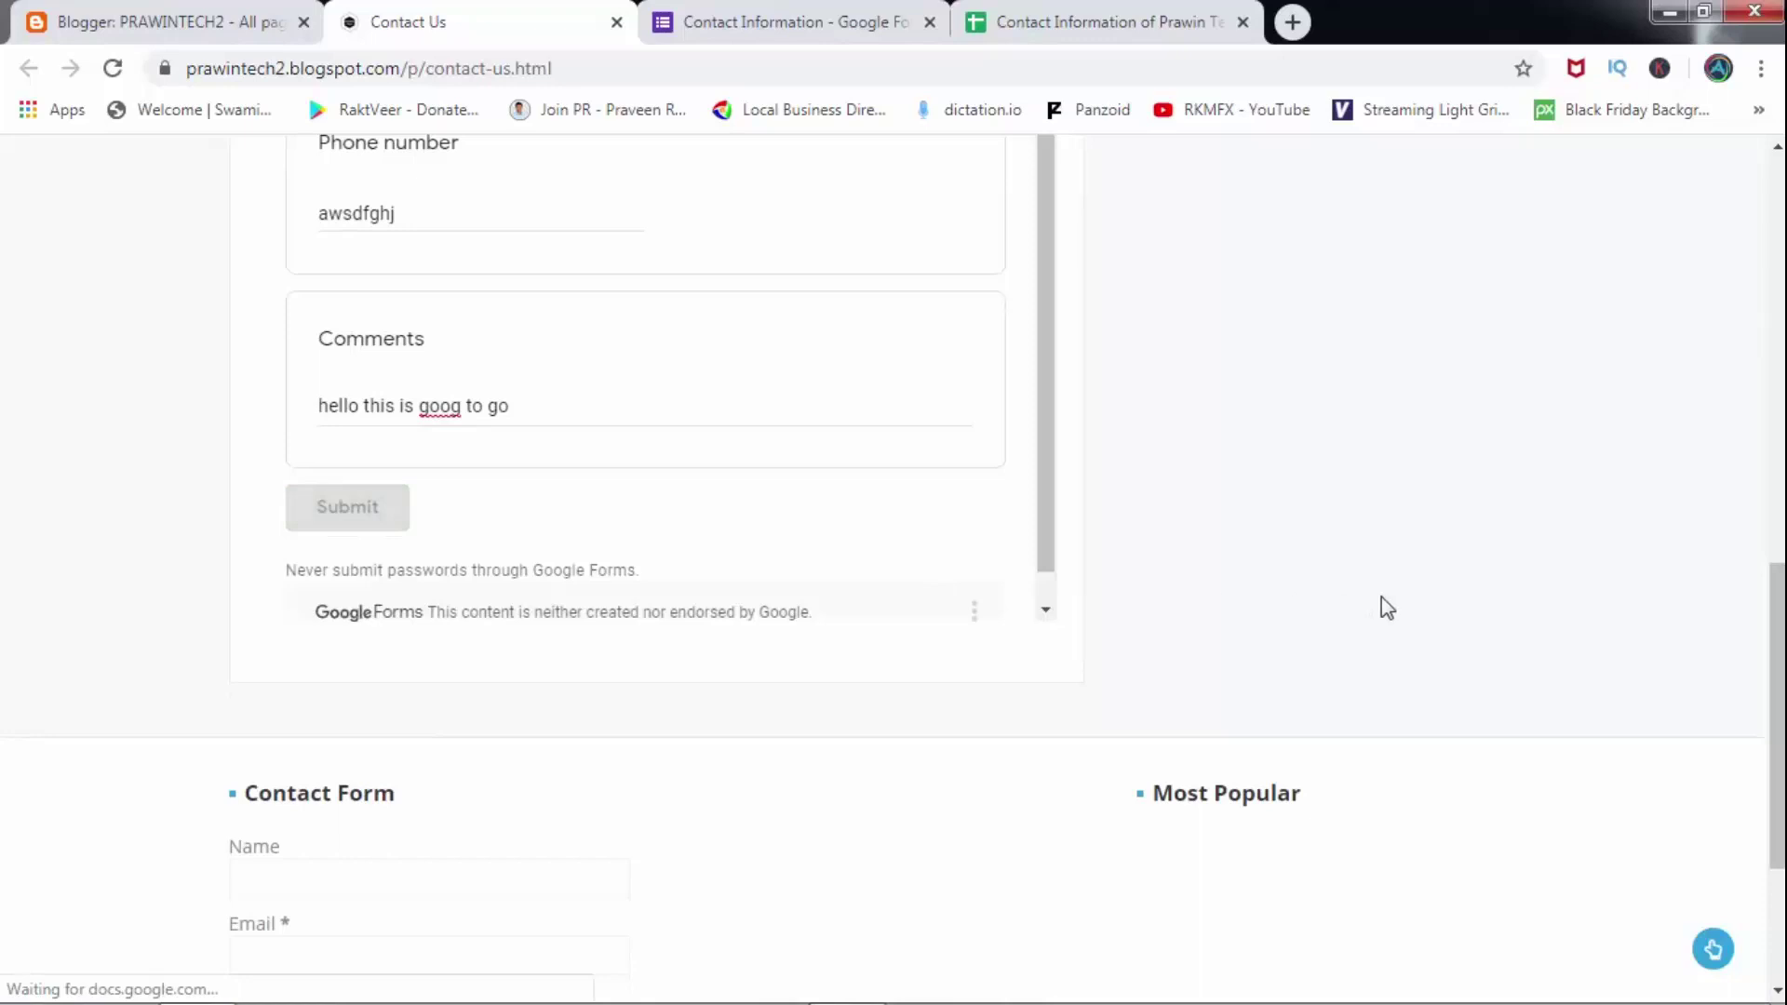
Confirm the test submission's row in the responses sheet, then return to the form editor.
{"action": "left_click_drag", "start_coordinate": [1773, 614], "coordinate": [1739, 292]}
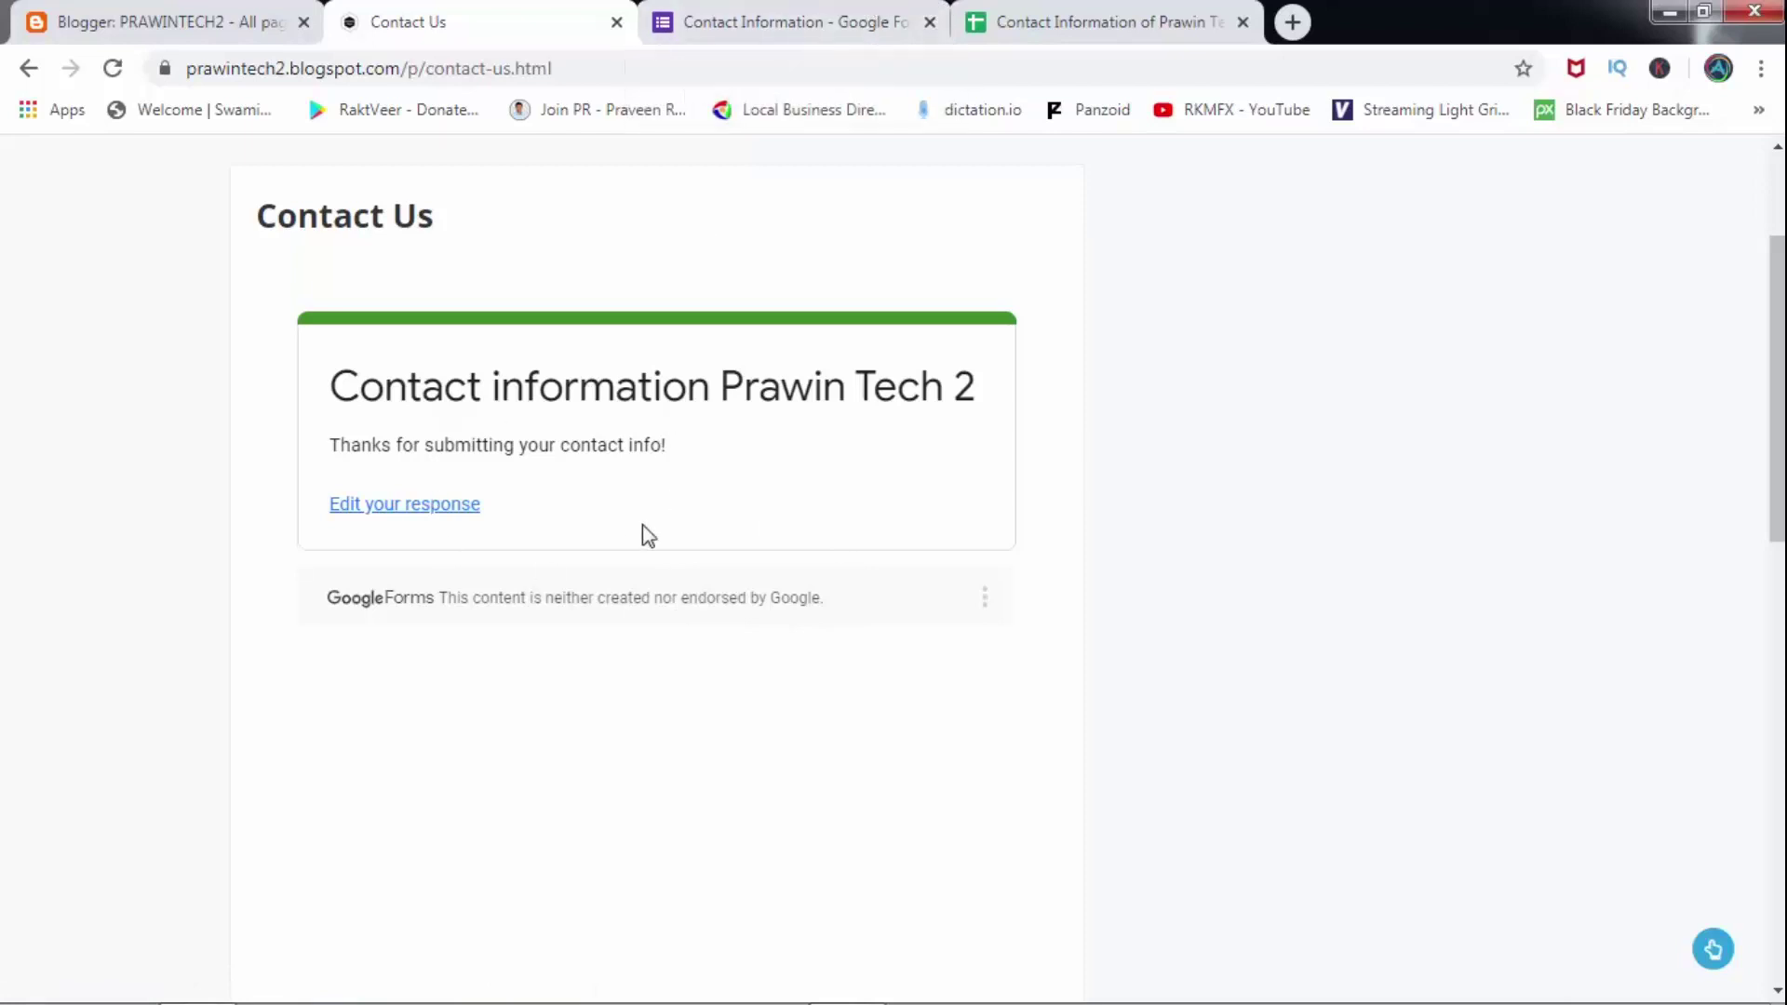
{"action": "left_click", "coordinate": [1021, 20]}
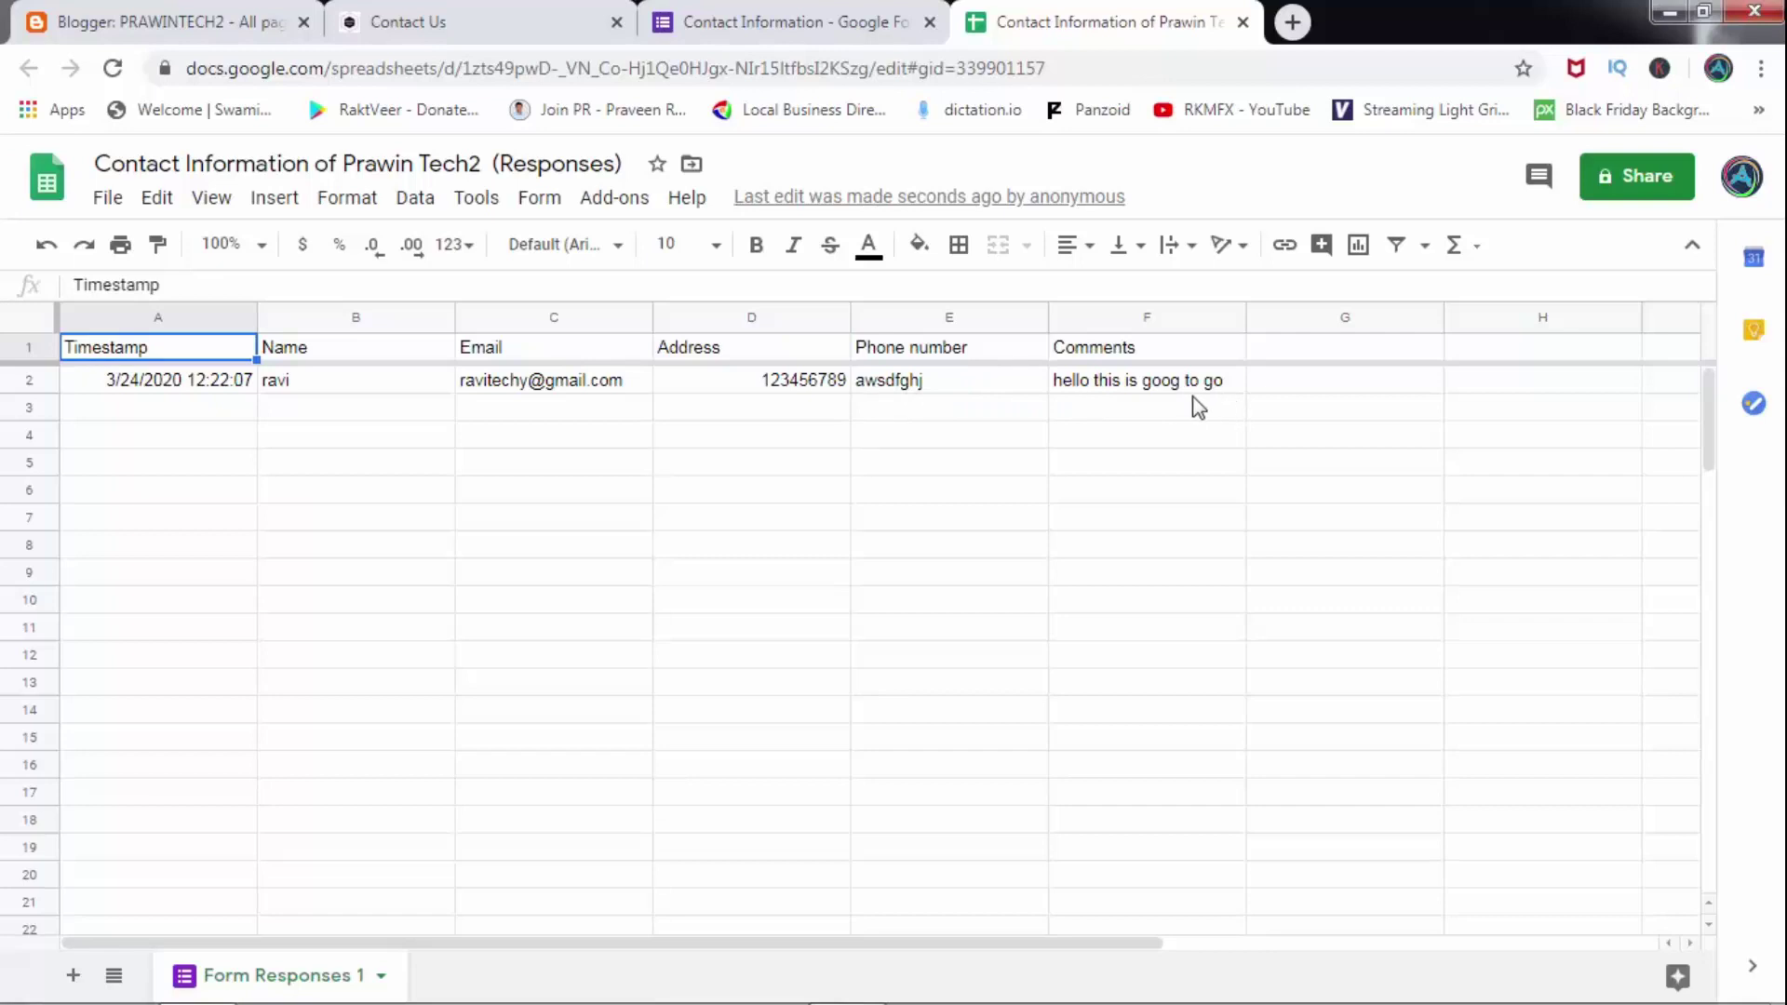
{"action": "left_click", "coordinate": [709, 11]}
{"action": "left_click", "coordinate": [558, 14]}
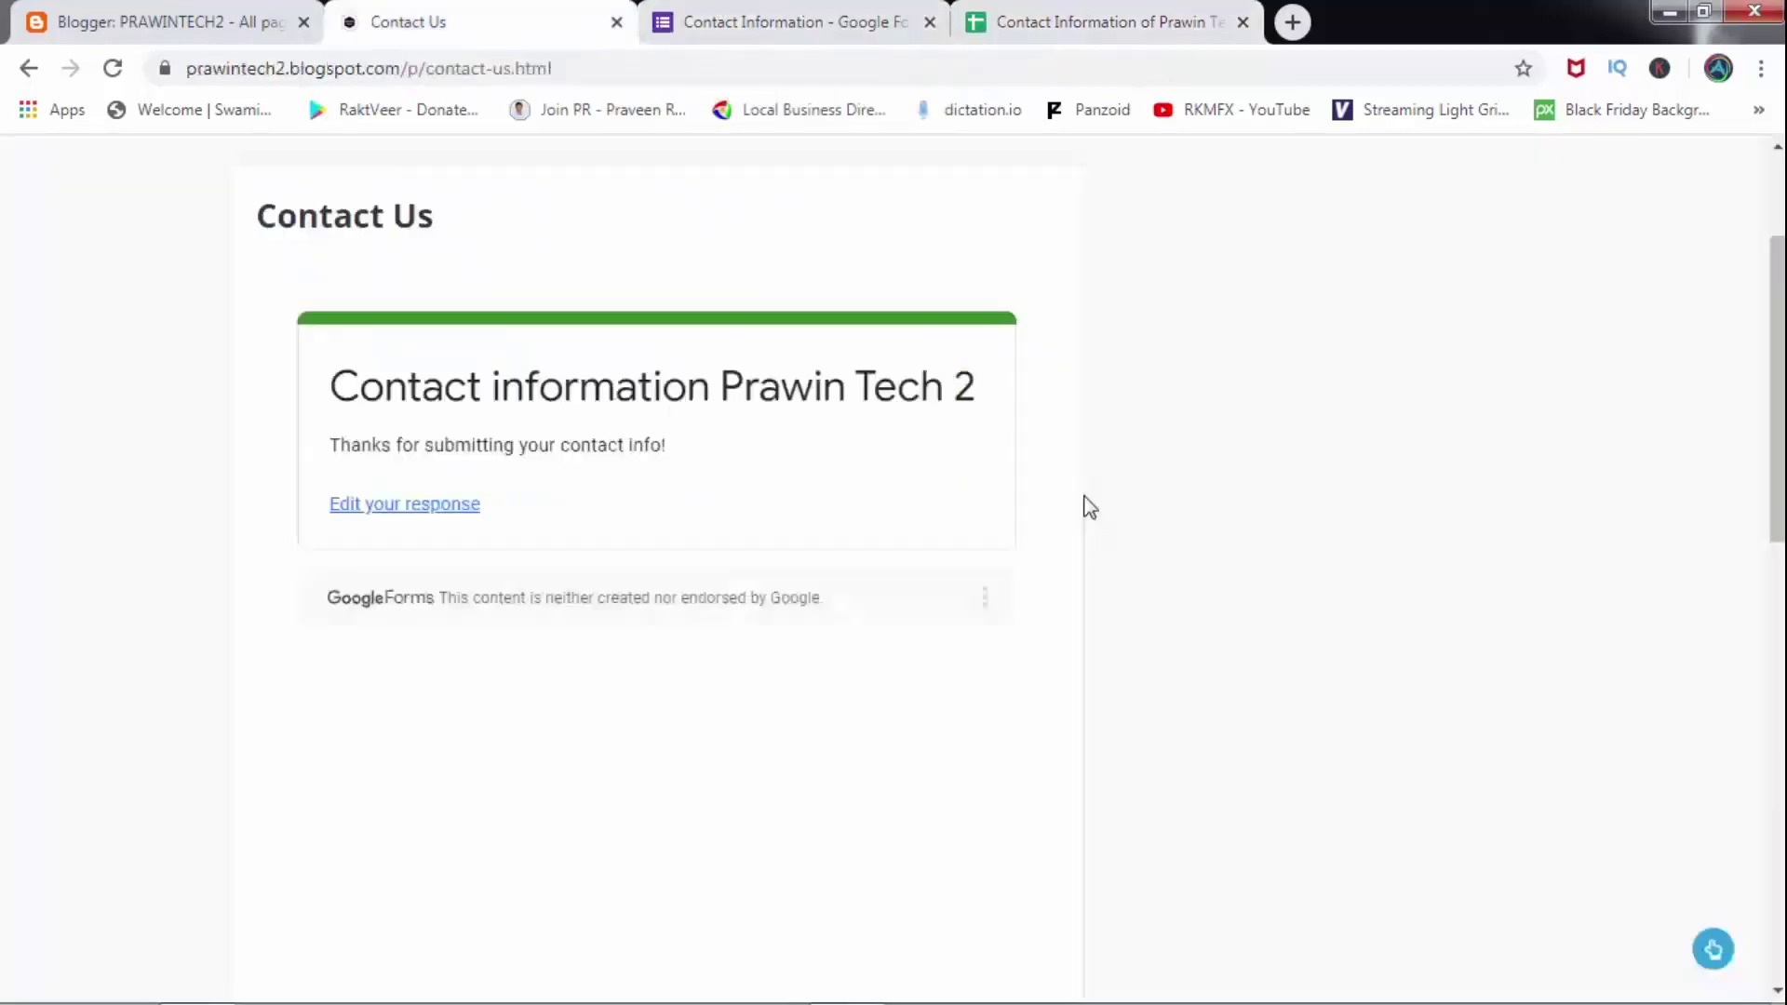
{"action": "left_click", "coordinate": [825, 16]}
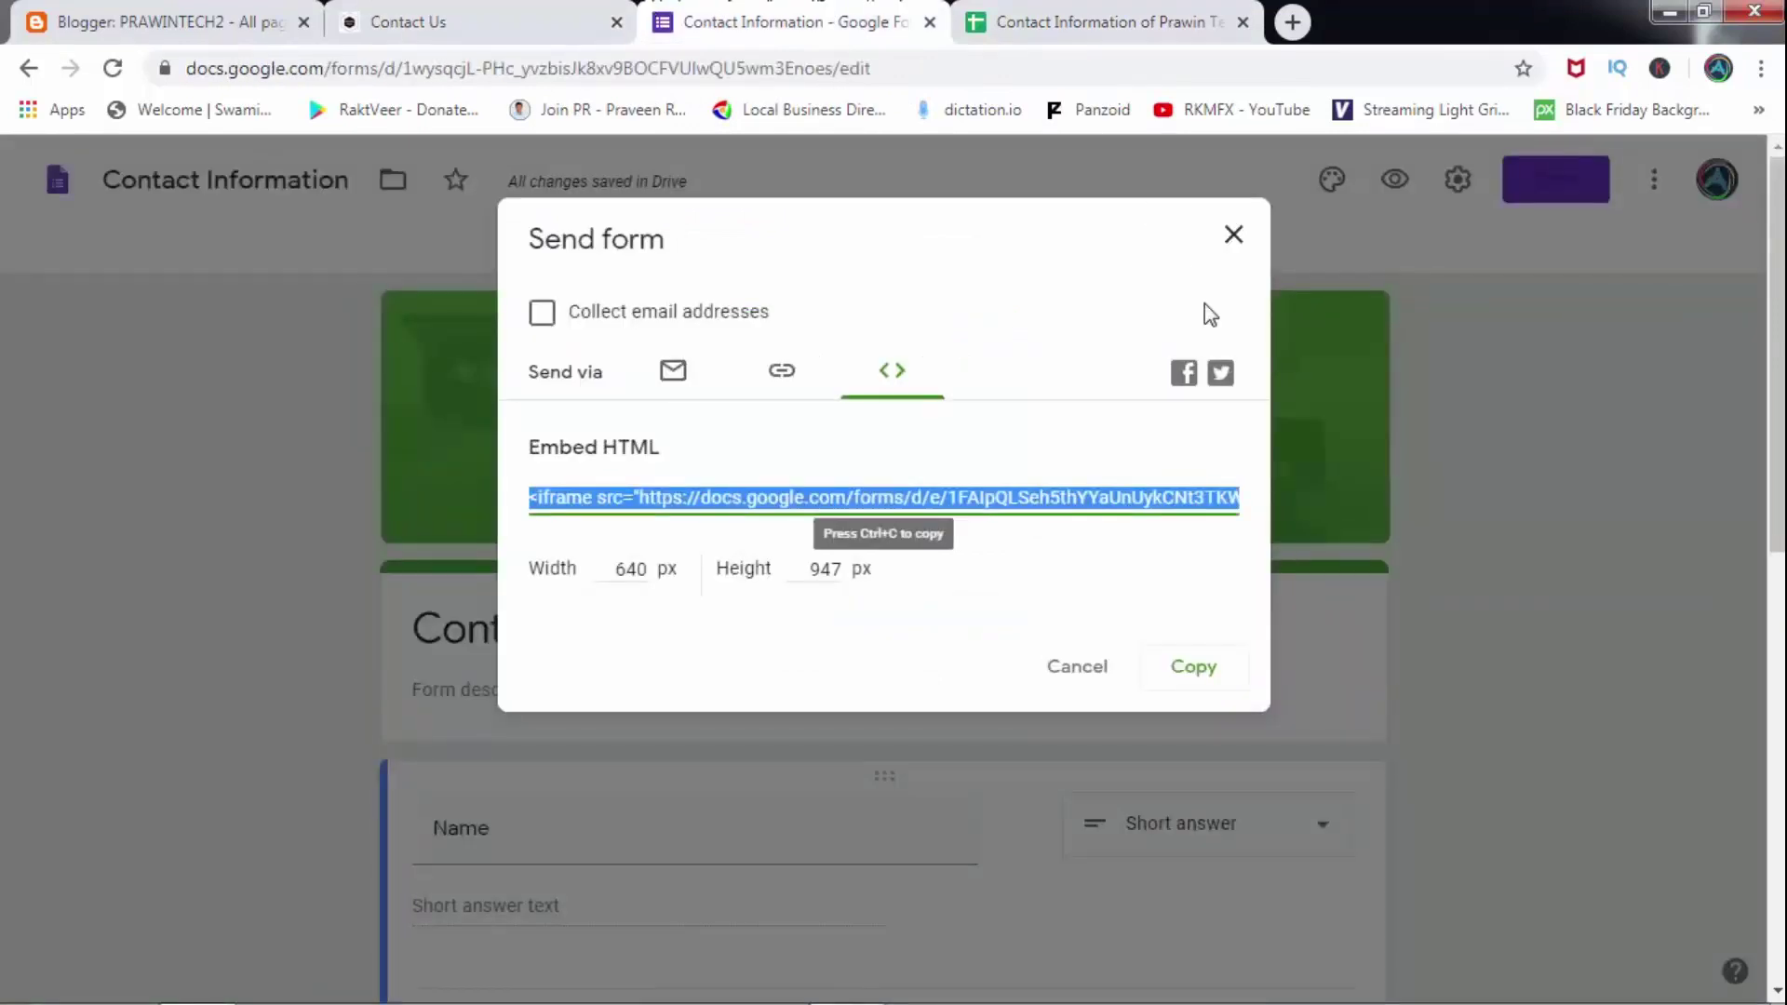
Turn on email notifications for new responses in the Responses view, then open the form settings.
{"action": "left_click", "coordinate": [1233, 237]}
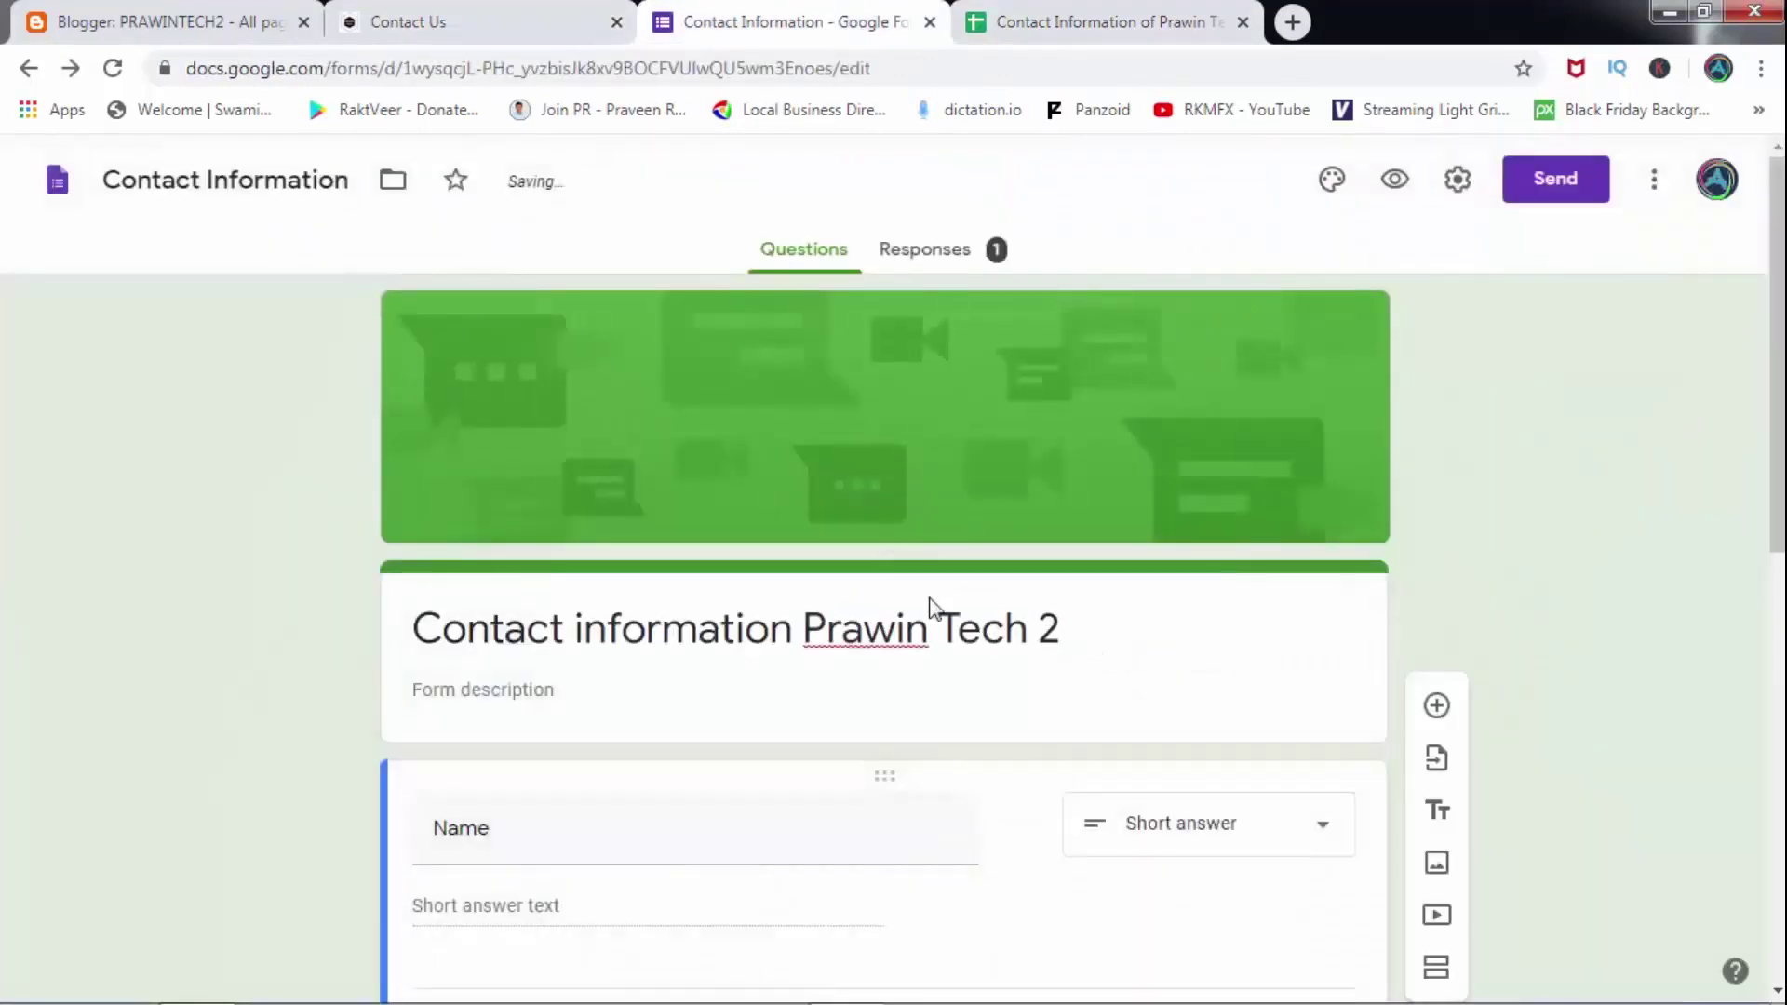
{"action": "left_click", "coordinate": [944, 251]}
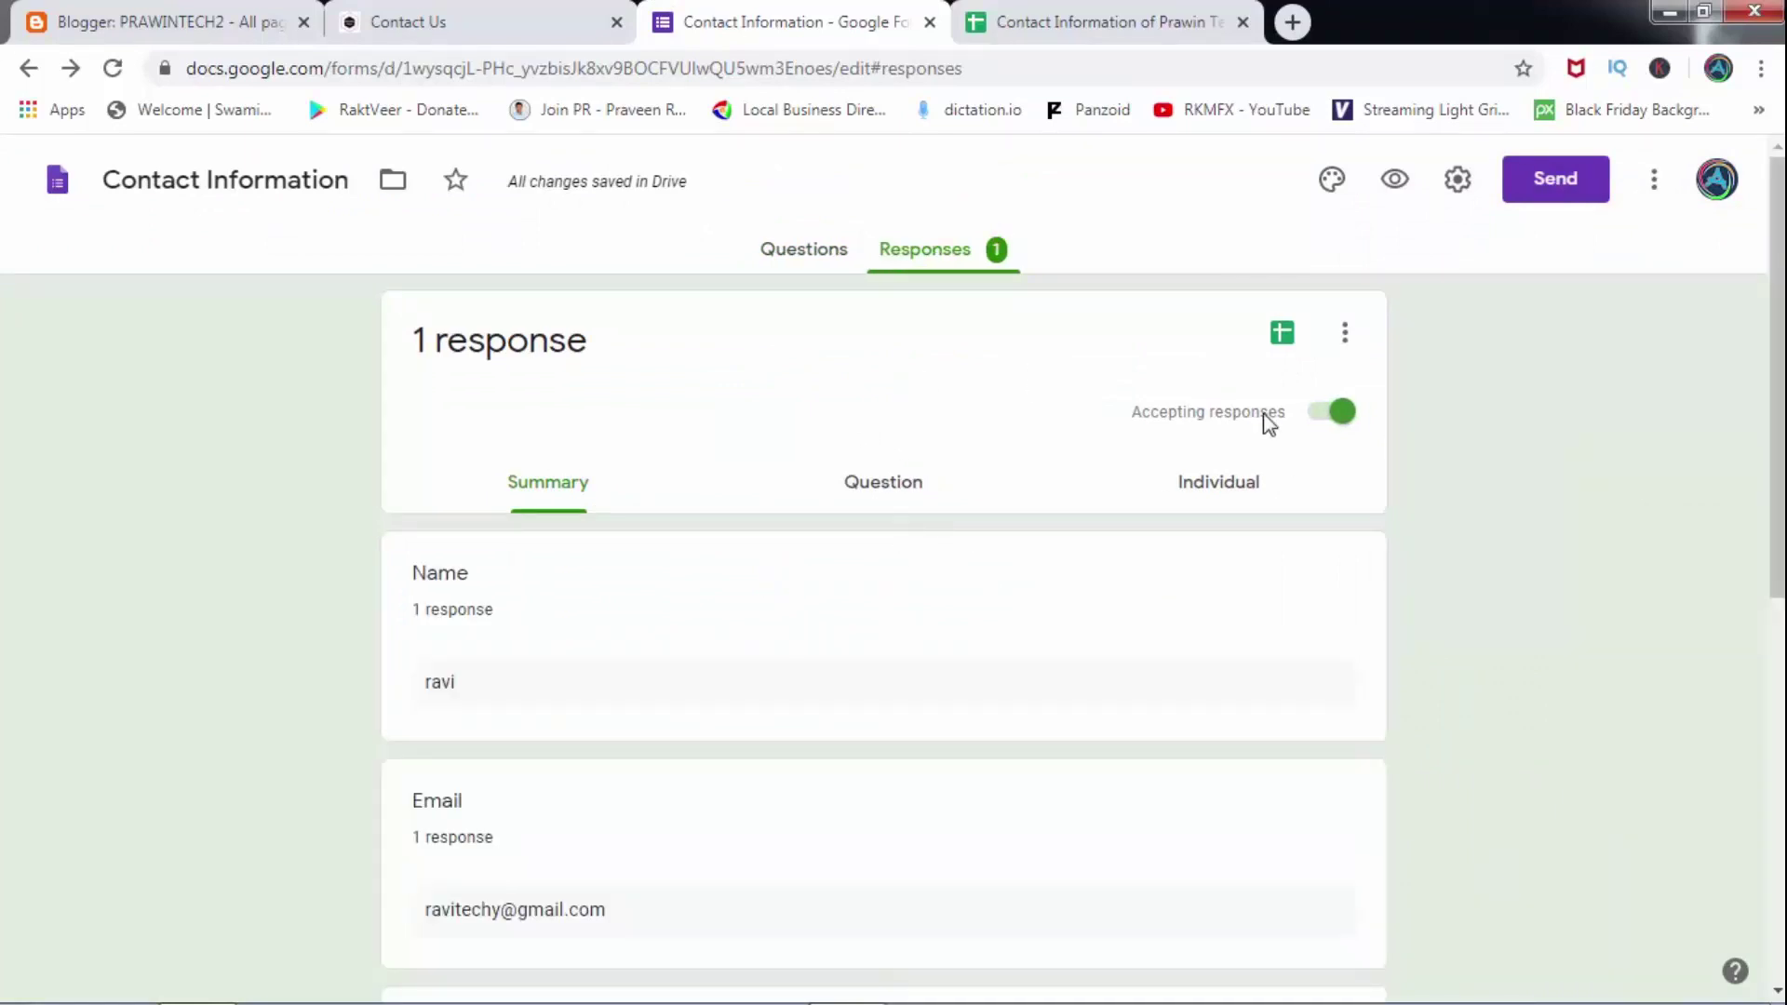
{"action": "left_click", "coordinate": [1345, 335]}
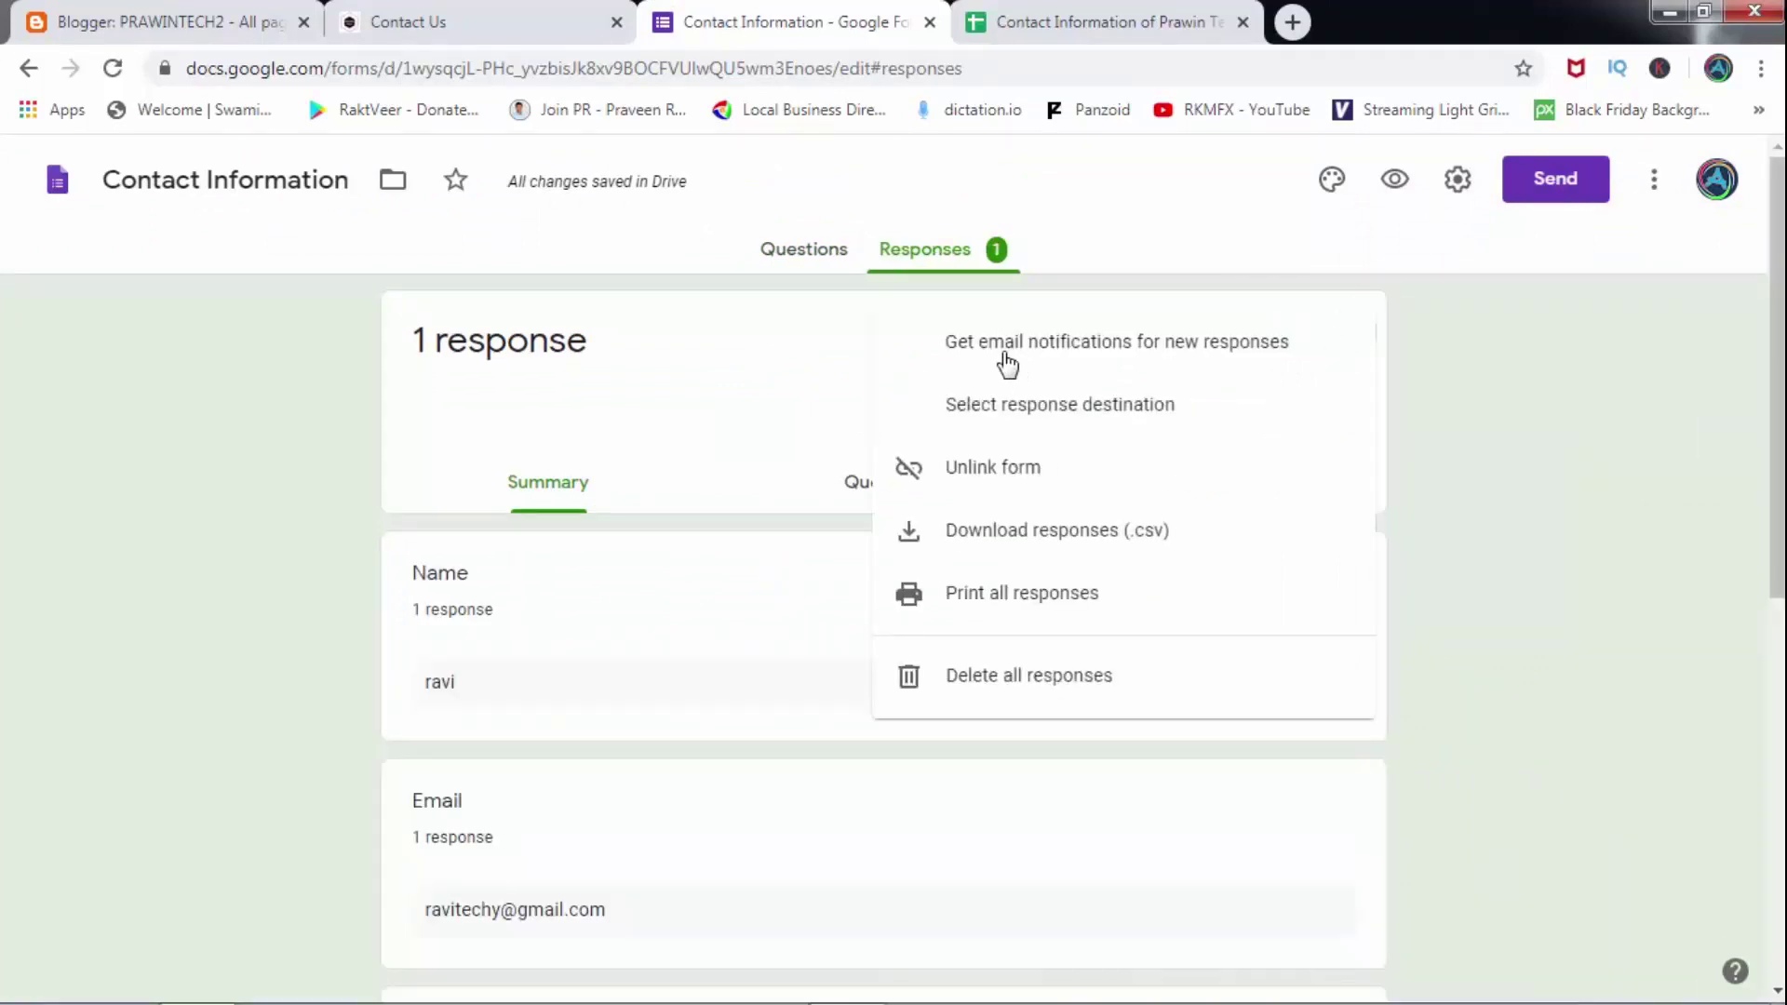
{"action": "left_click", "coordinate": [1005, 358]}
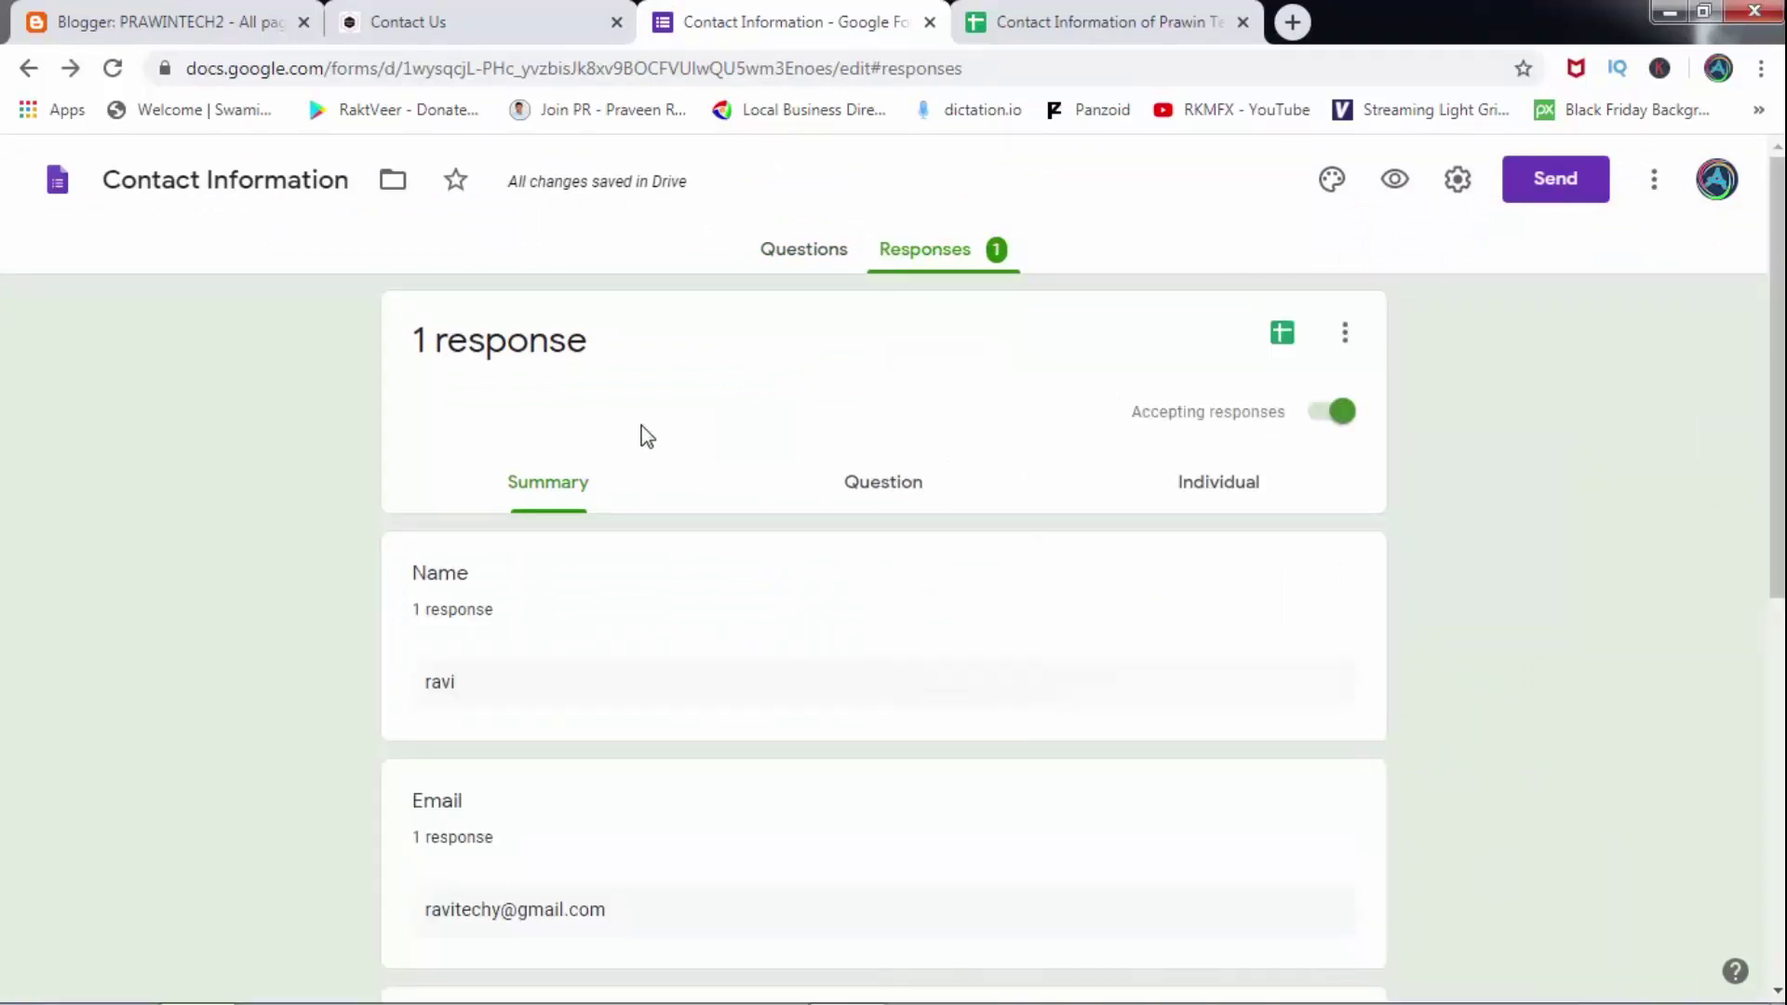
{"action": "left_click", "coordinate": [1457, 180]}
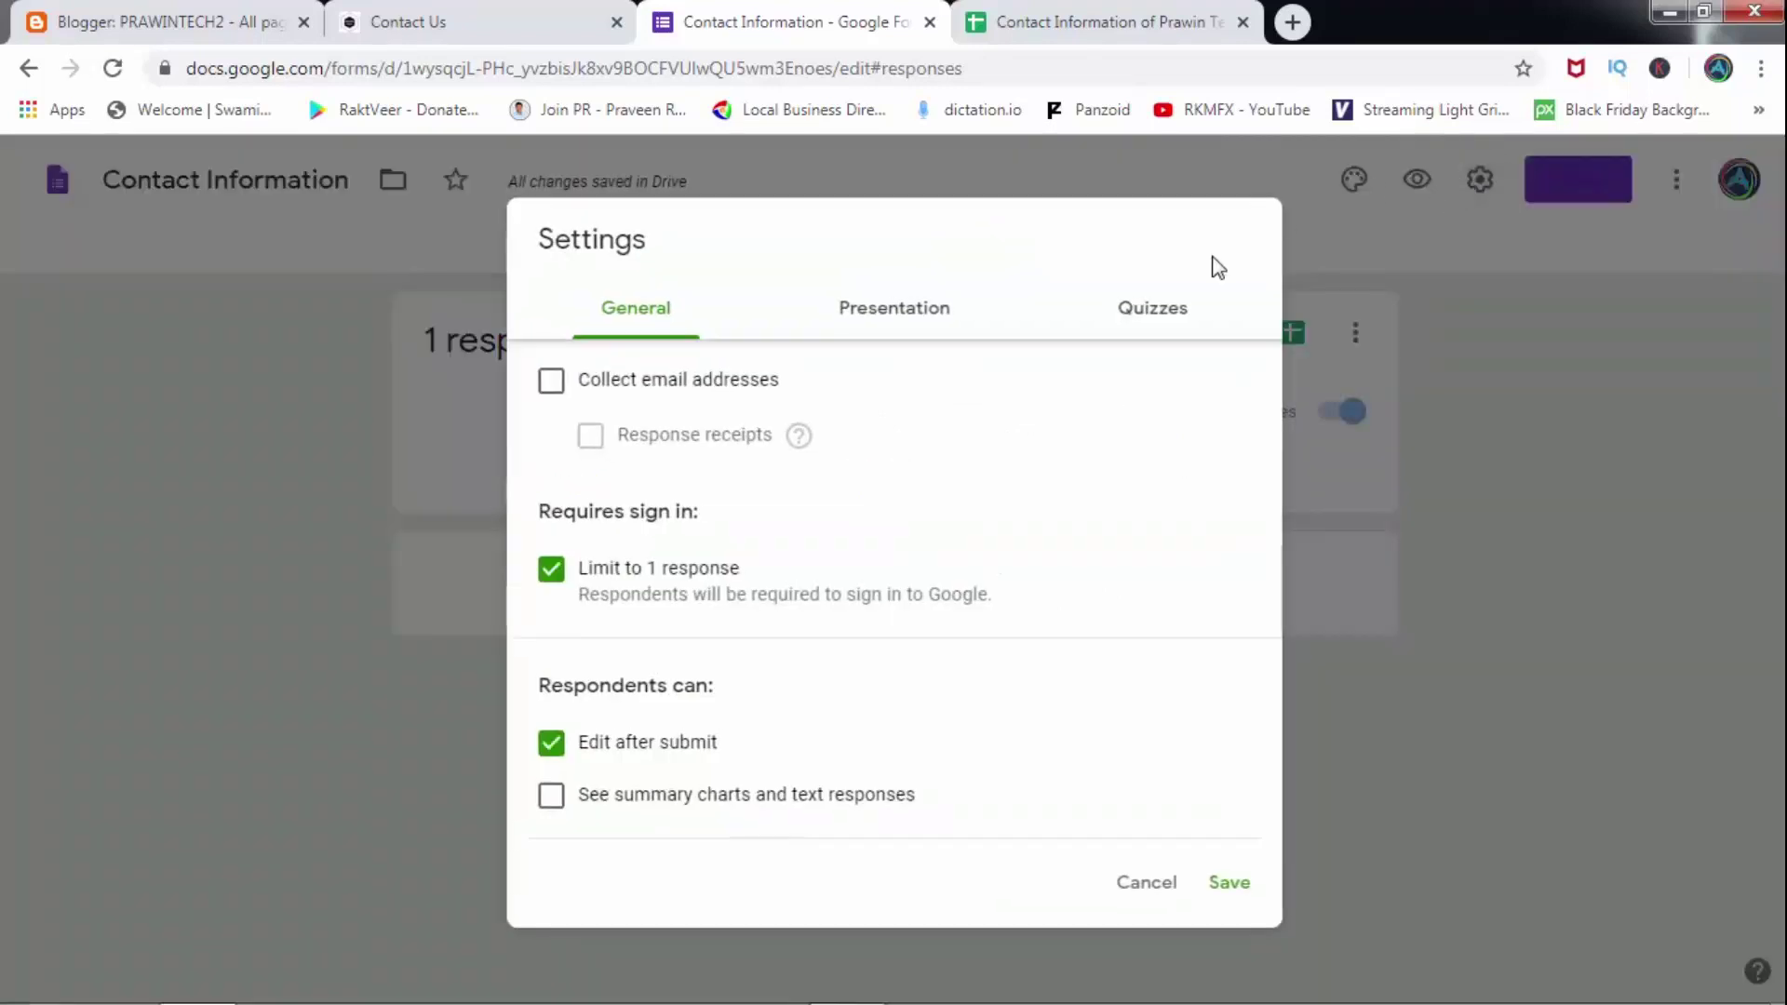
Turn off 'Limit to 1 response', save the settings, and return to the Blogger Contact Us tab.
{"action": "left_click", "coordinate": [552, 570]}
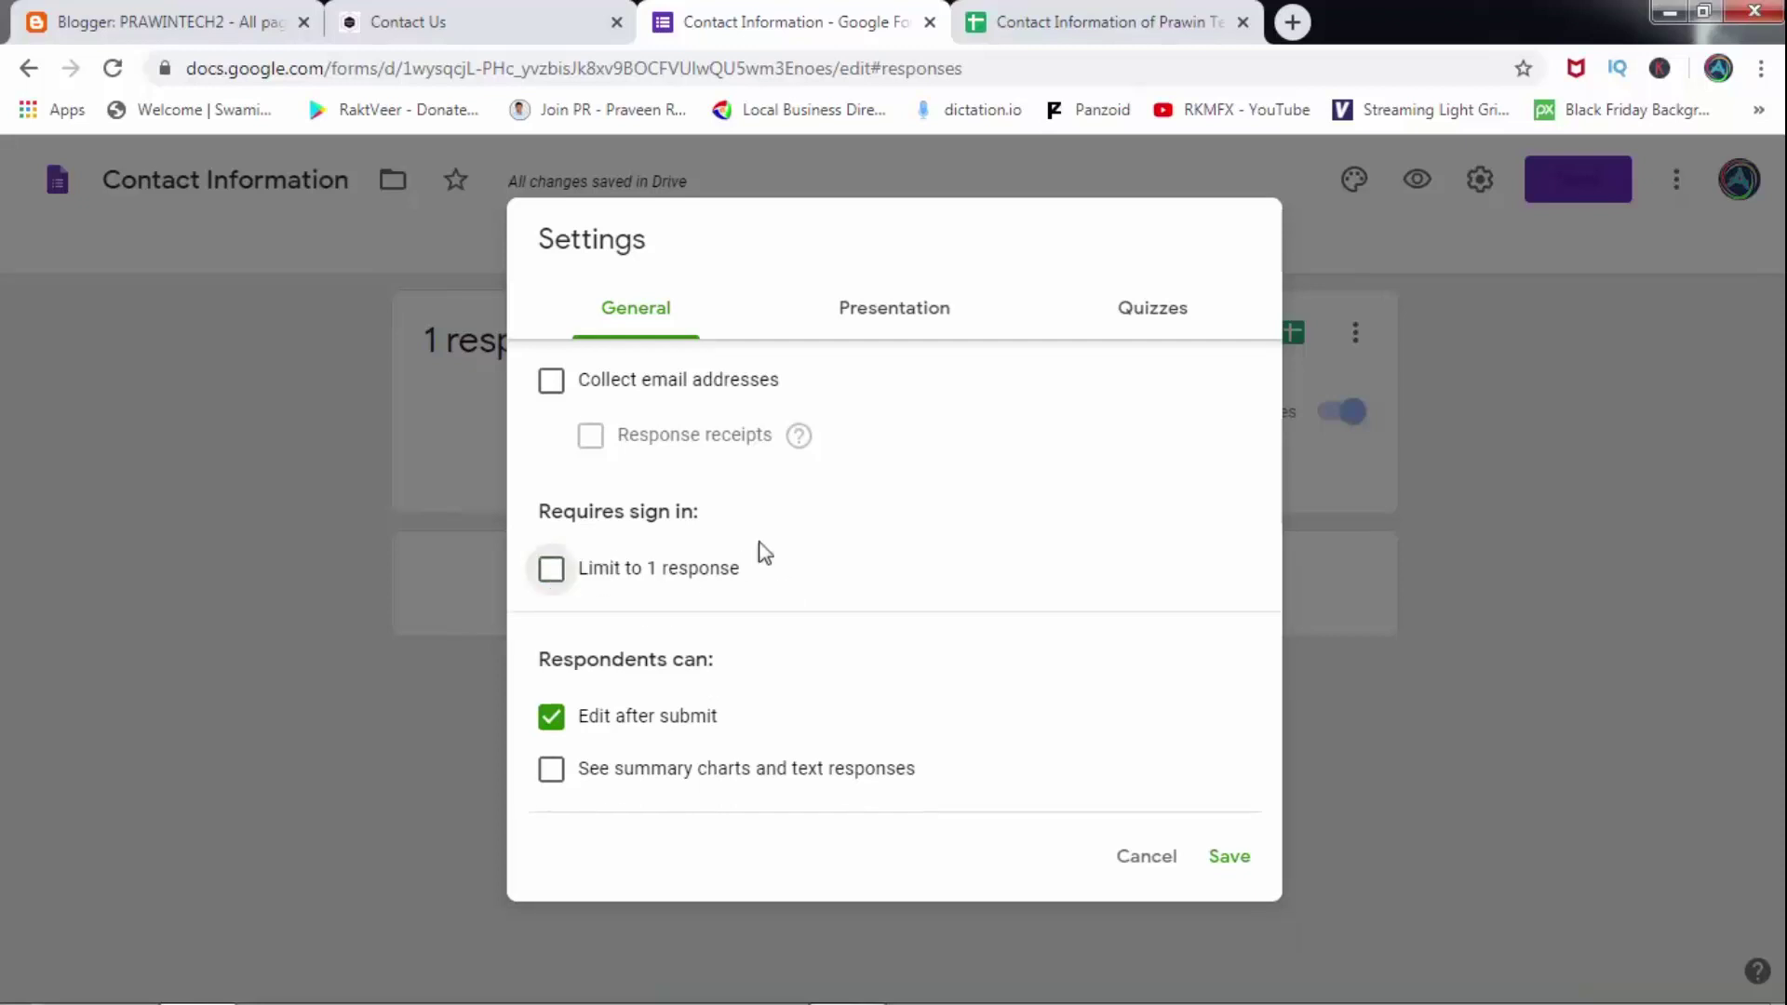
{"action": "left_click", "coordinate": [1231, 856]}
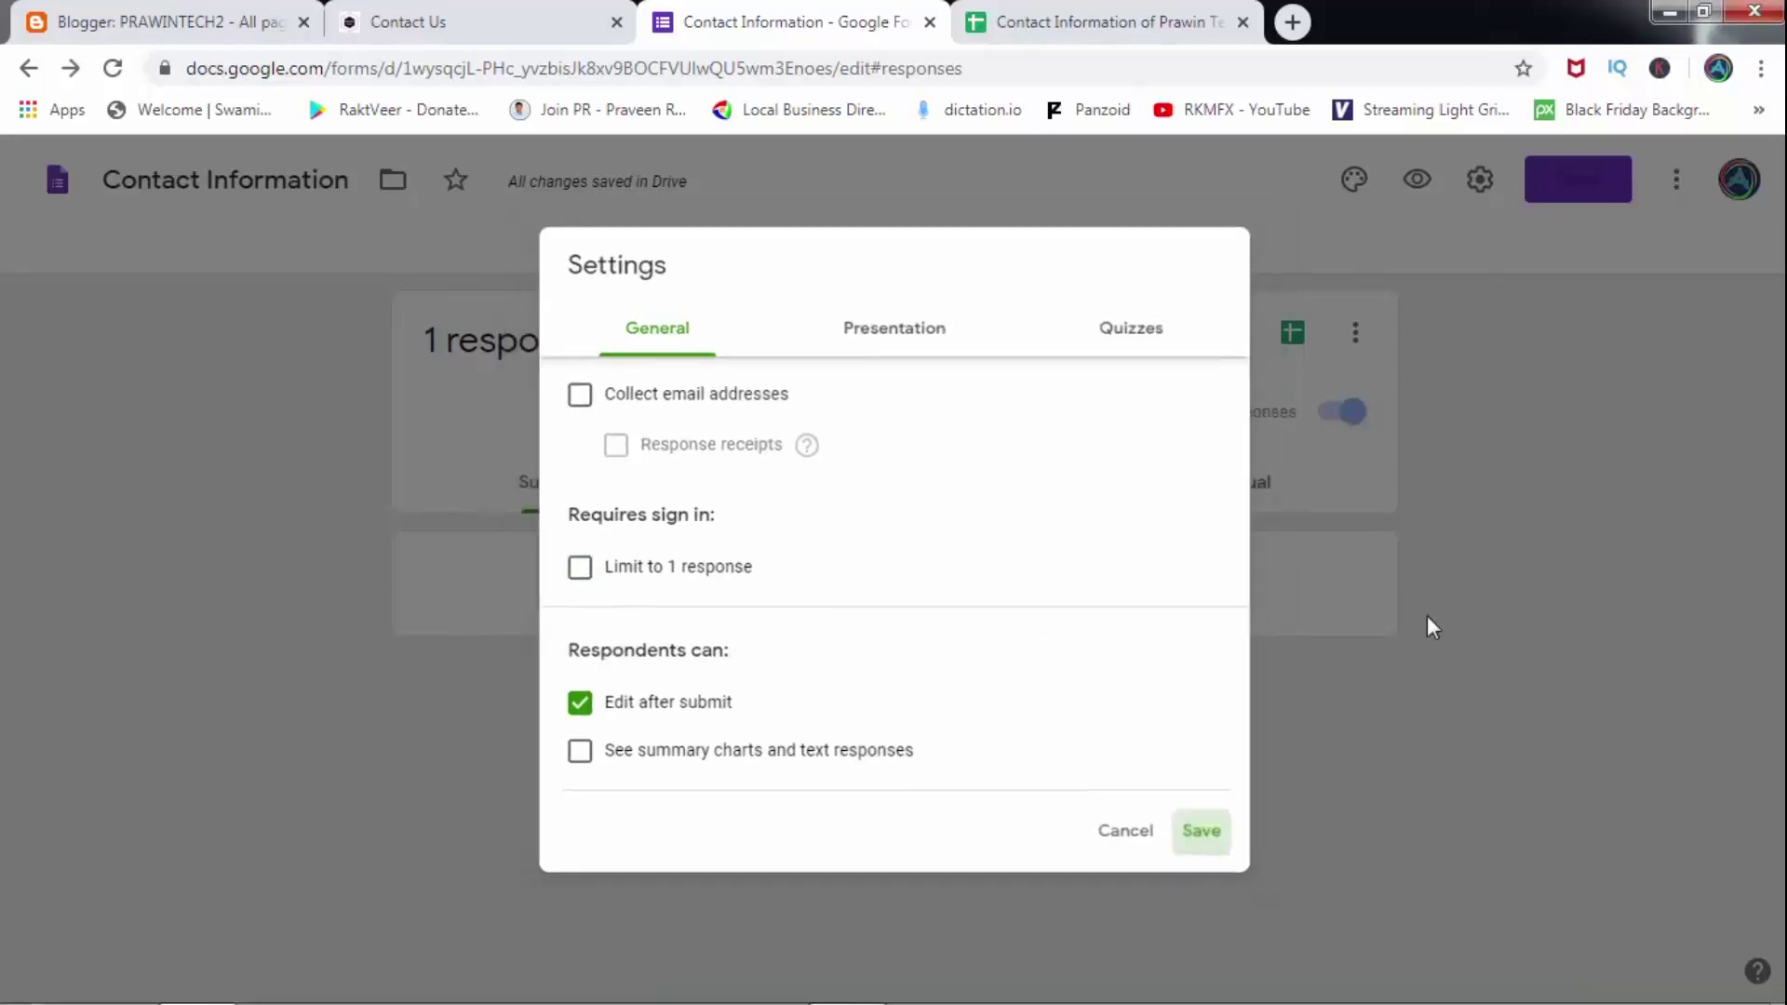
{"action": "left_click", "coordinate": [288, 12]}
{"action": "left_click", "coordinate": [387, 20]}
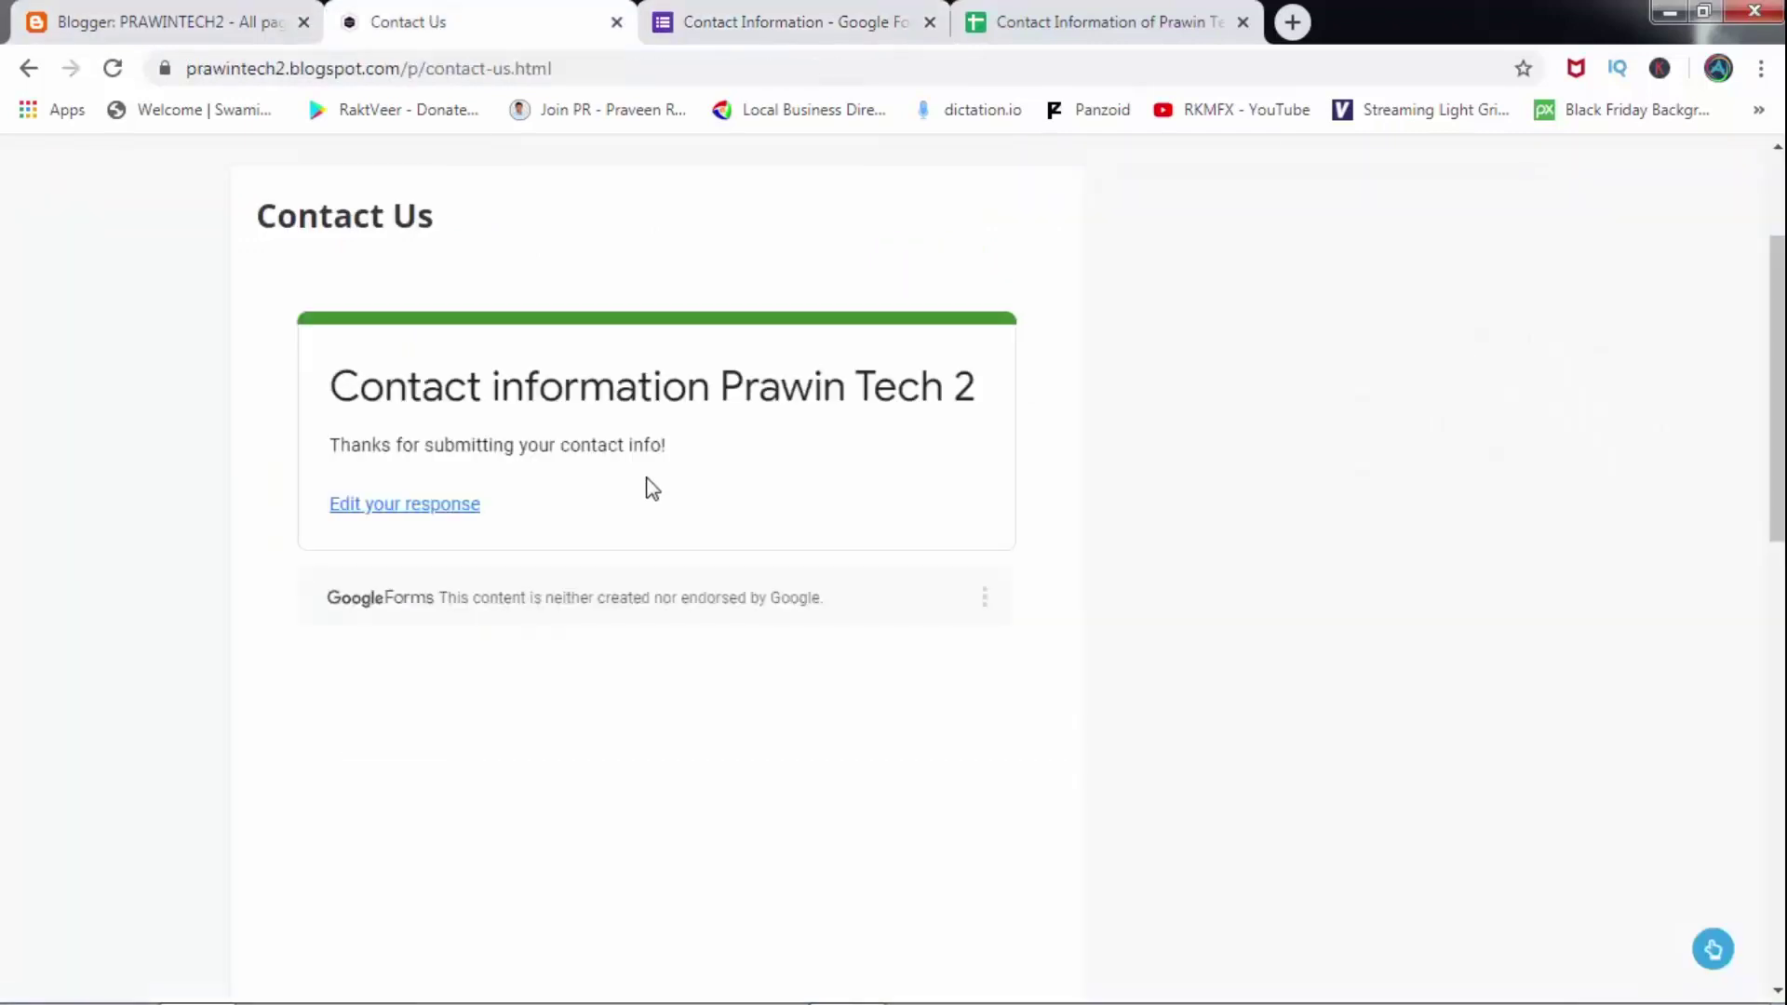
Reload the Contact Us page to clear the embedded form, then return to the Contact Information form tab.
{"action": "left_click", "coordinate": [113, 68]}
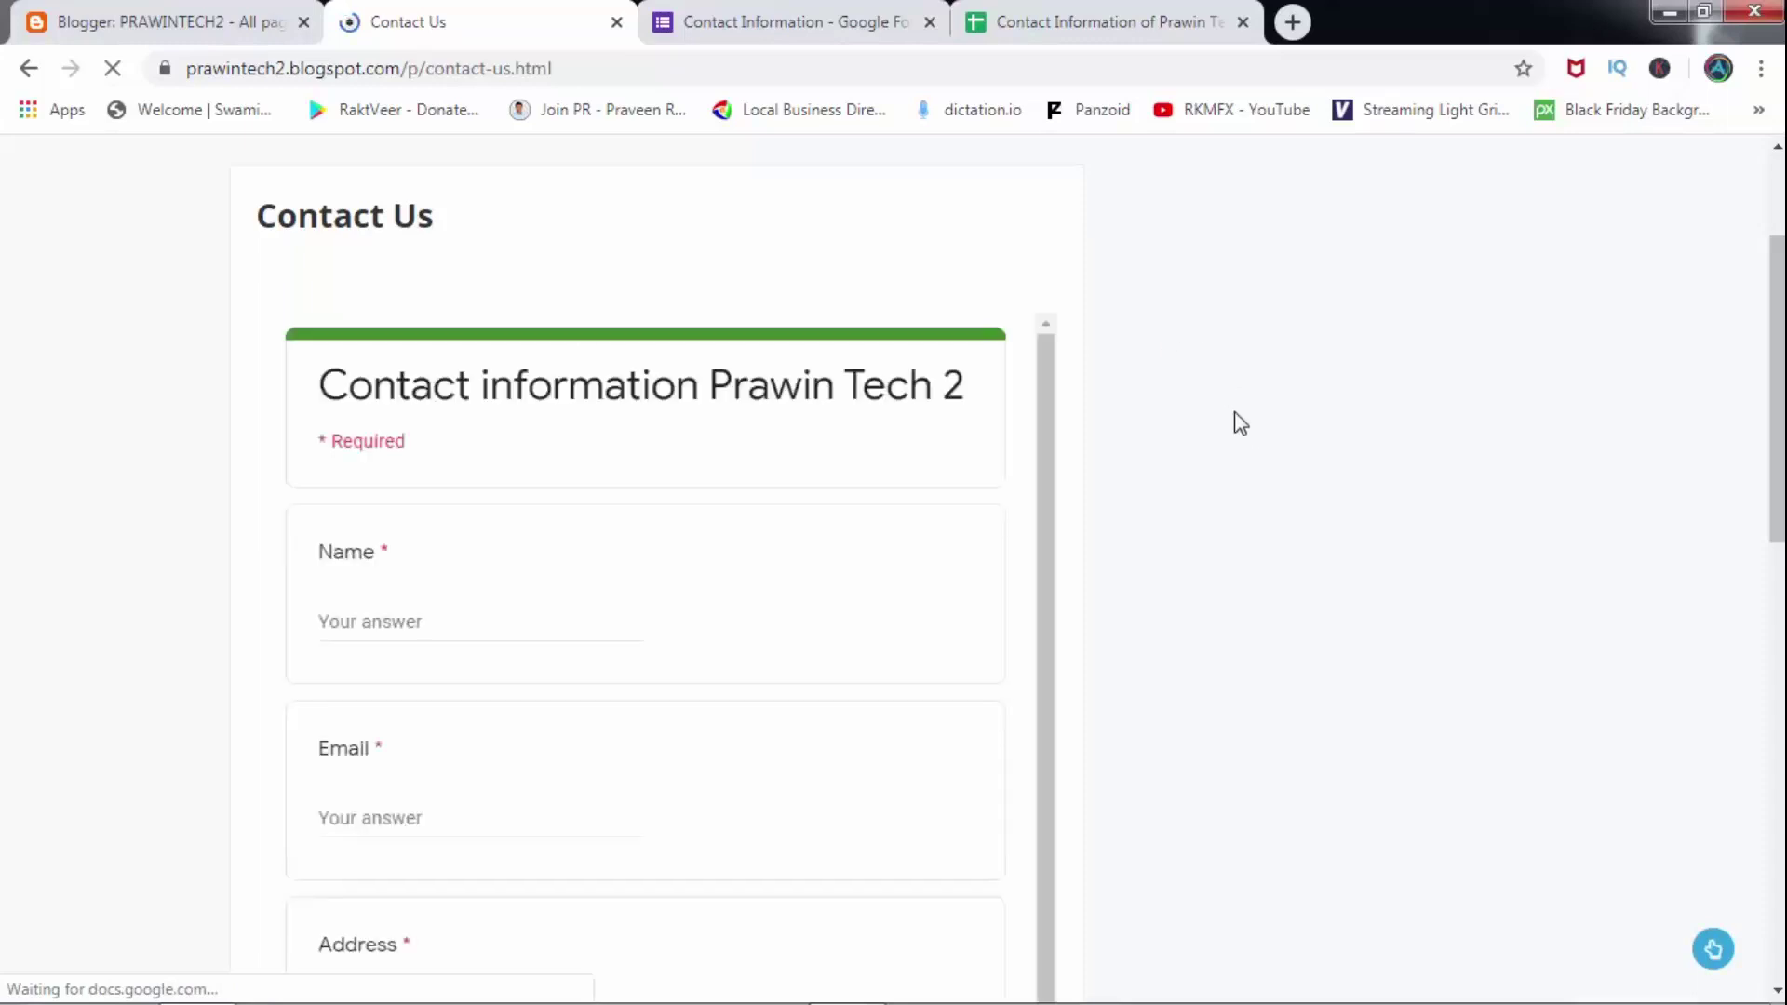
{"action": "left_click", "coordinate": [871, 11]}
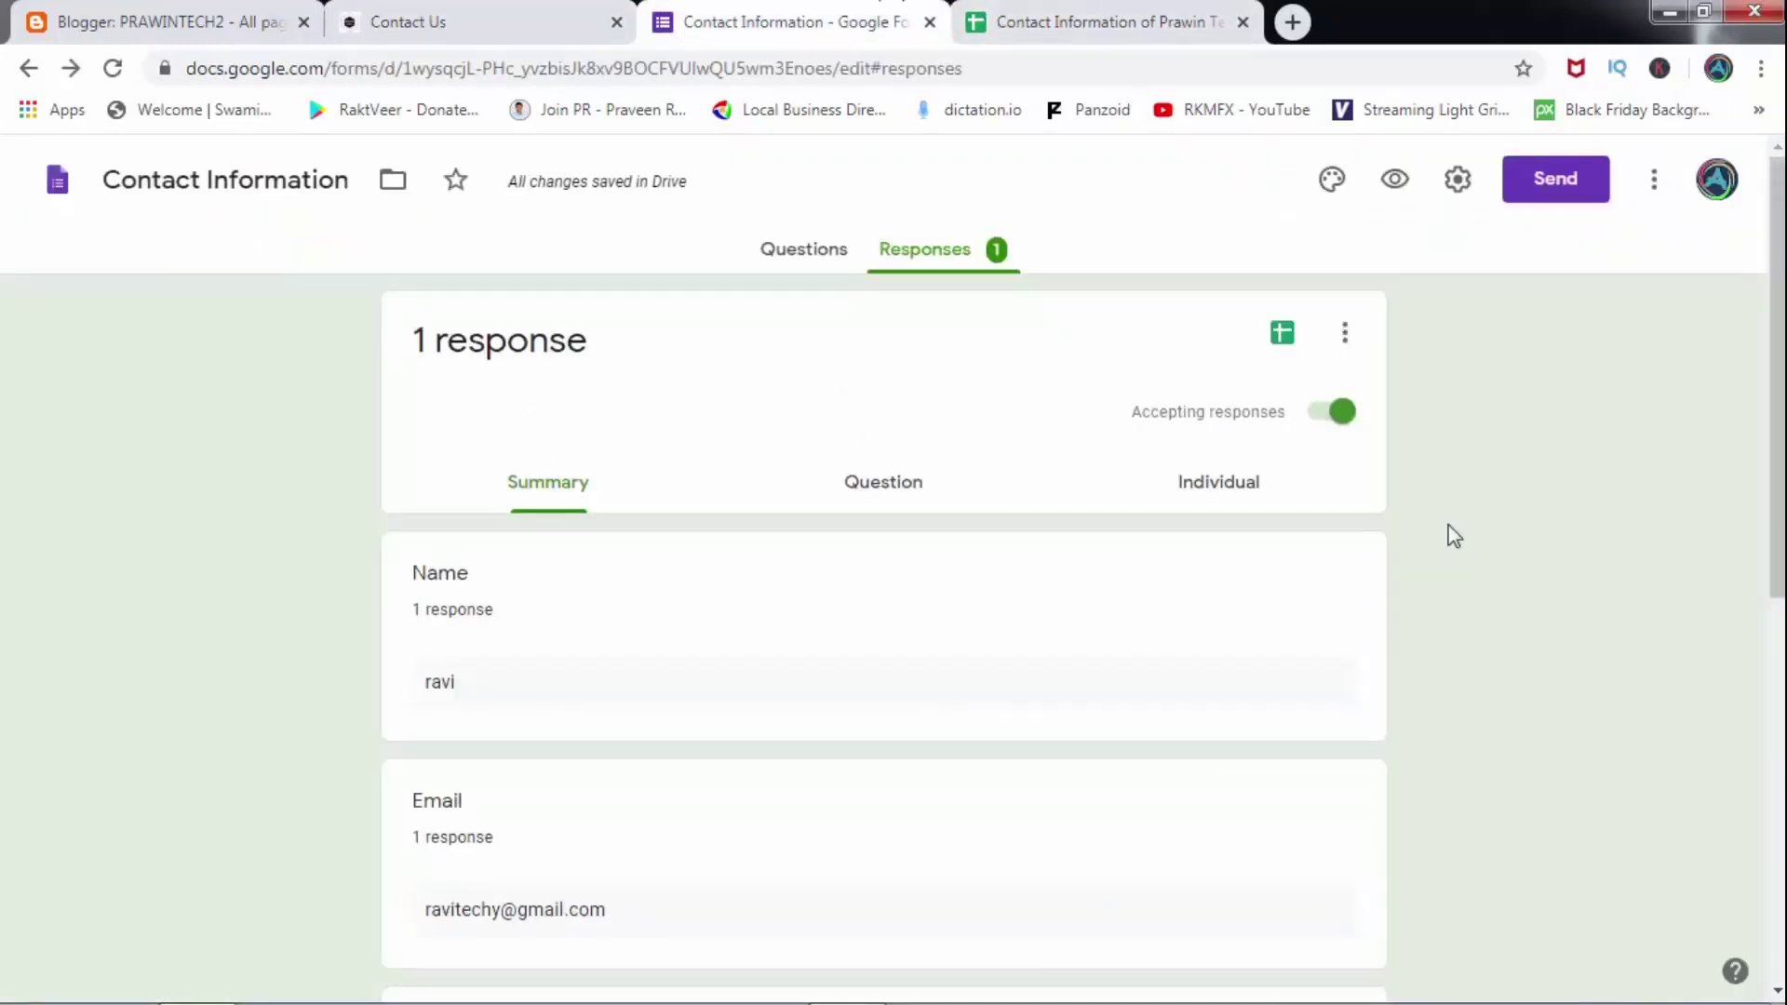